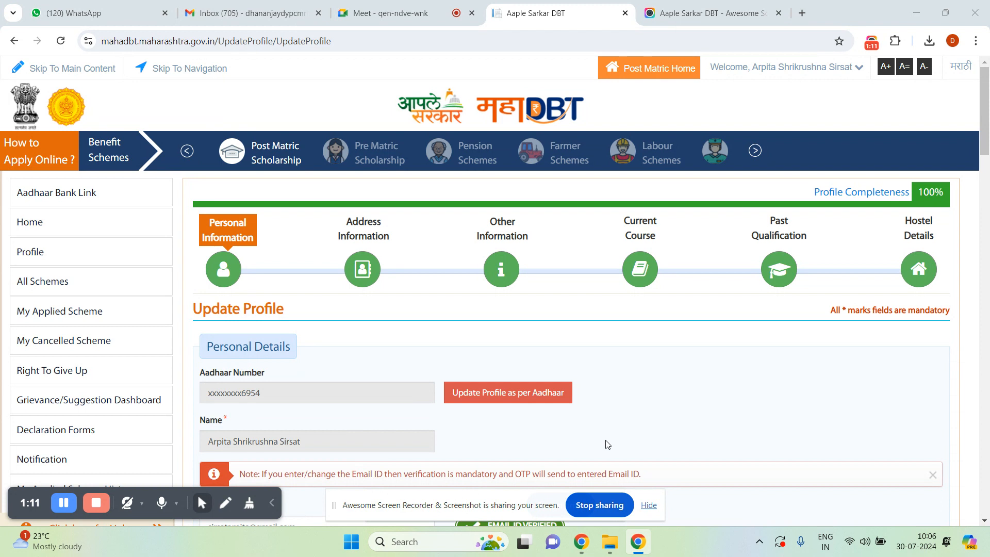
click(57, 250)
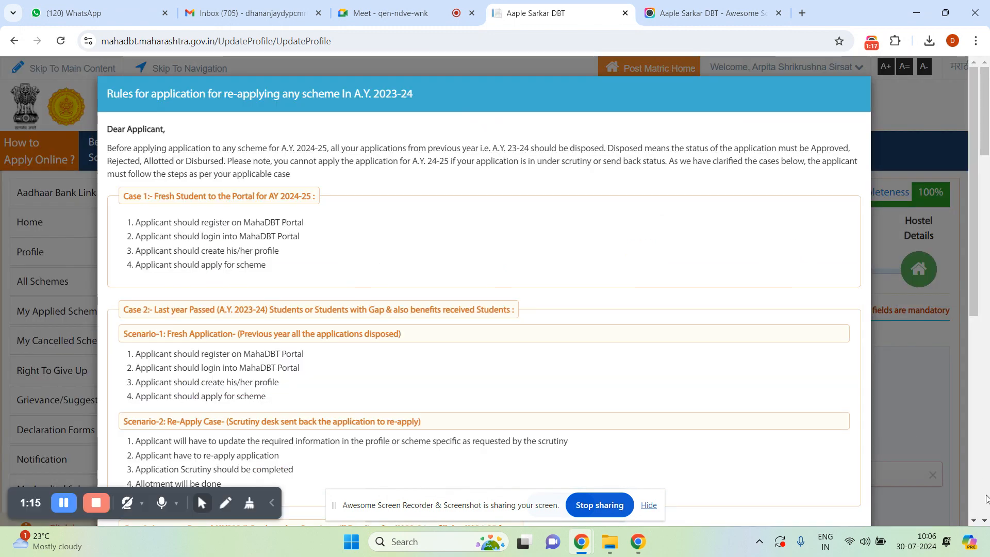
click(974, 522)
scroll(973, 523, down, 6)
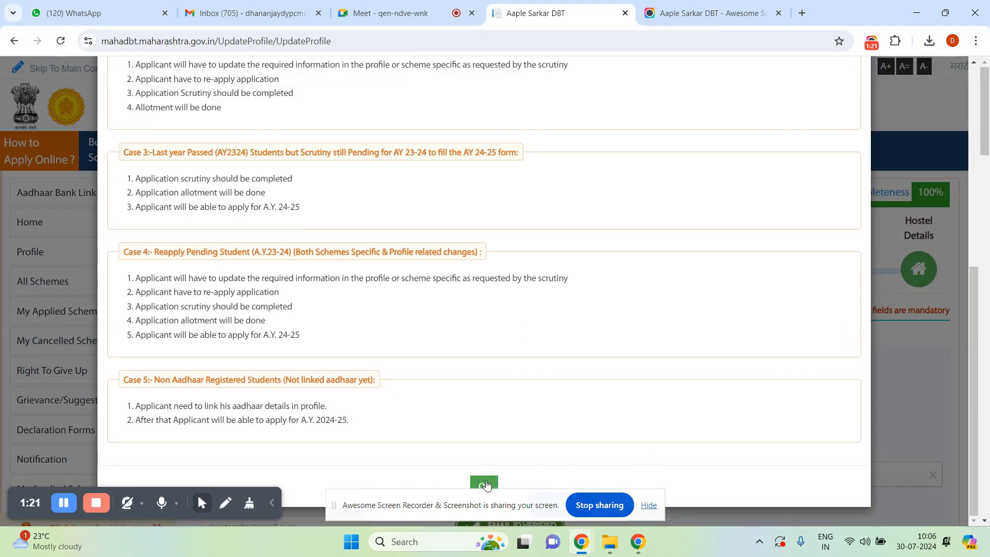
click(486, 483)
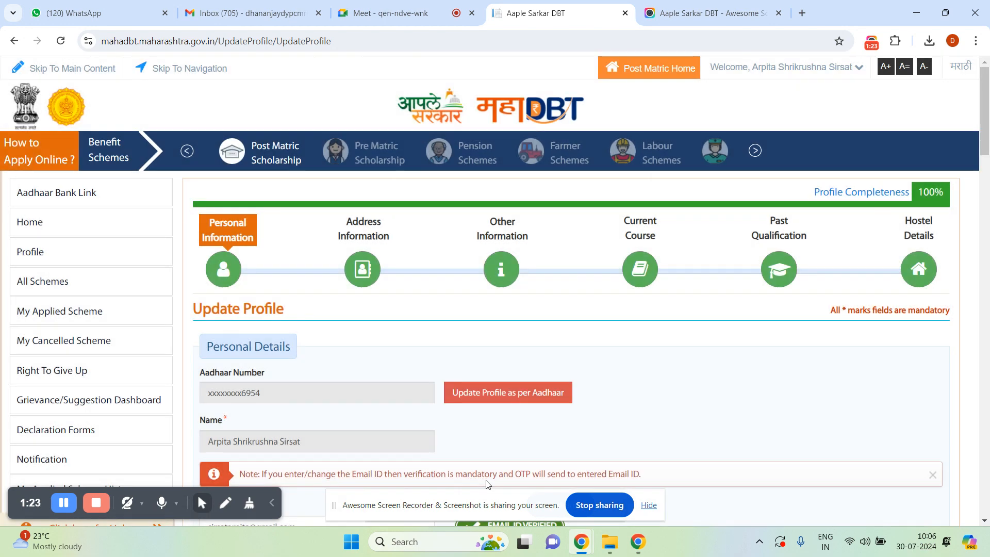
click(985, 522)
drag(985, 522, 985, 521)
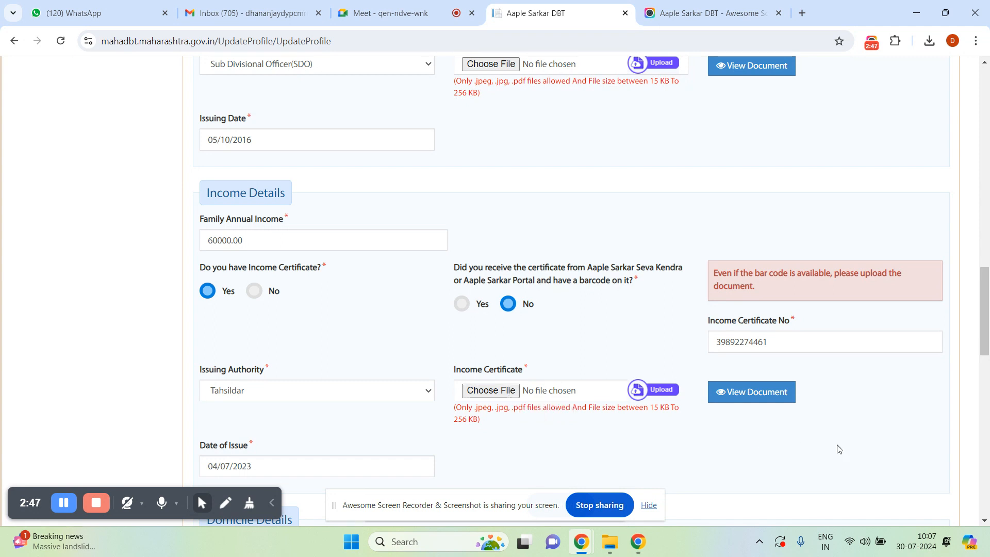
drag(986, 522, 986, 522)
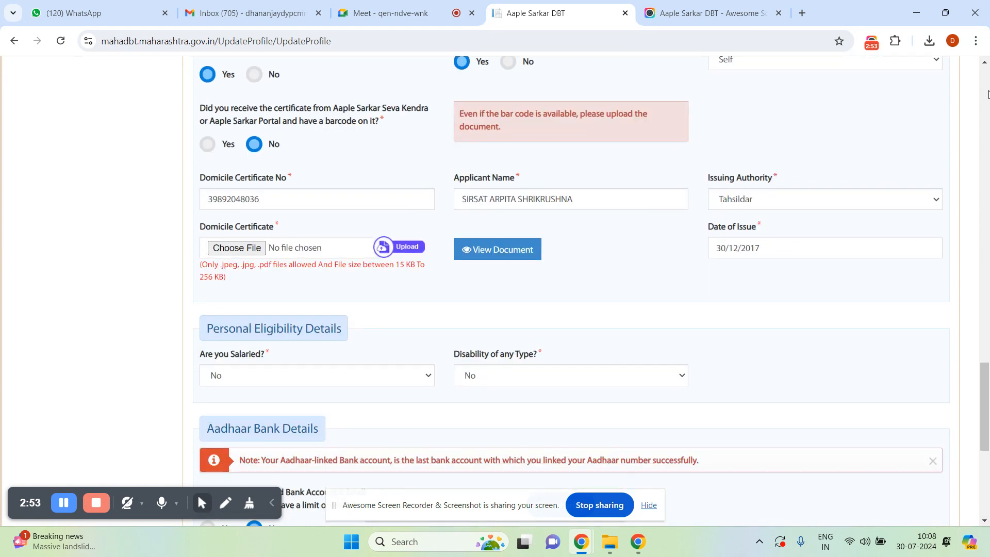
drag(986, 67, 985, 67)
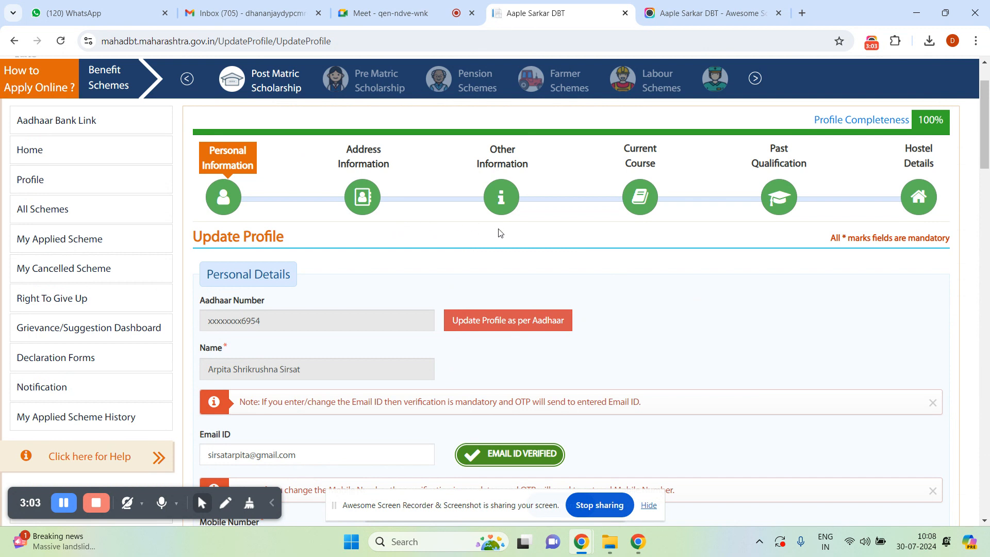
Open the profile's Current Course details with the first-year M.B.A. entry and view its CAP ID certificate.
click(646, 202)
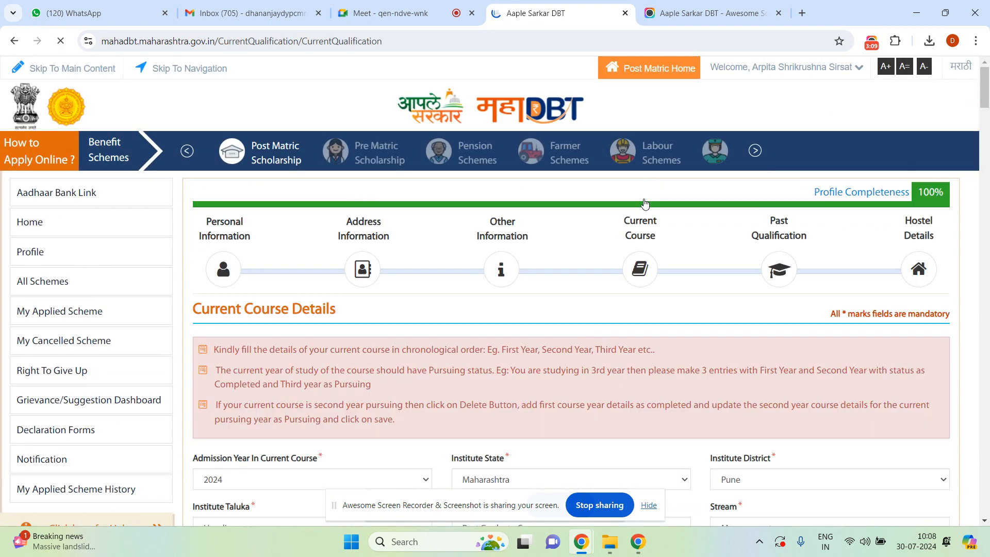
click(986, 522)
scroll(986, 522, down, 3)
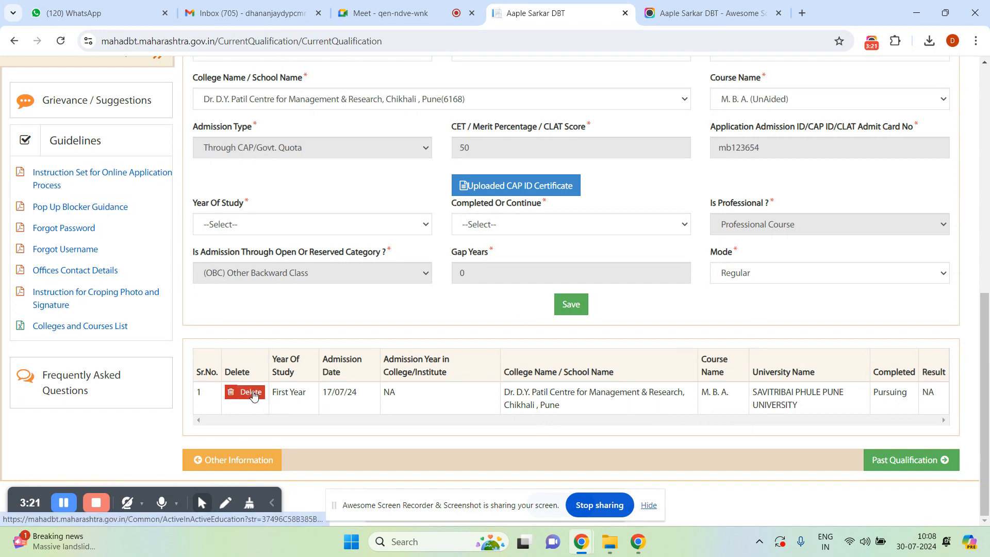
click(506, 187)
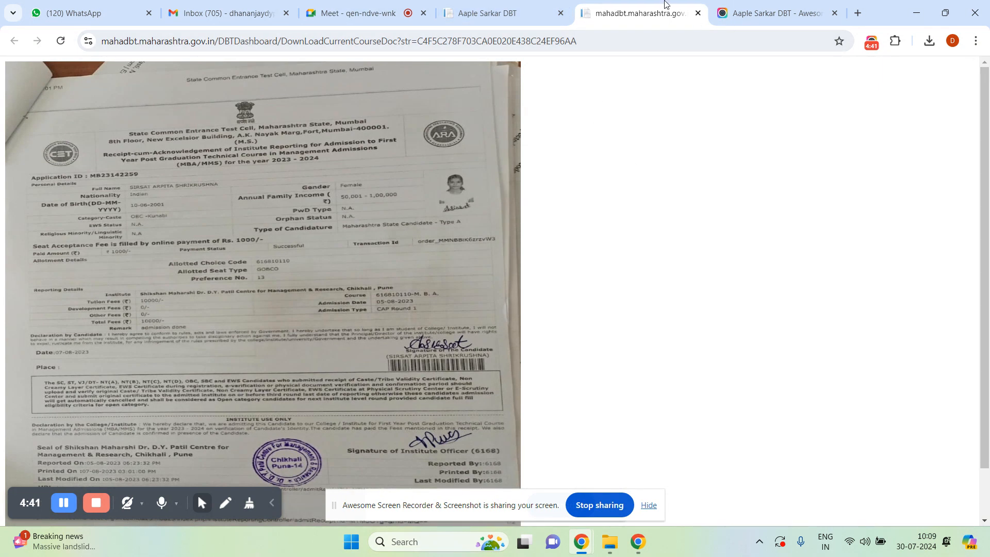
Close the M.B.A. admission receipt tab to return to the Current Qualification page.
click(698, 13)
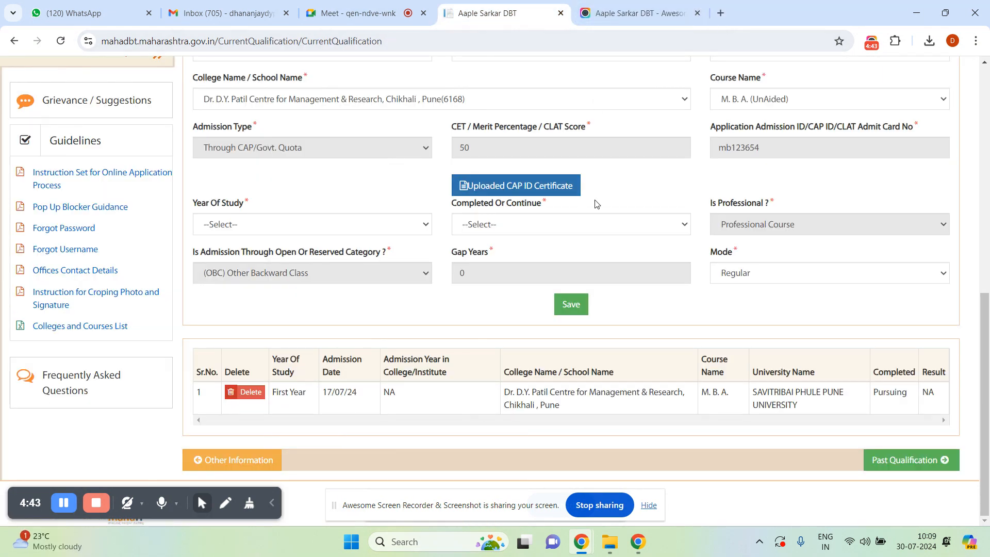
Delete the saved First Year M.B.A. course row and acknowledge the success message.
click(250, 395)
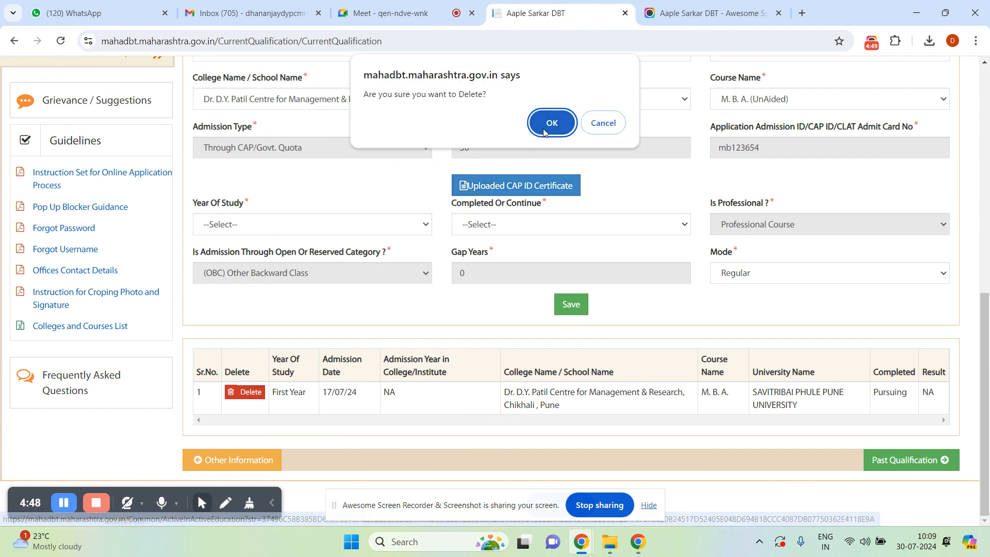
click(544, 132)
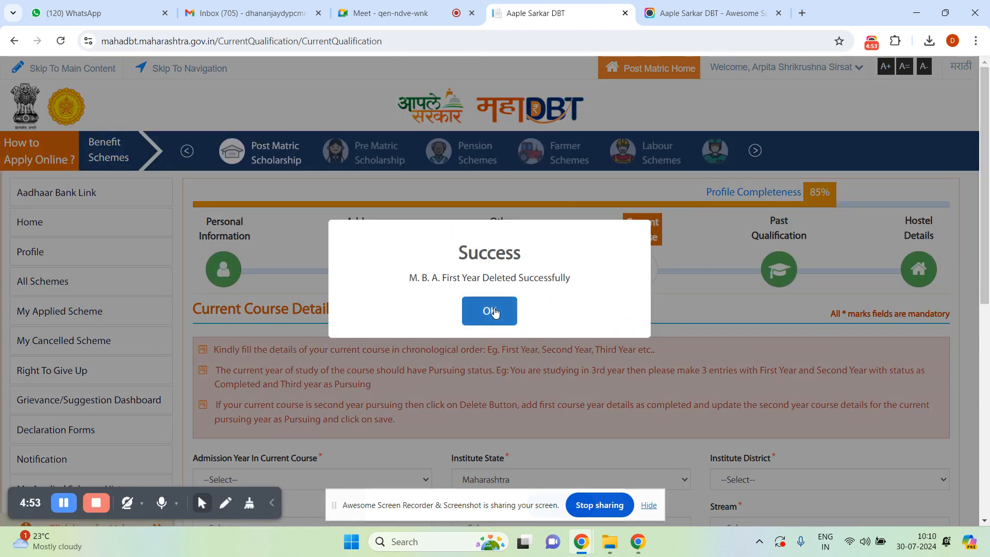
click(495, 312)
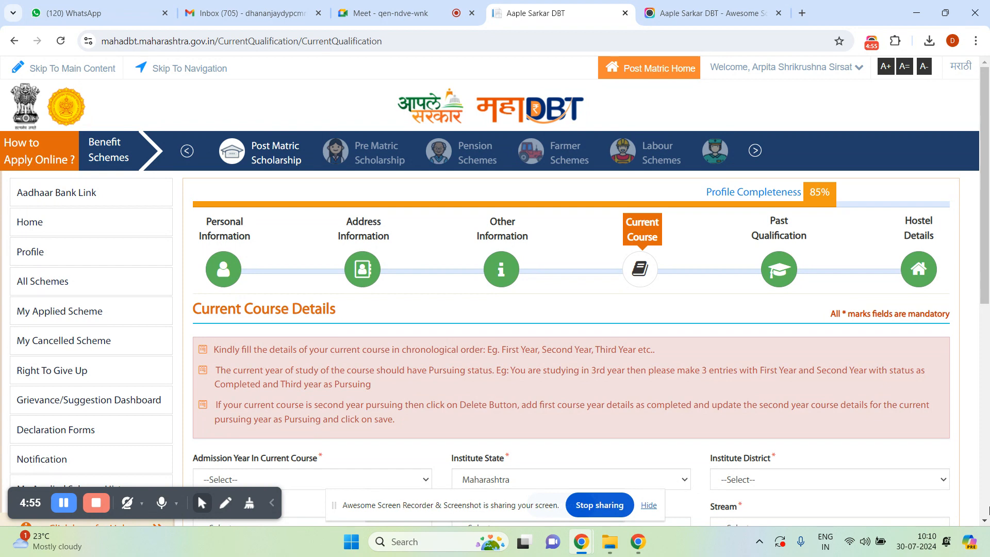
scroll(984, 521, down, 5)
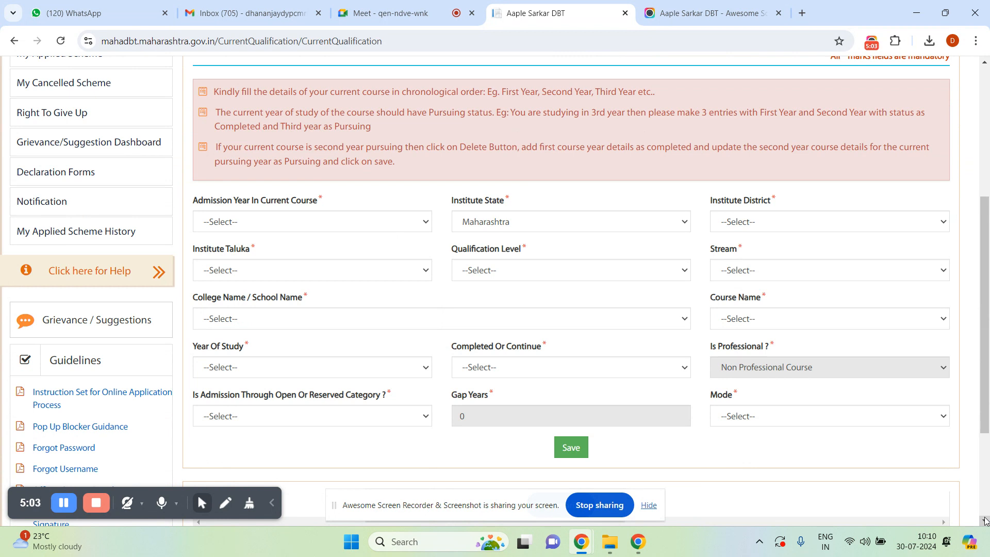
Set the admission year to 2023 and the institute district to Pune.
click(425, 223)
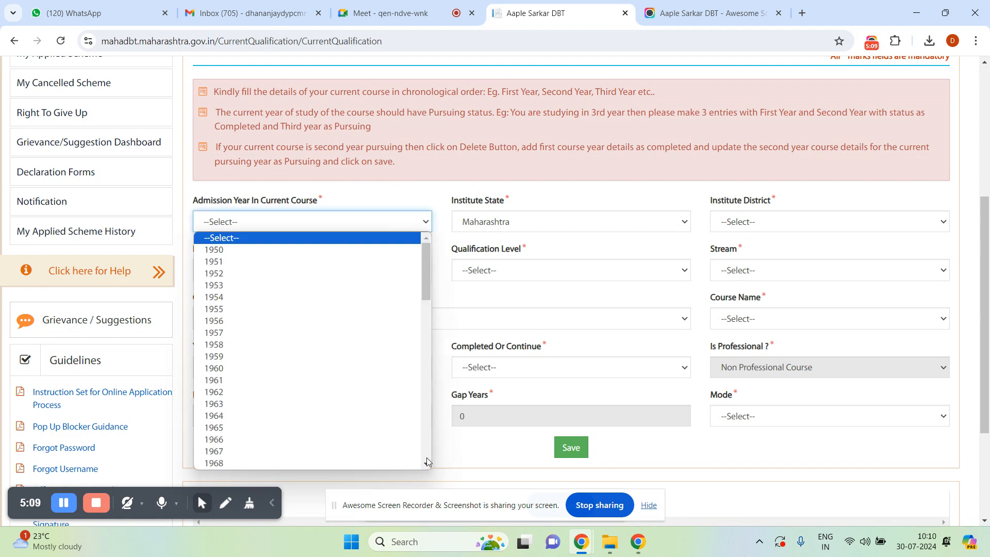
drag(426, 464, 425, 464)
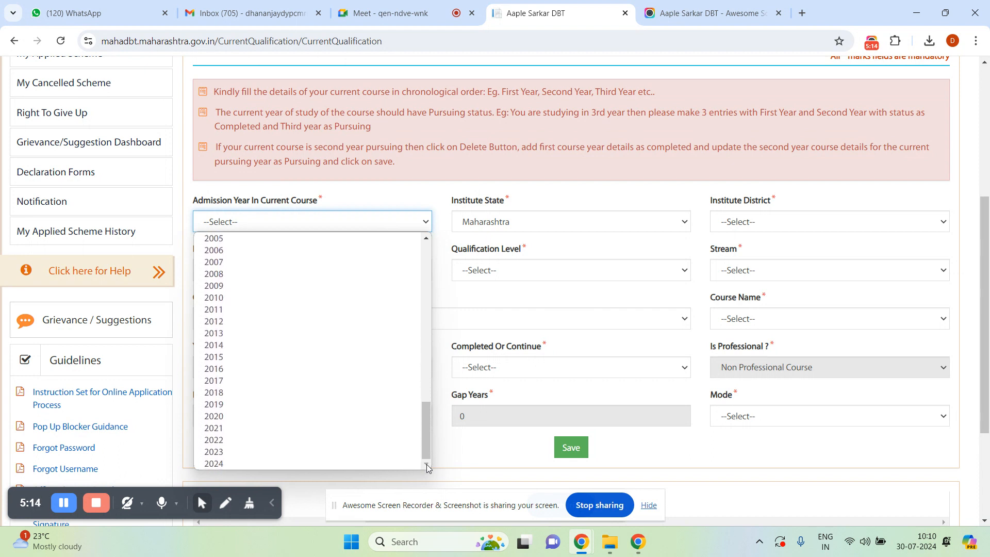
click(232, 452)
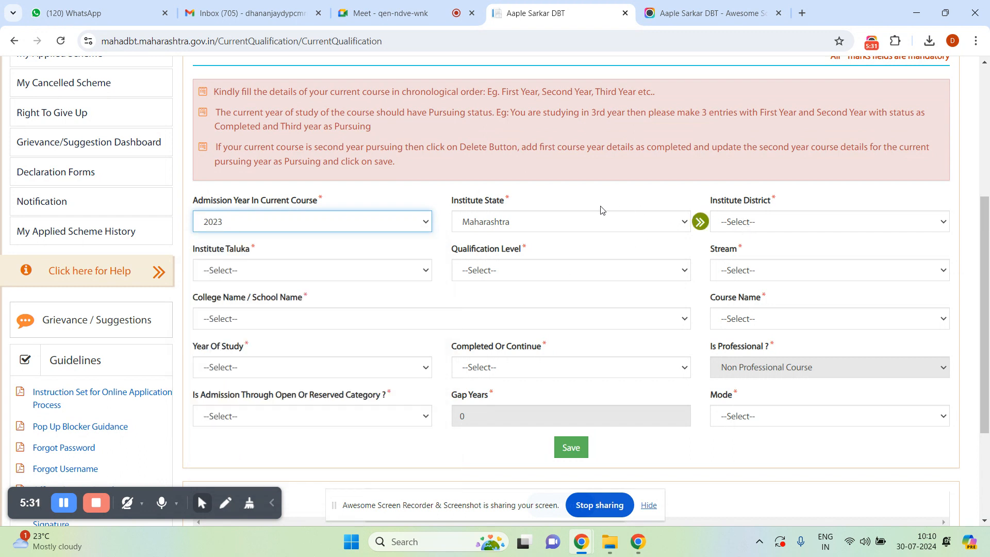
click(762, 224)
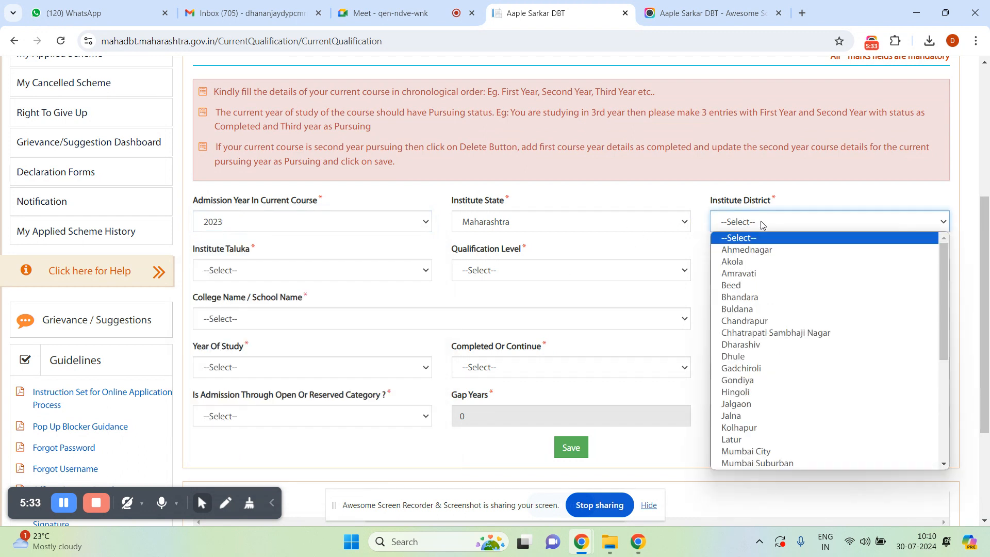
key(p)
key(p)
key(p)
key(Return)
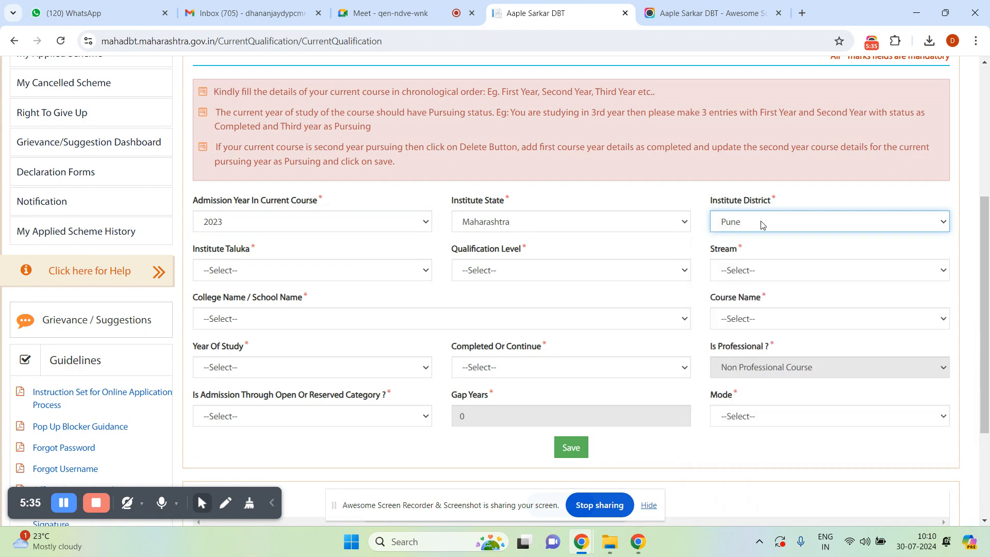
Choose taluka Haveli and qualification level Post Graduate Course.
click(317, 274)
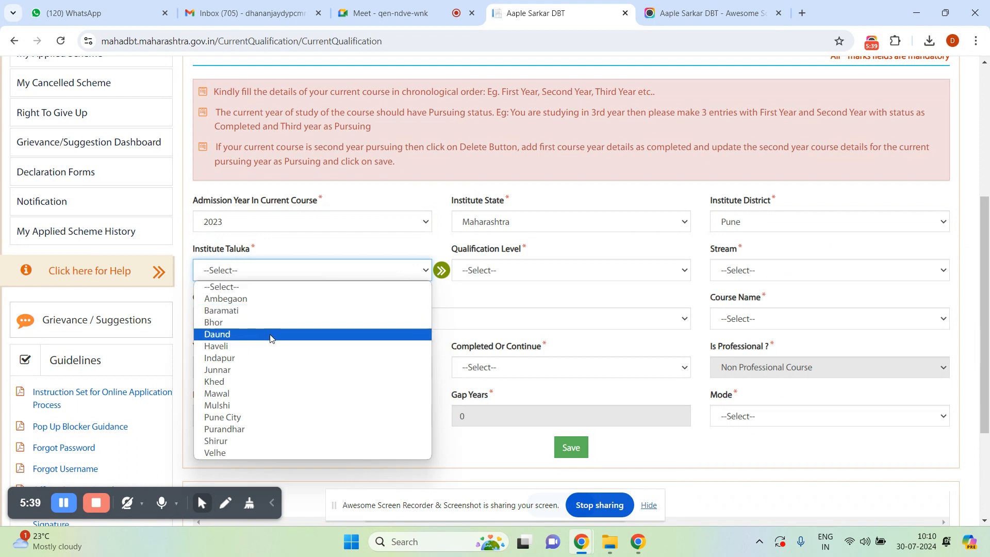
click(255, 346)
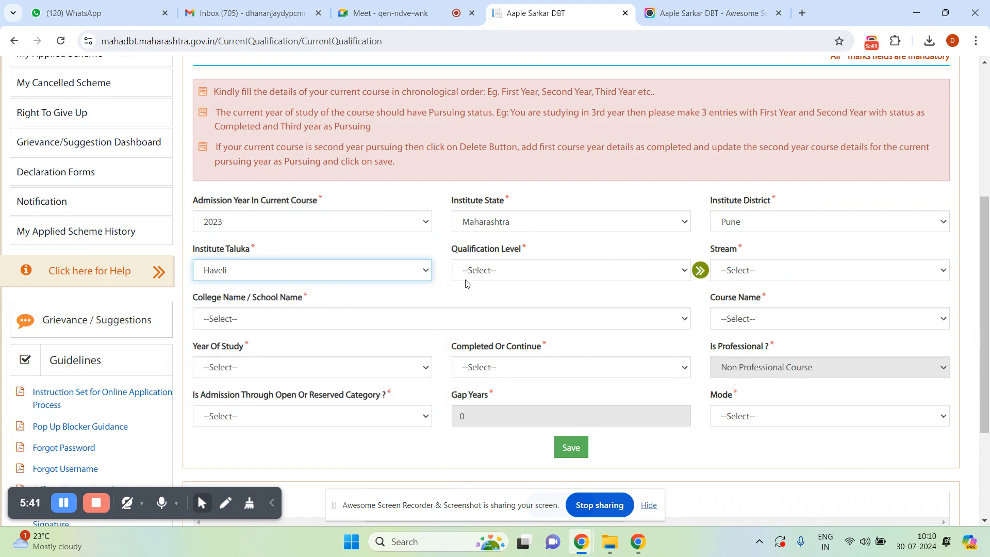
click(479, 278)
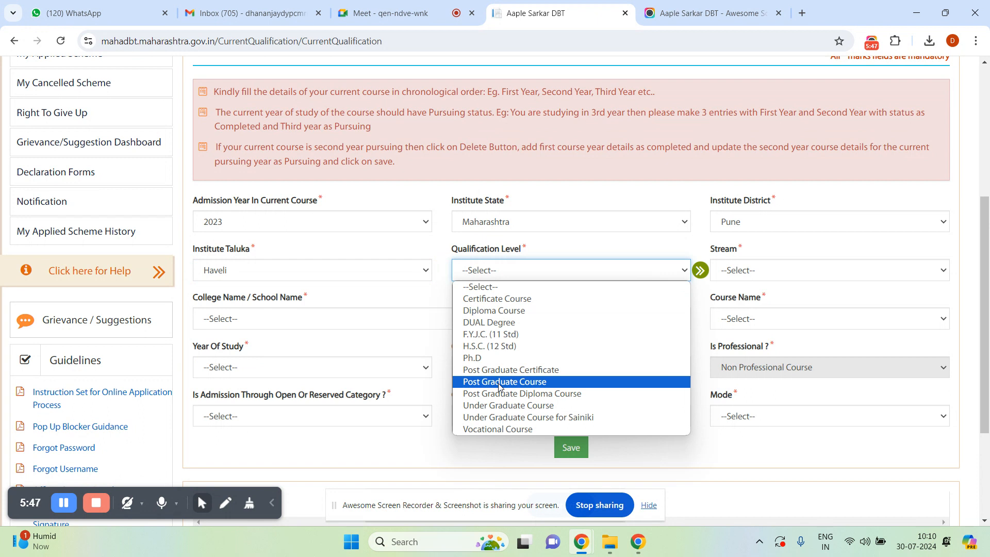
click(500, 384)
click(771, 271)
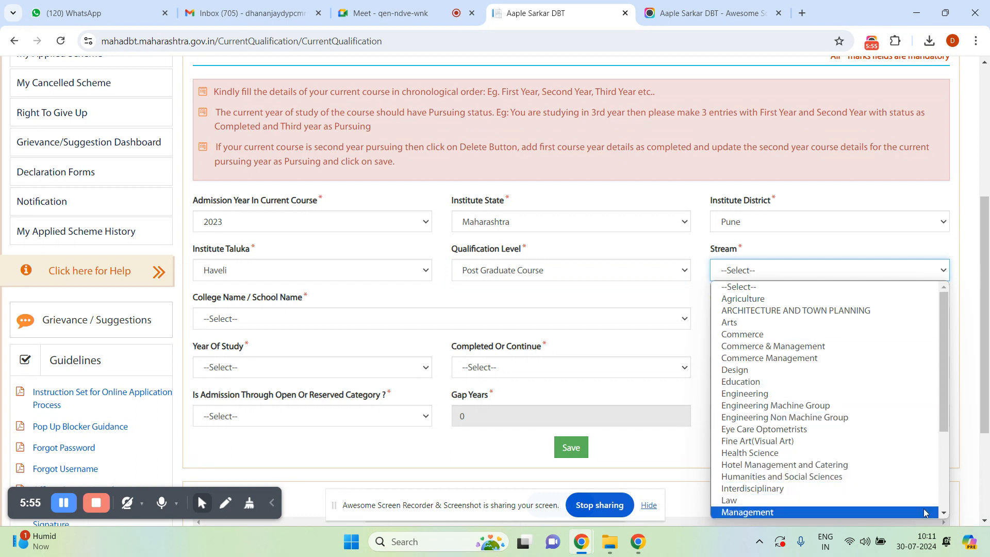
click(946, 515)
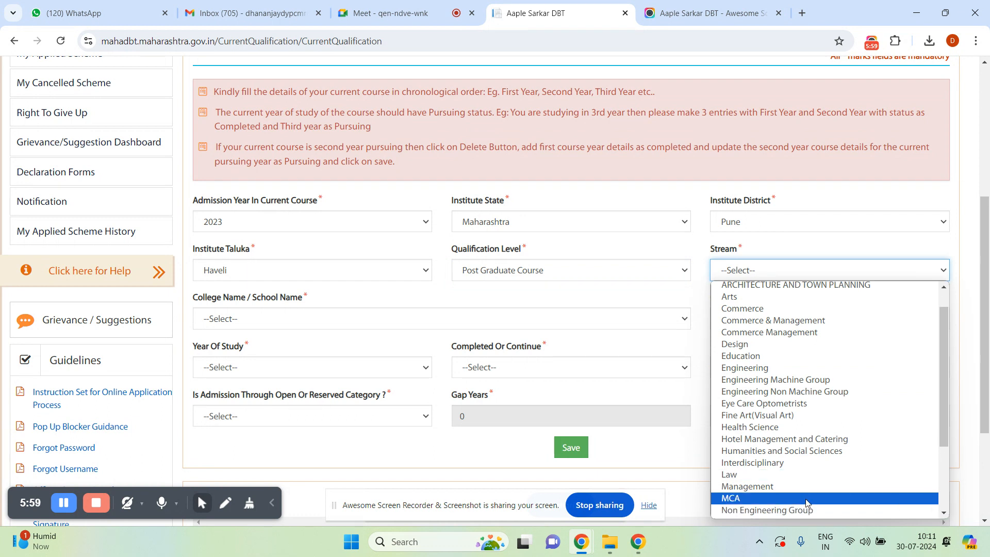
Pick stream Management, college Dr. D.Y. Patil Centre, Chikhali, Pune (6168), and course M. B. A. (UnAided).
click(781, 488)
click(426, 329)
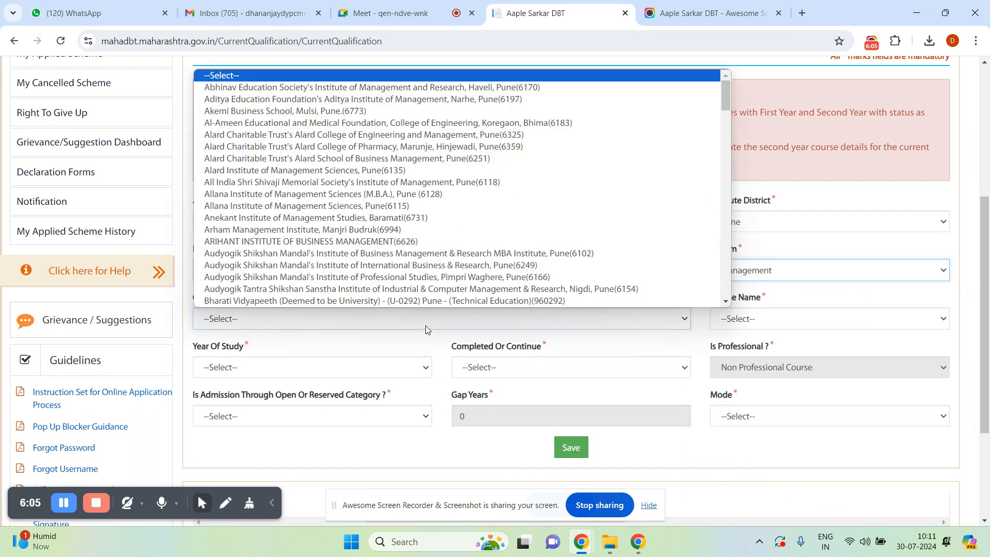
key(d)
key(d)
key(d)
key(d)
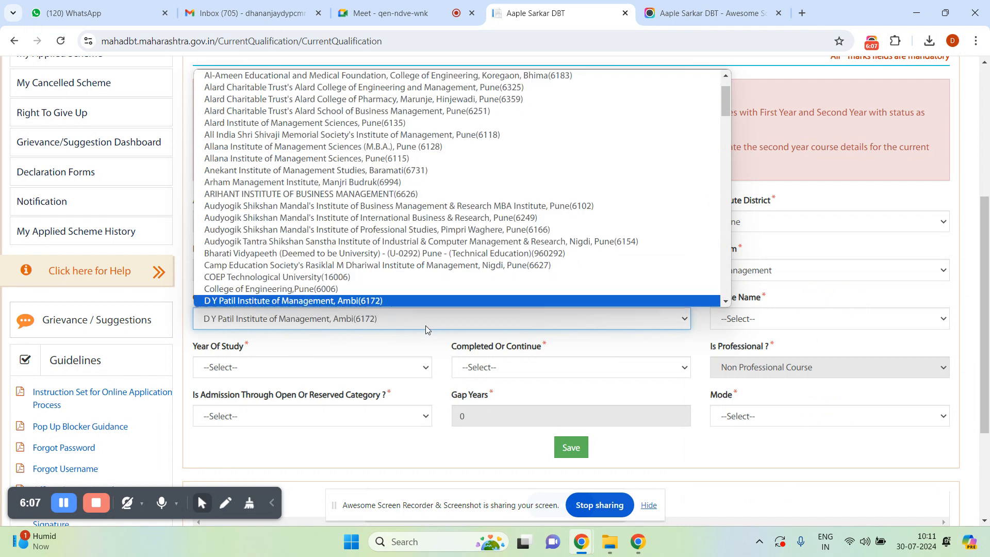
key(d)
key(d)
key(d)
key(d)
key(d)
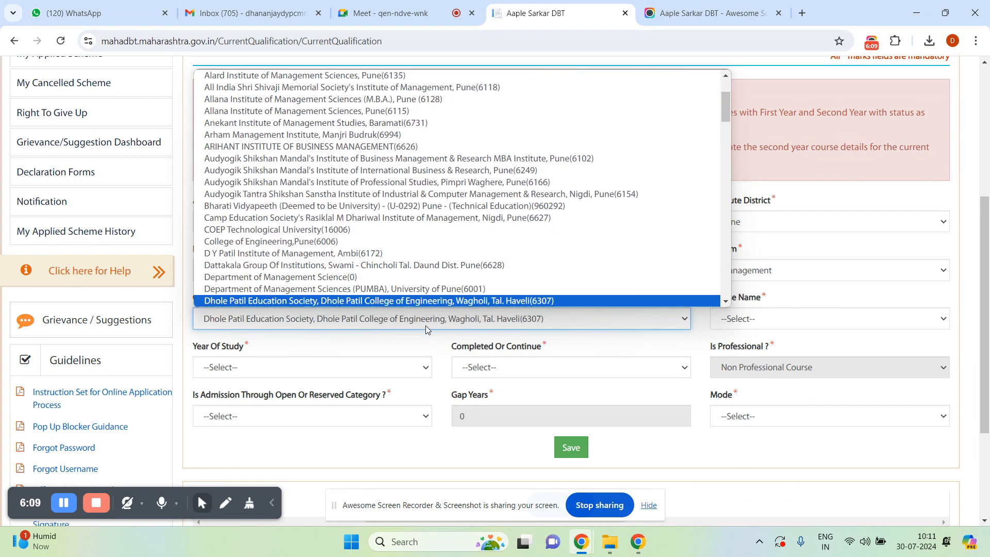
key(d)
key(d)
key(d)
key(d)
key(d)
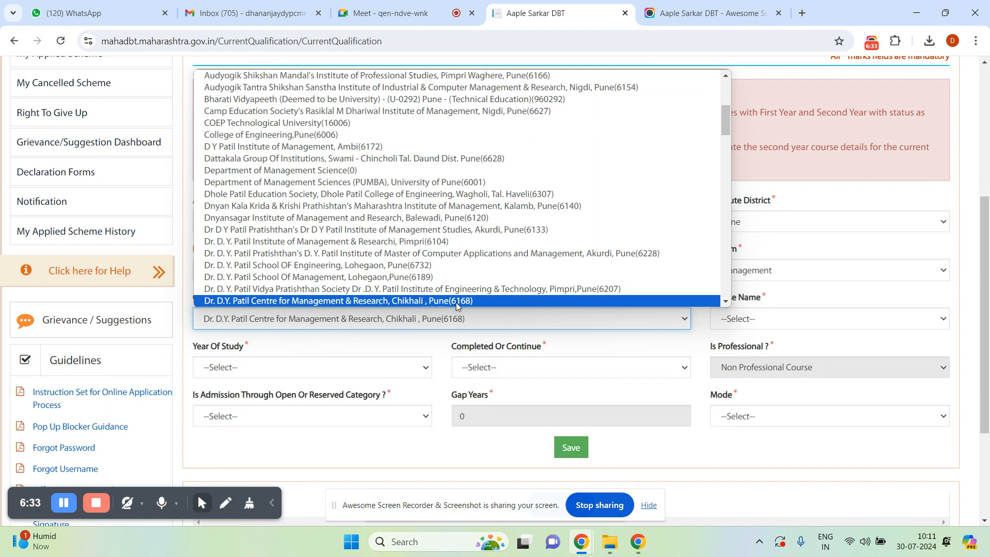
click(419, 305)
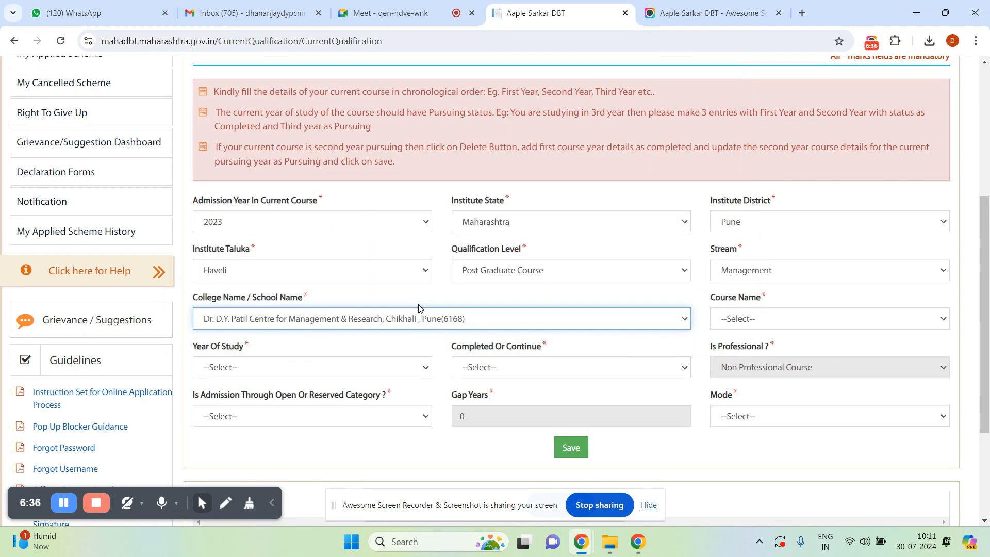
click(808, 316)
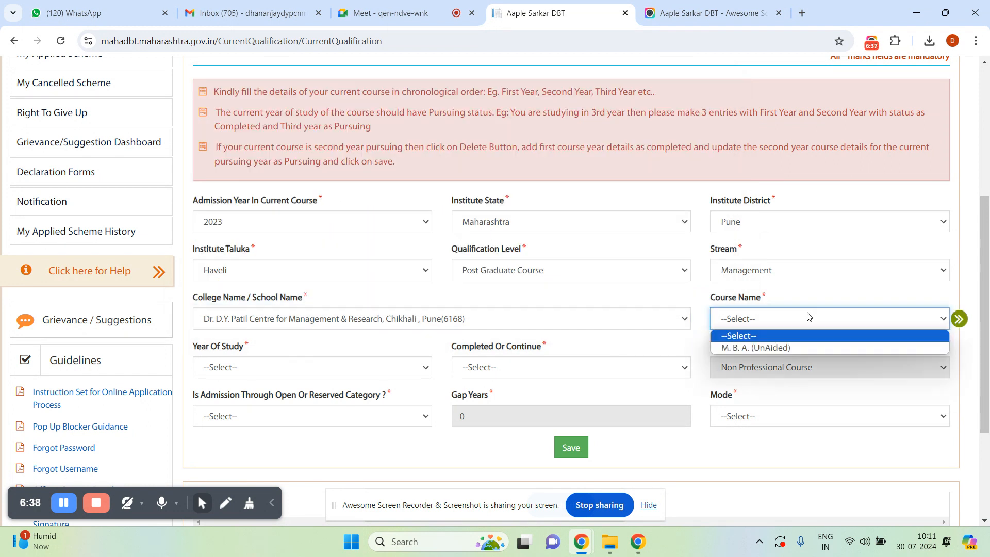
click(775, 348)
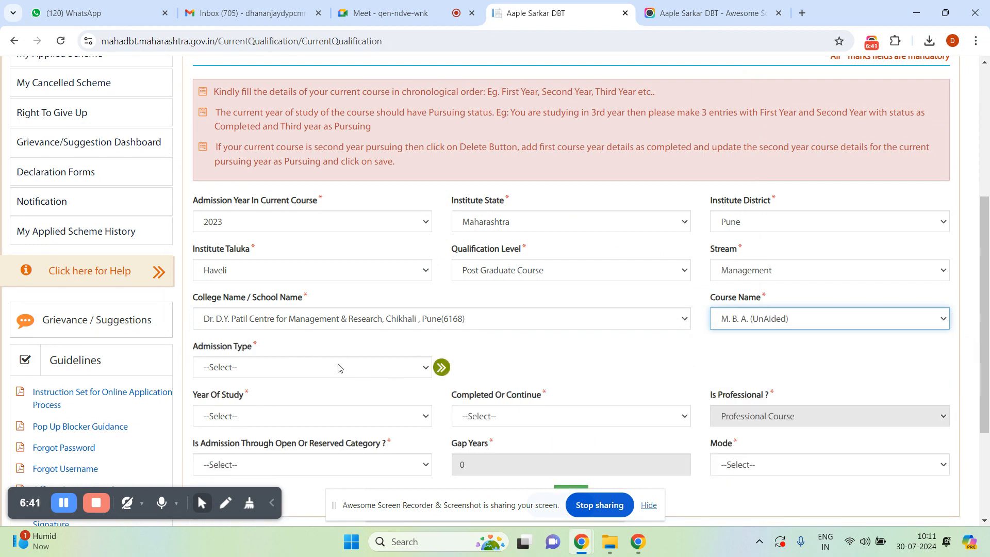
Set admission type to Through CAP/Govt. Quota and CET / Merit Percentage to 50.
click(338, 367)
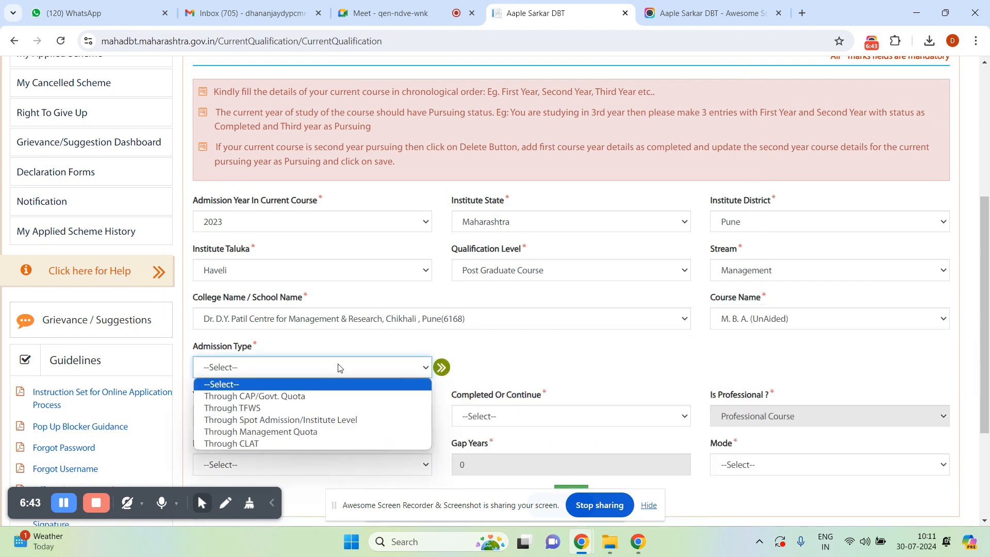
click(320, 397)
click(483, 368)
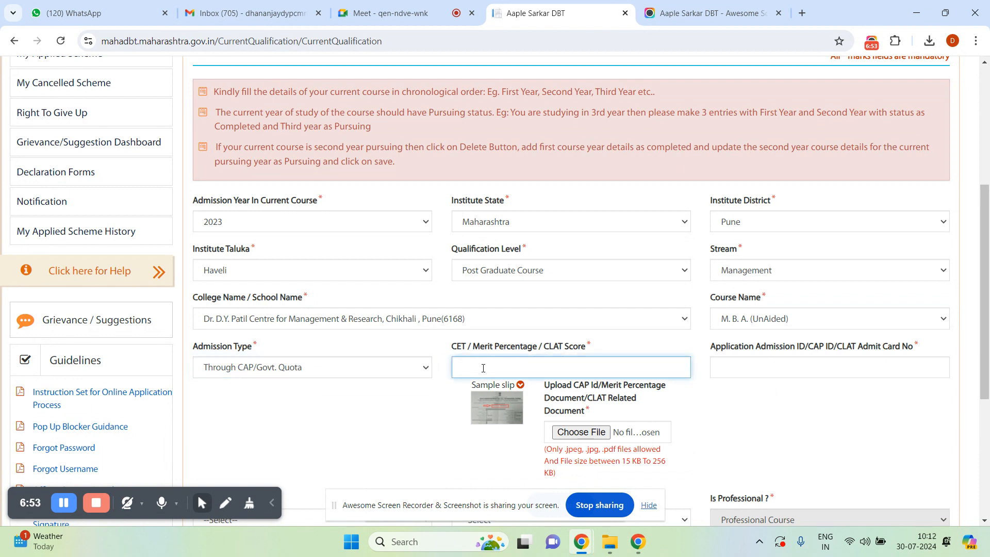
text(50)
Enter the CAP application admission ID, correcting several mistyped attempts.
click(778, 371)
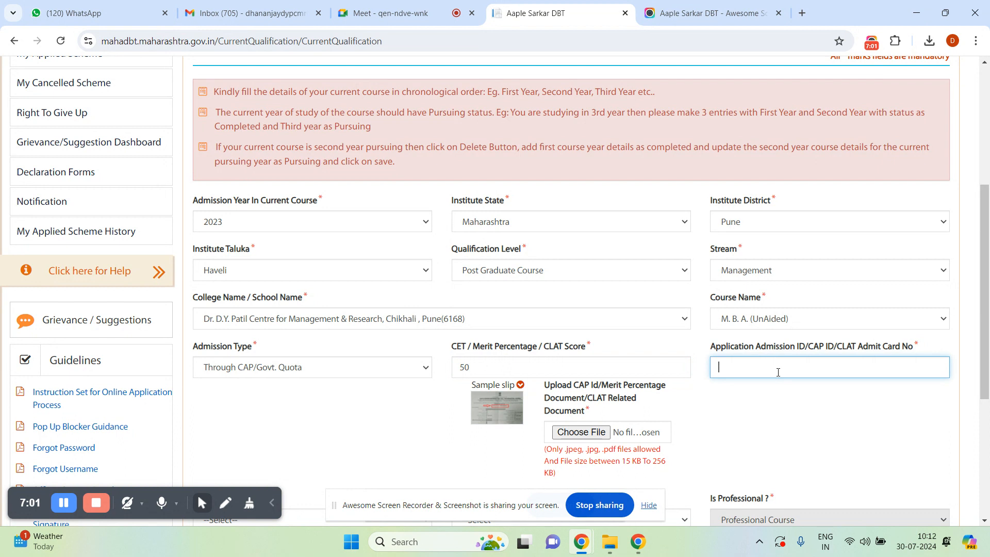
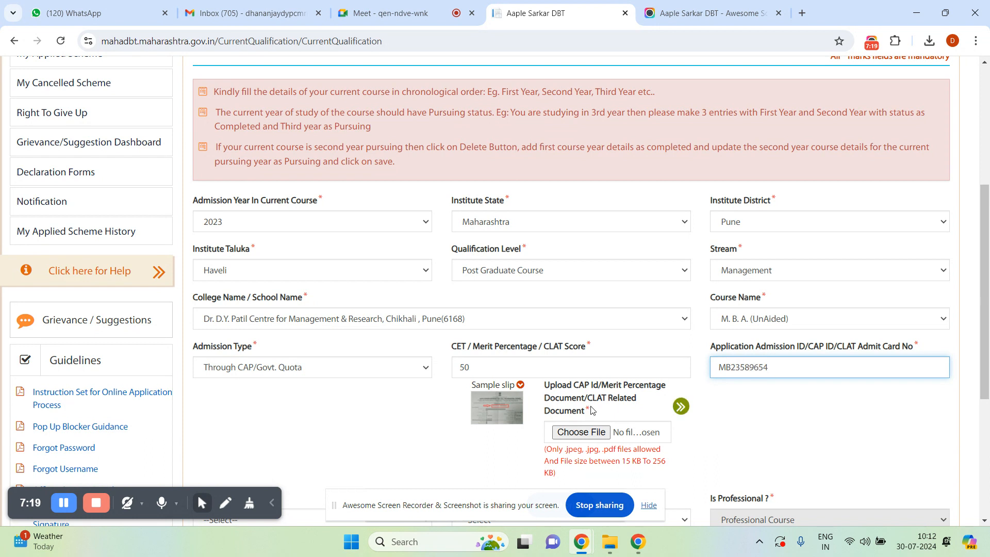
Open the CAP ID document file picker and select the ca[ image in the New folder.
click(574, 433)
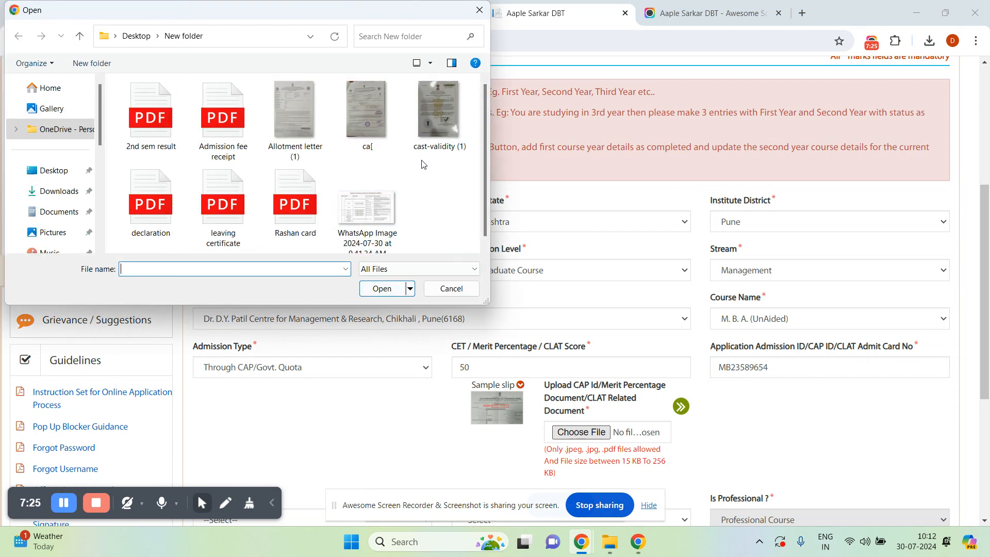
click(360, 120)
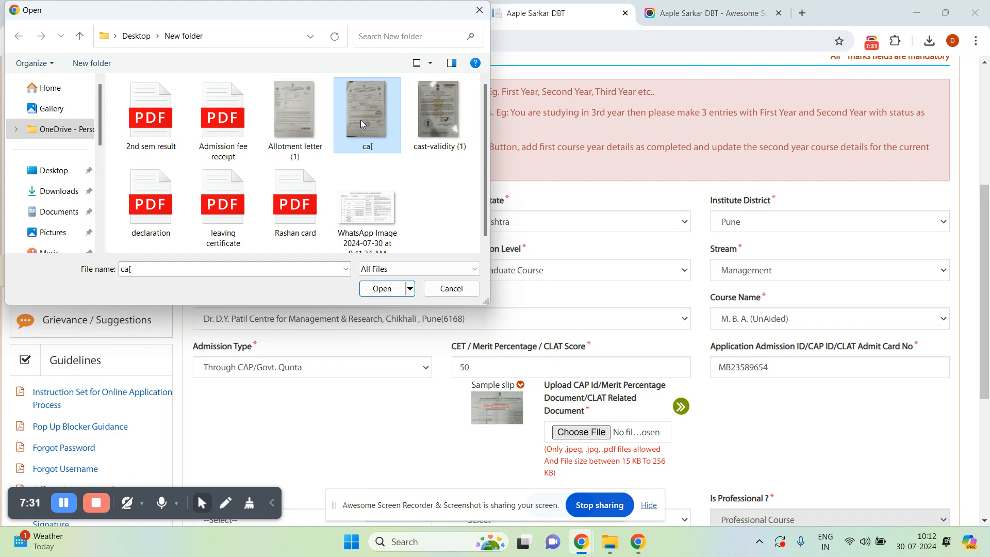
right_click(360, 120)
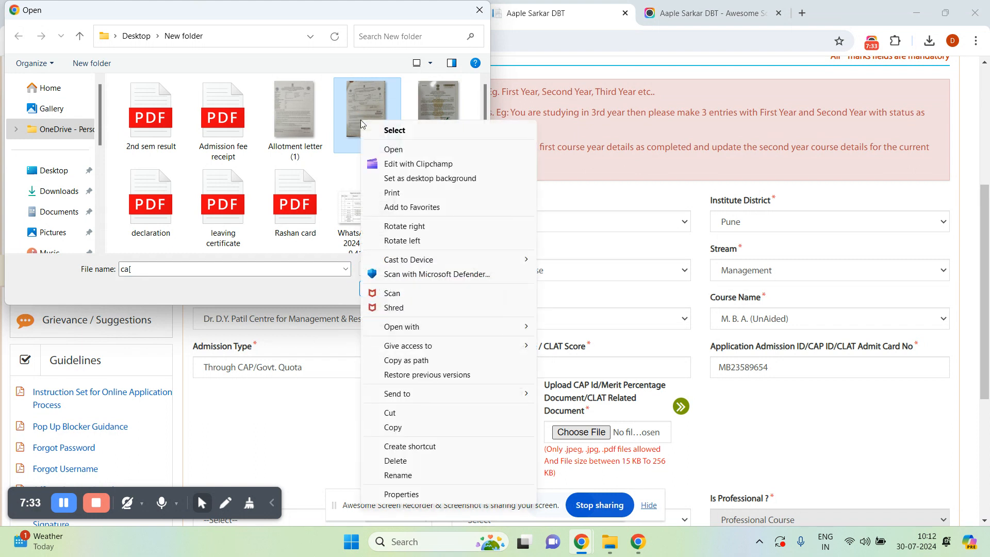
click(397, 153)
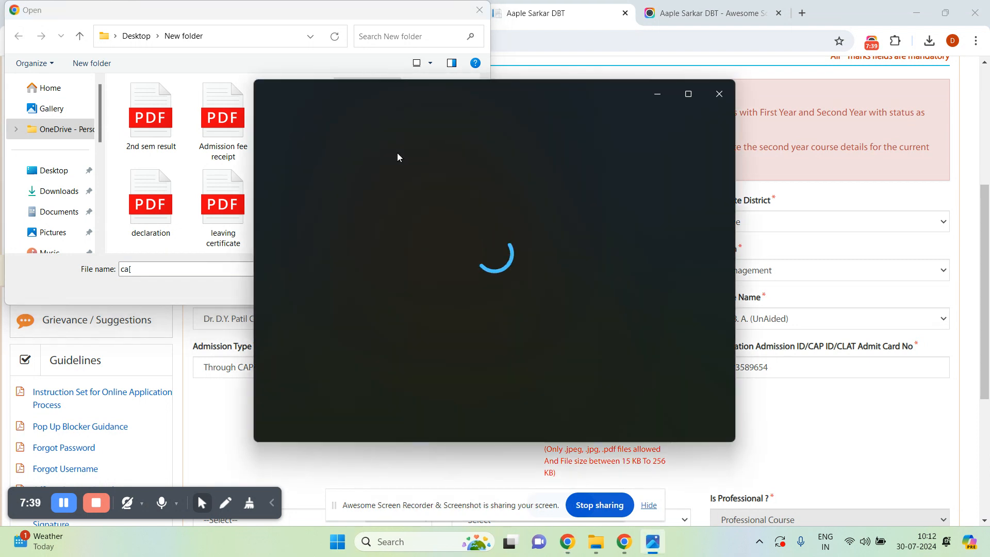
click(688, 94)
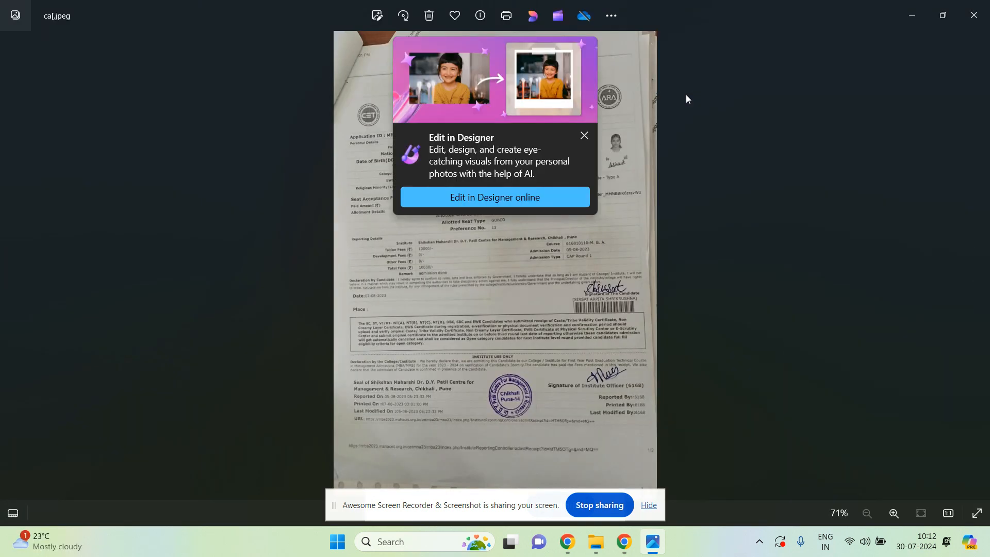
click(585, 135)
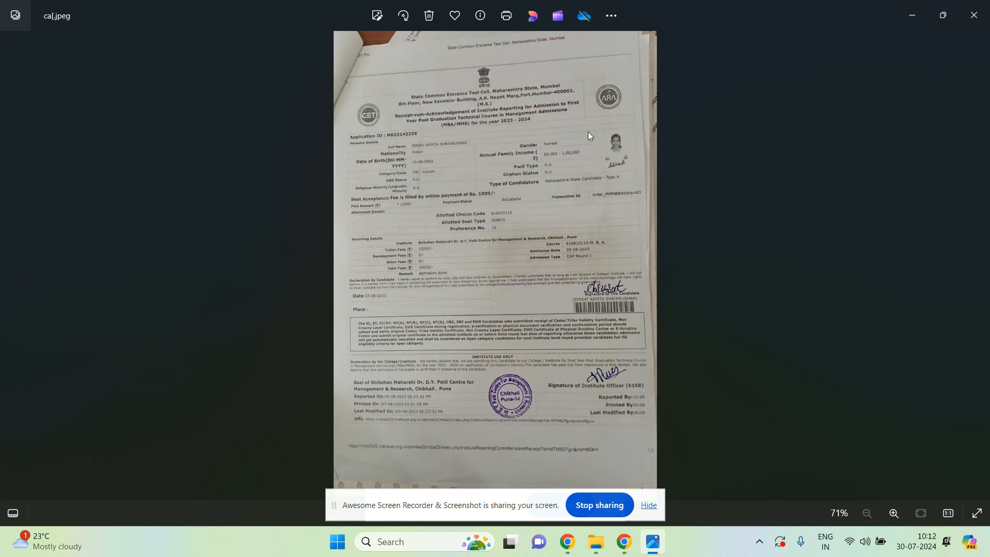
click(967, 28)
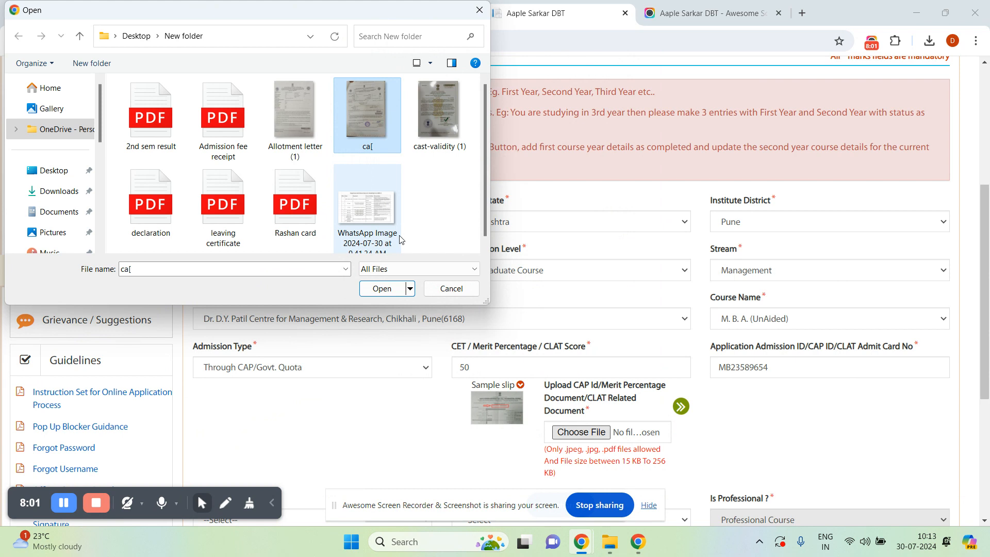
Attach ca[.jpeg as the CAP ID / merit document.
click(382, 289)
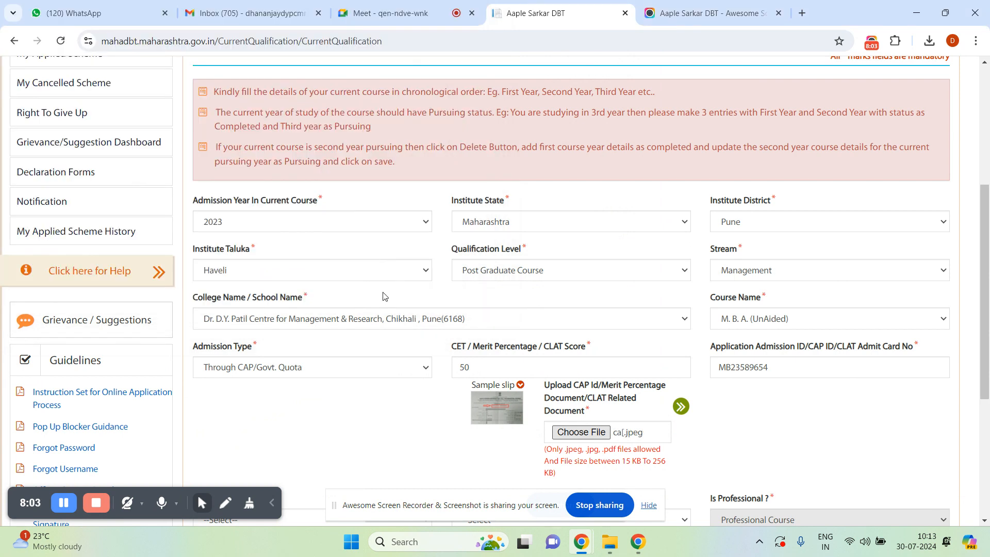
click(984, 522)
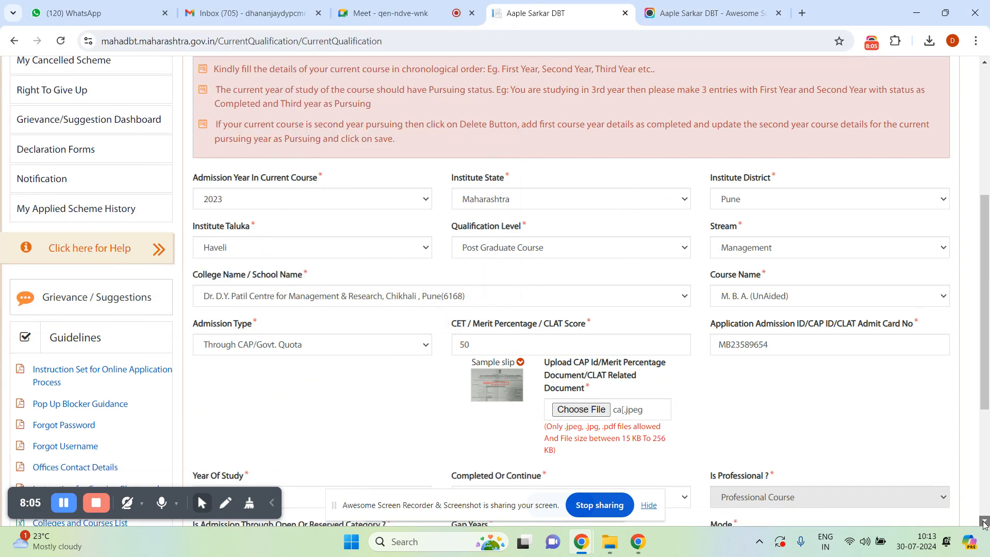
click(984, 522)
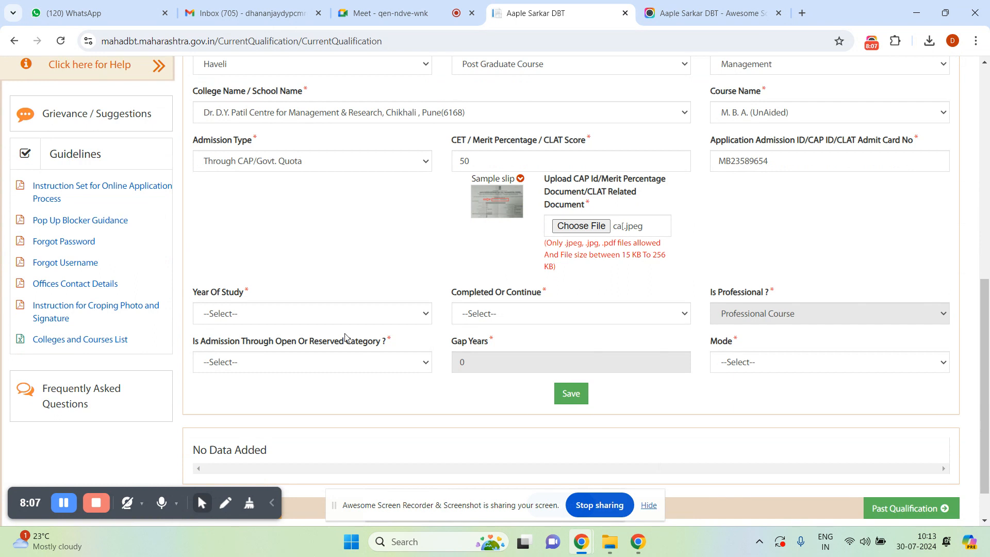
Record Year Of Study First Year, marked Completed, with admission year 2023.
click(328, 313)
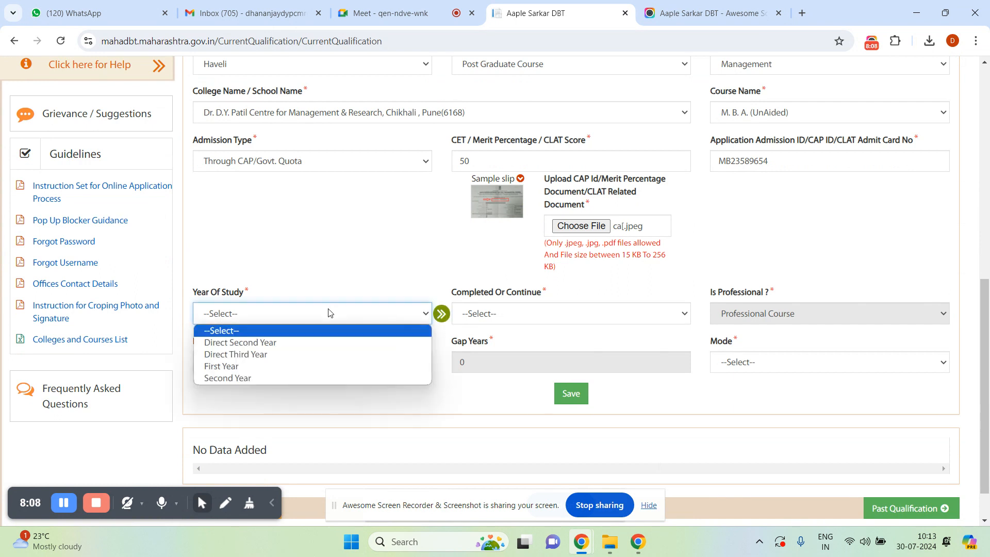
click(297, 366)
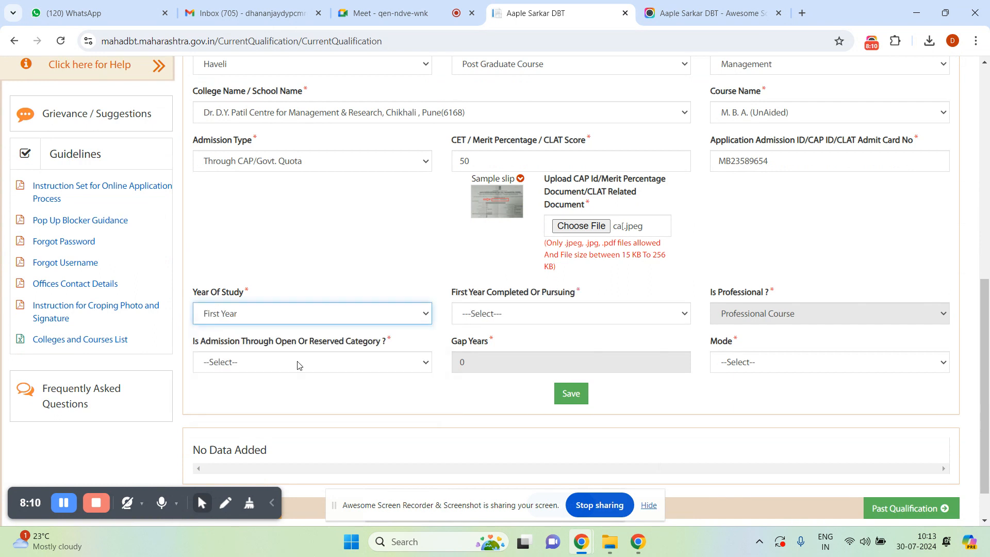
click(490, 315)
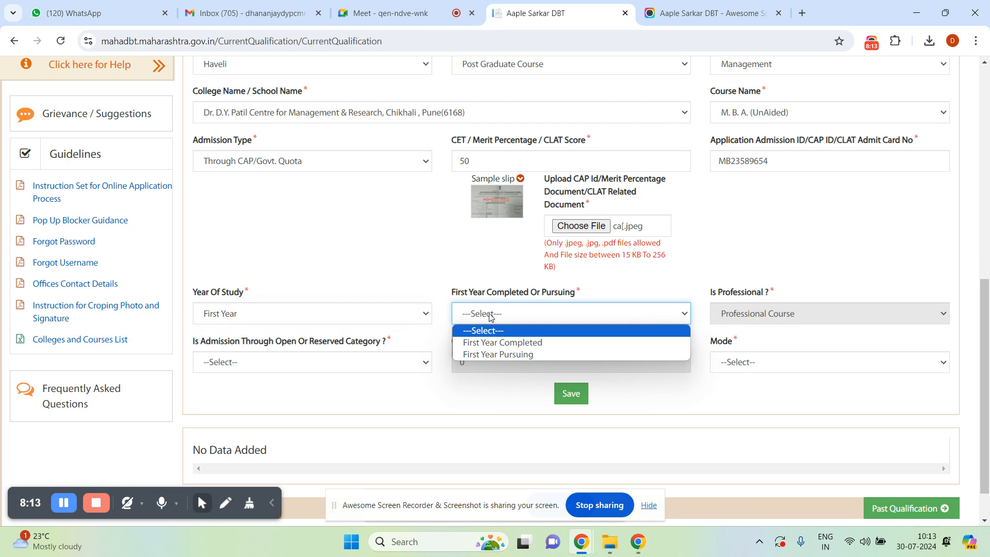
click(494, 344)
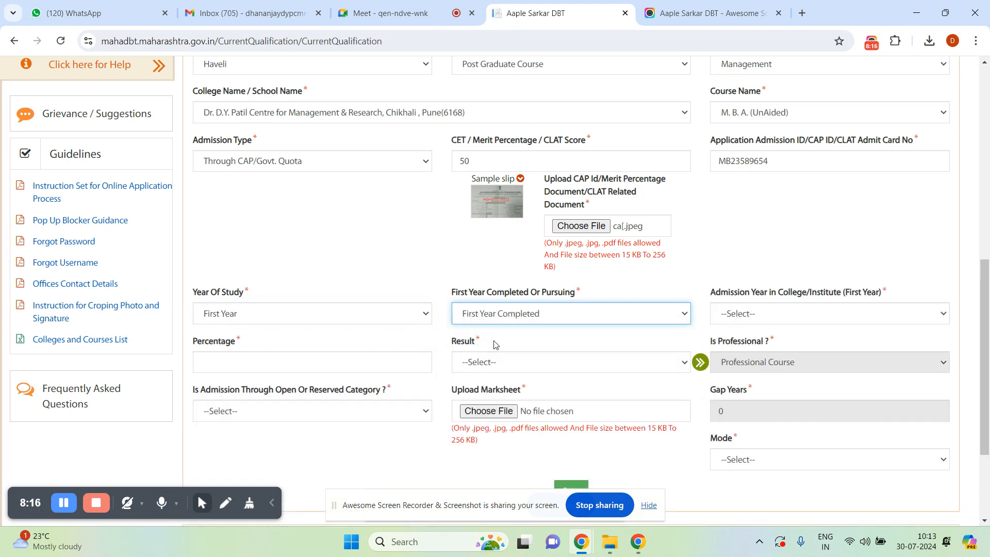
click(729, 317)
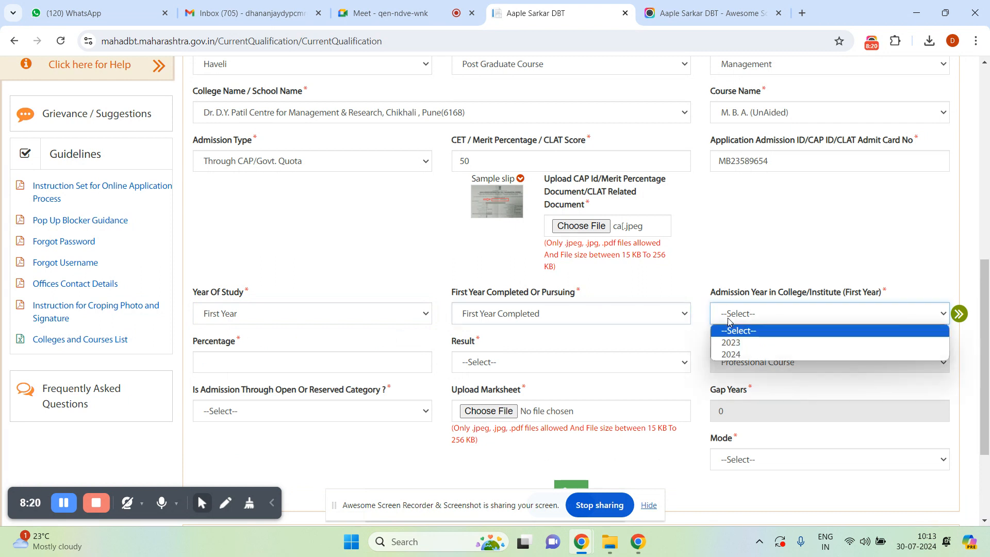
click(734, 345)
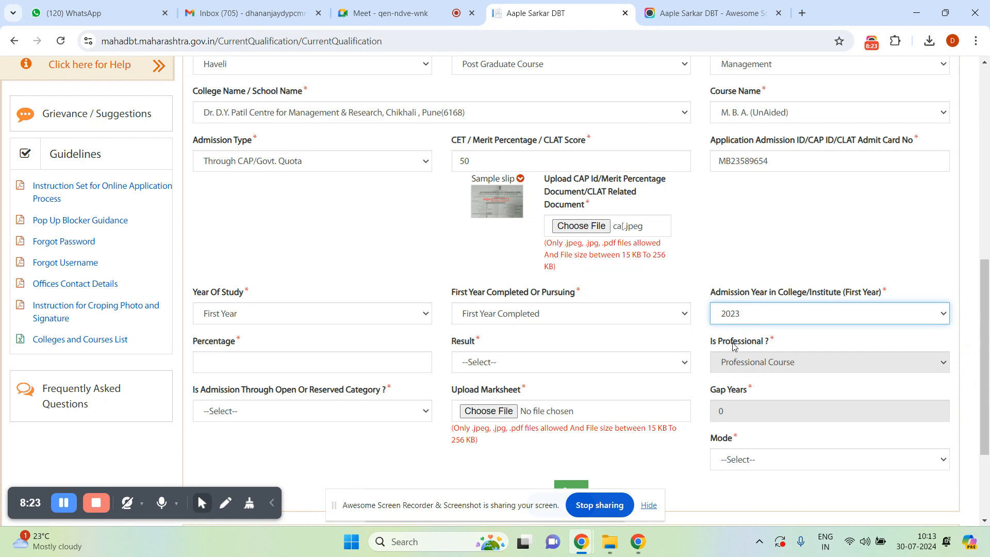
Enter percentage 8.2, result Passed With ATKT, and category OBC.
click(281, 368)
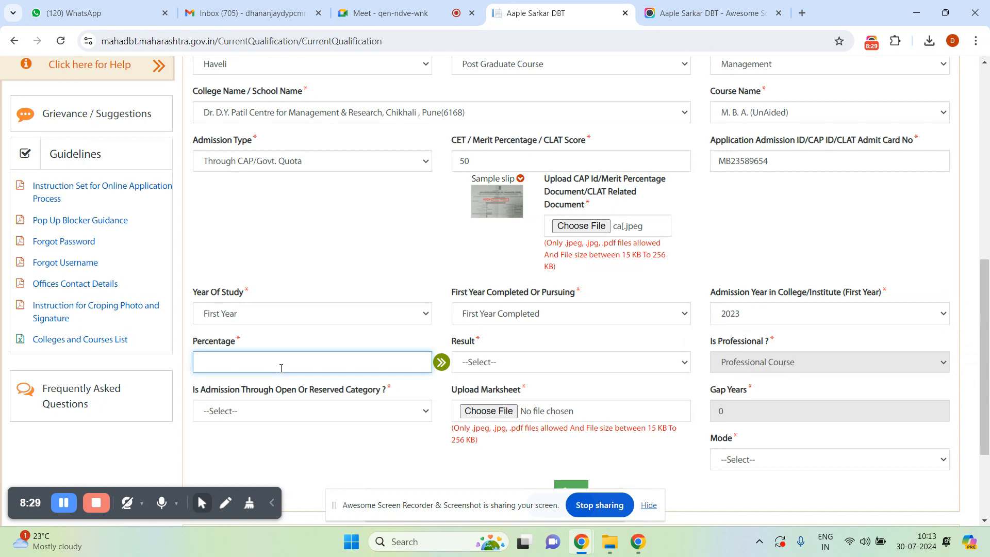
text(5)
text(8)
key(BackSpace)
key(BackSpace)
text(8.2)
click(534, 364)
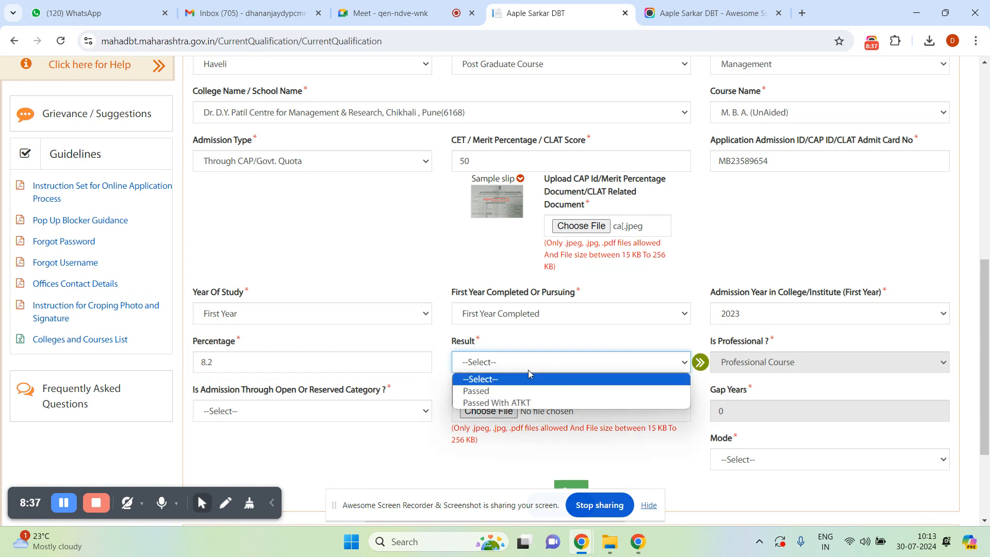
click(507, 404)
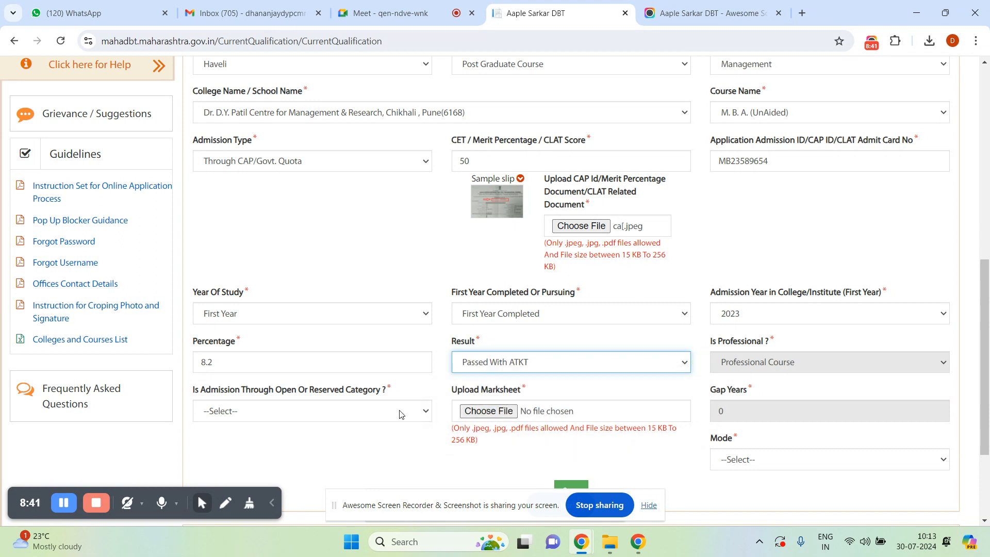
click(350, 414)
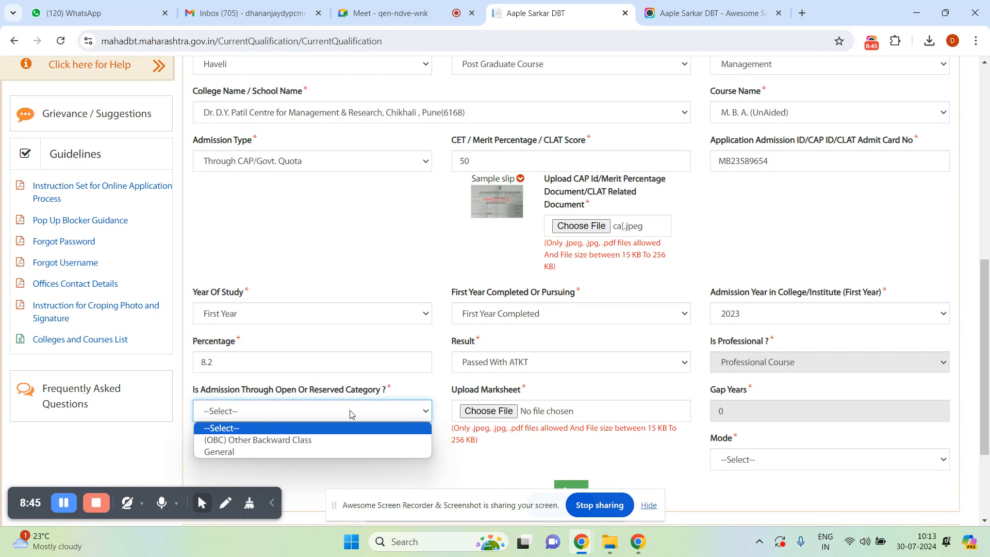
click(318, 446)
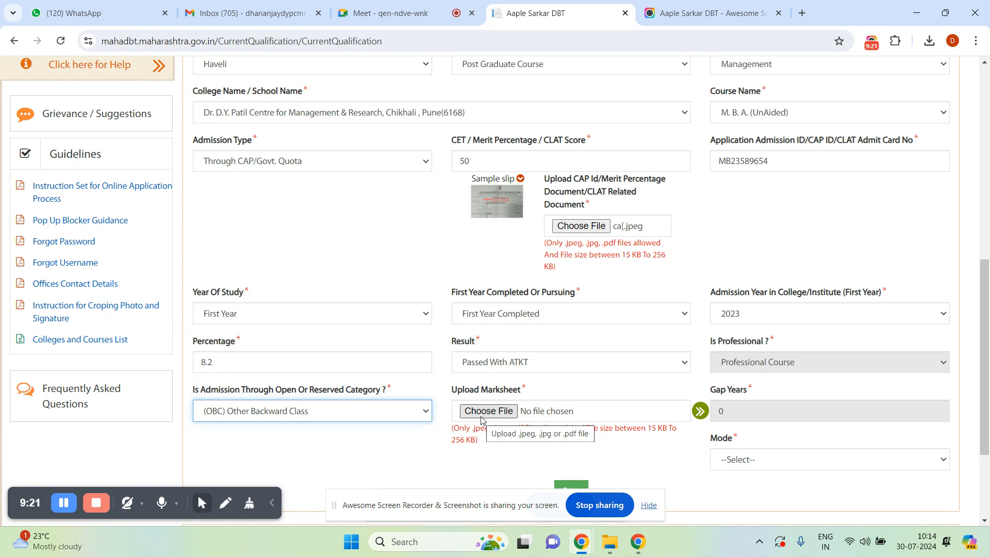
Select 2nd sem result in the marksheet upload picker and open the PDF in Edge.
click(482, 411)
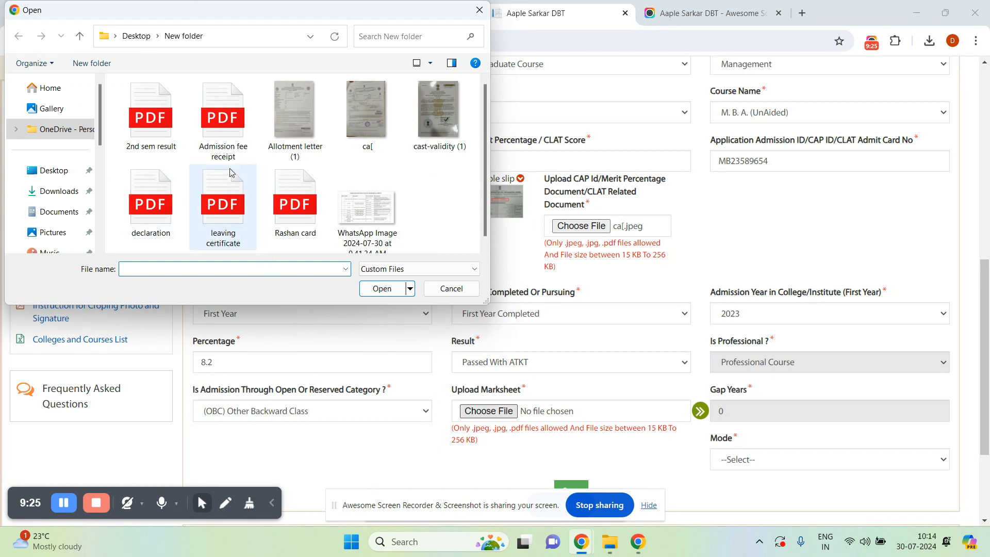
click(172, 142)
right_click(171, 142)
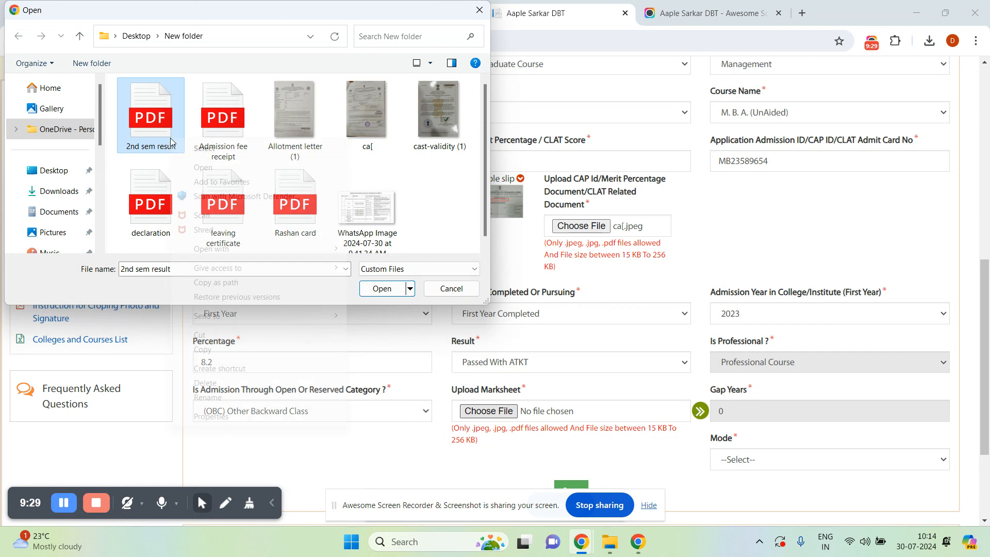
click(202, 168)
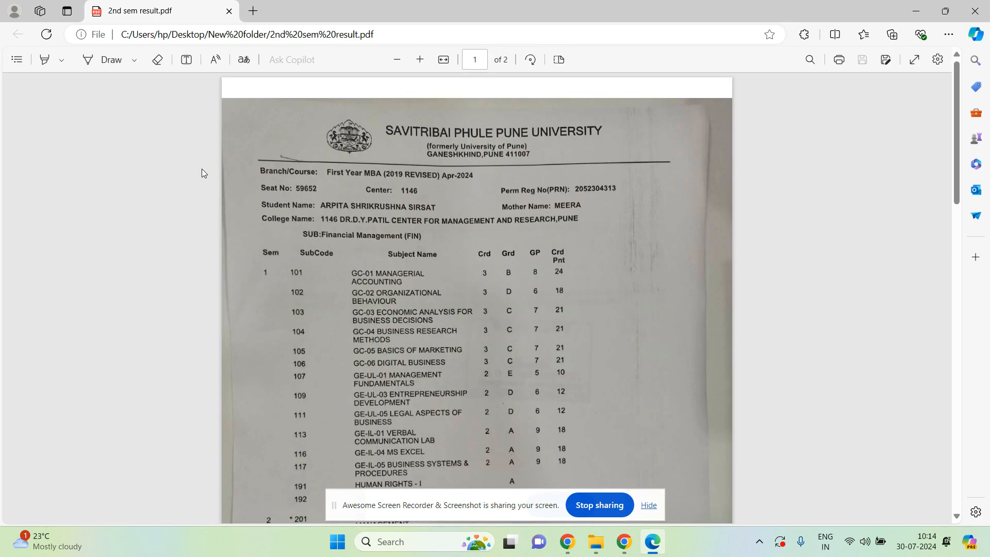
Review both pages of the First Year MBA marksheet in Edge, then close the window.
scroll(203, 168, down, 5)
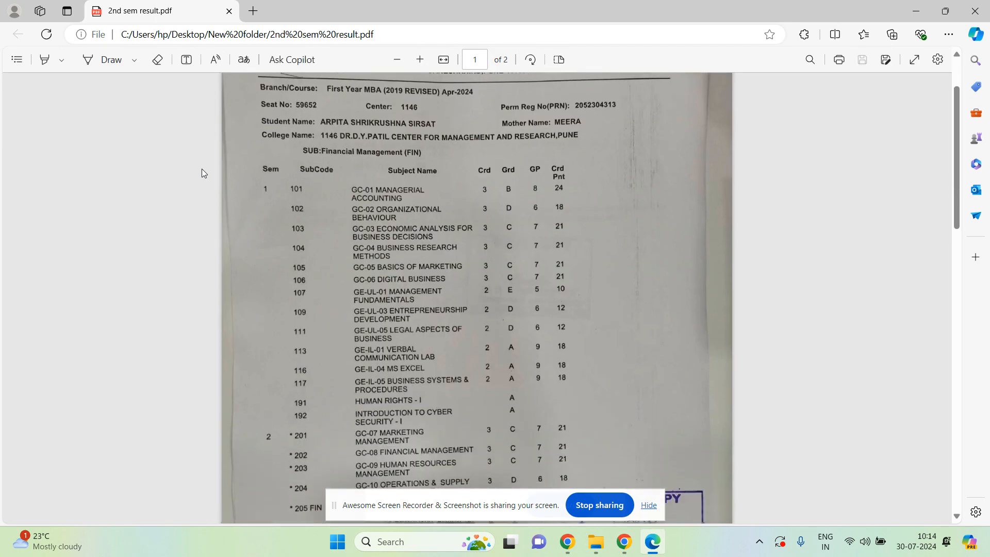
scroll(202, 168, down, 10)
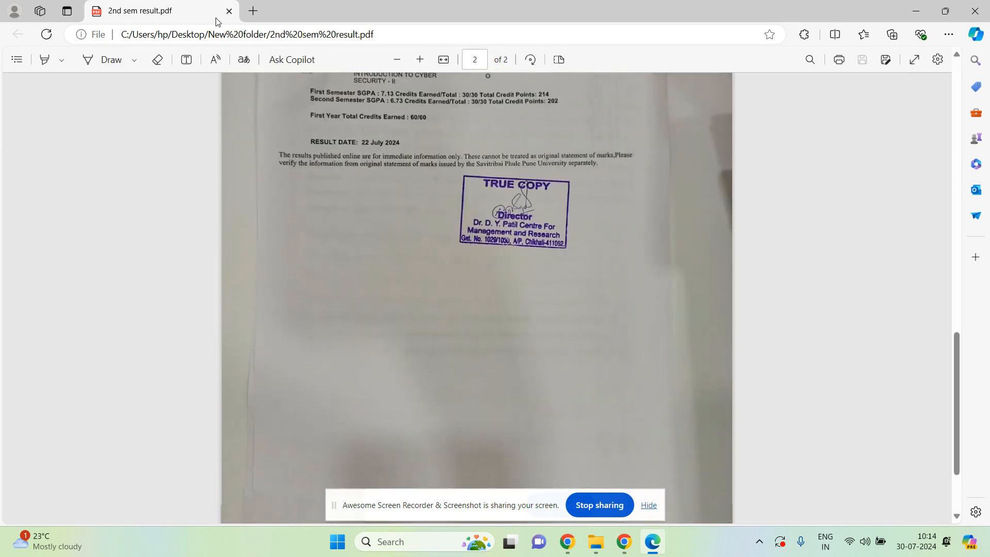
scroll(186, 5, down, 1)
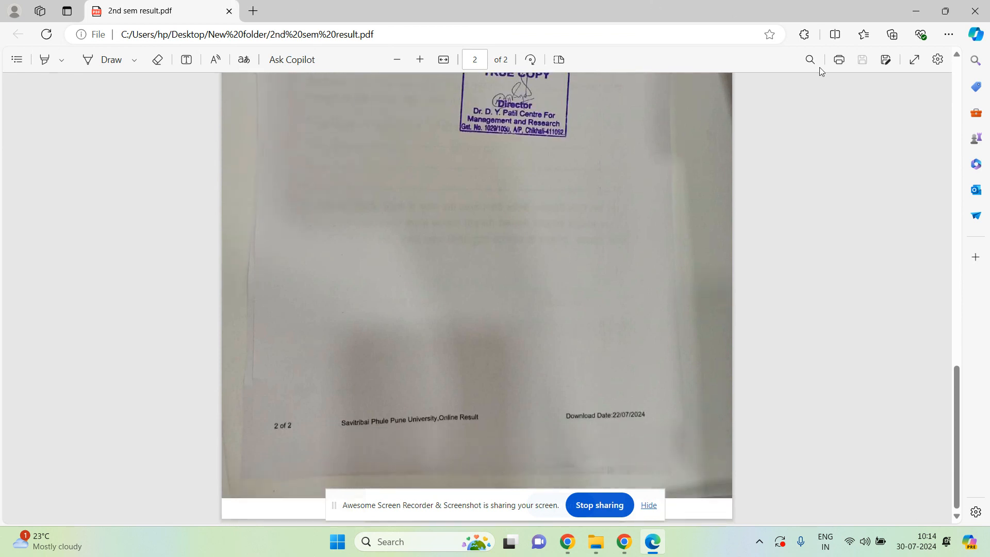
click(956, 54)
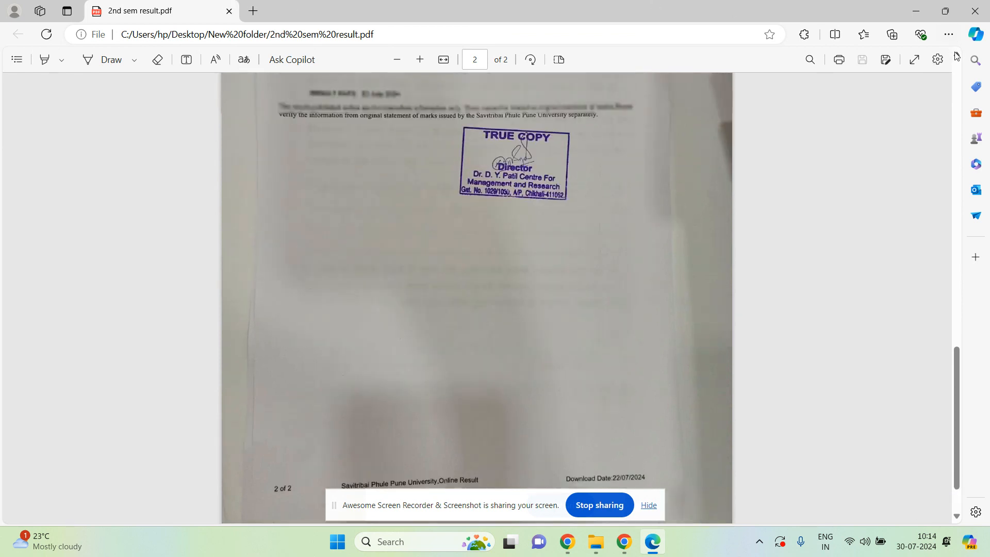
scroll(956, 55, up, 6)
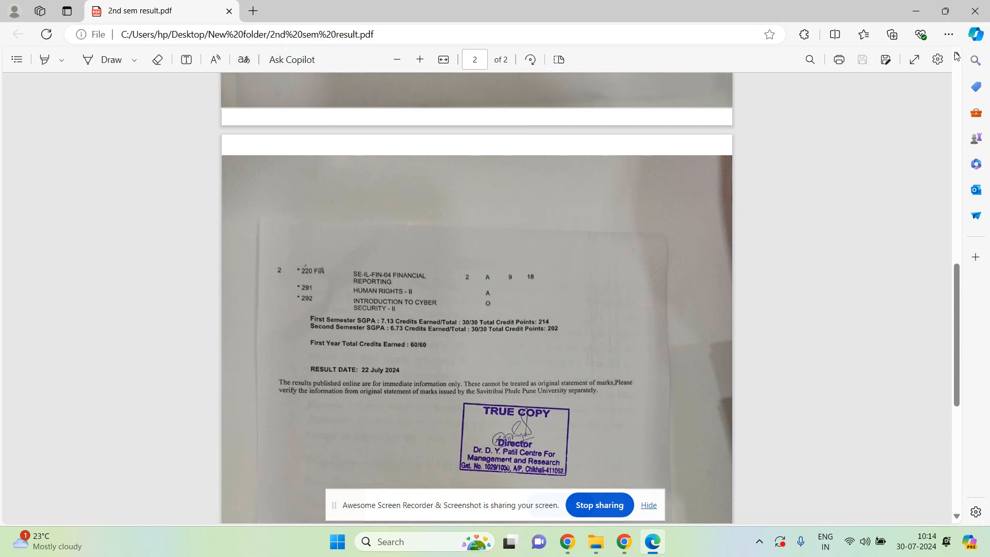
scroll(956, 55, up, 5)
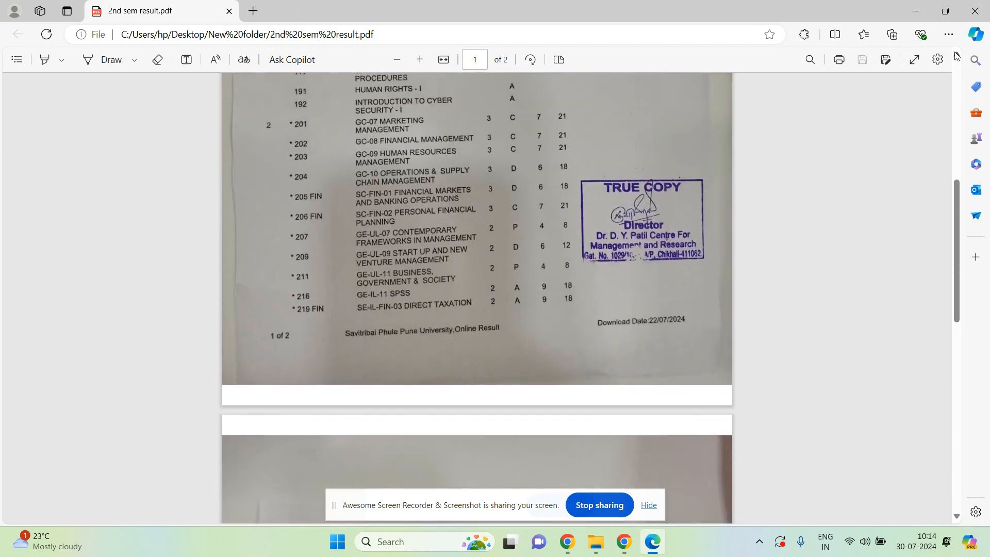
scroll(956, 55, up, 3)
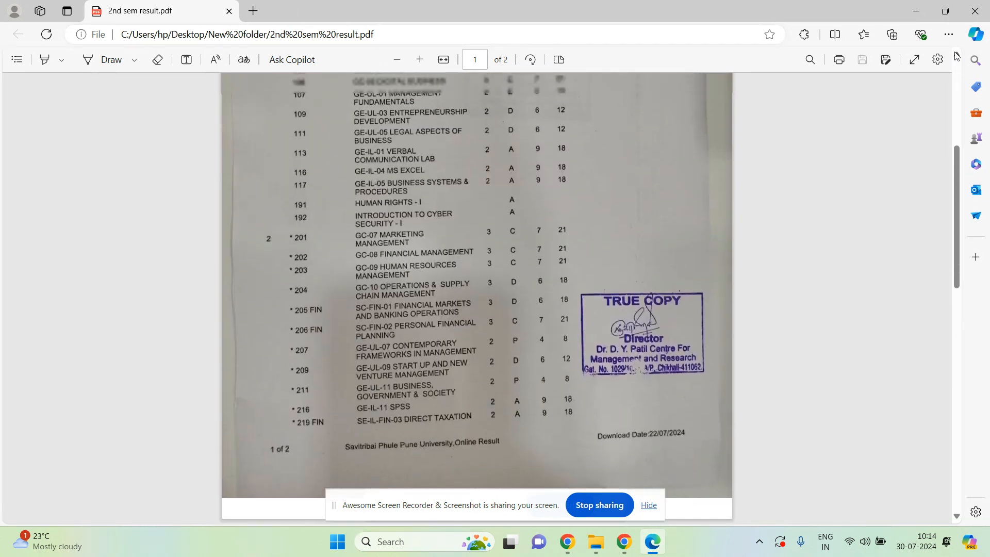
scroll(956, 55, up, 2)
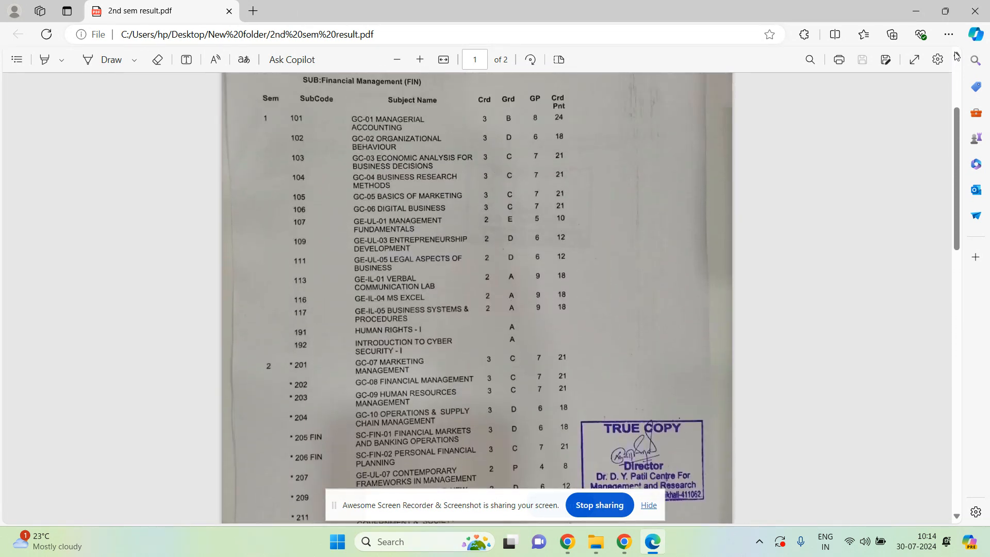
click(978, 13)
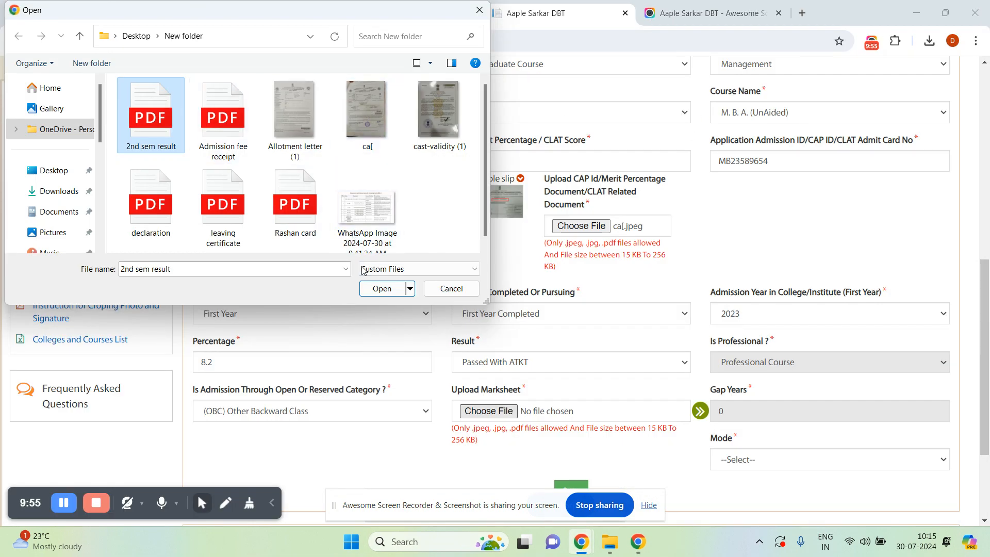
Attach '2nd sem result.pdf' as the marksheet, choose Regular mode, and save the first-year course.
click(370, 289)
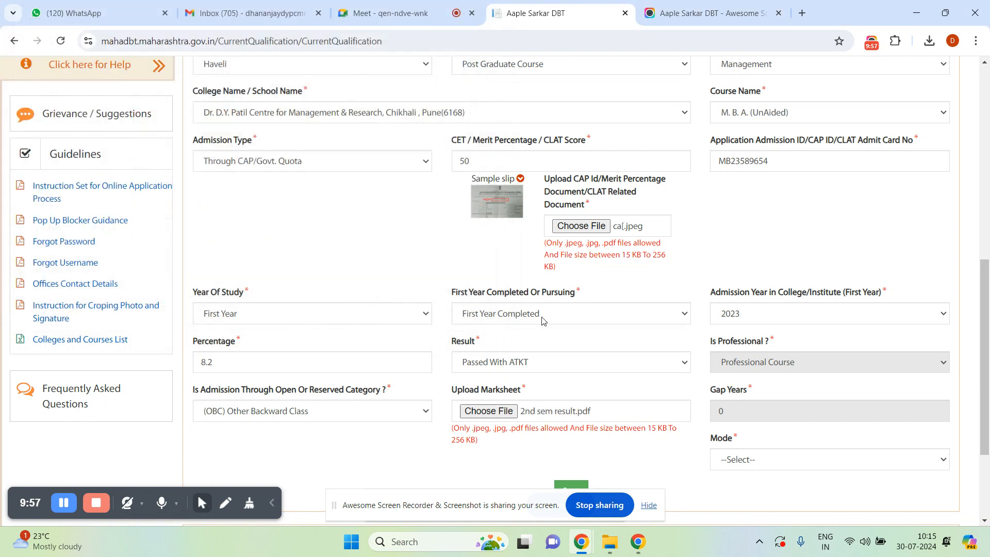
click(819, 461)
click(788, 489)
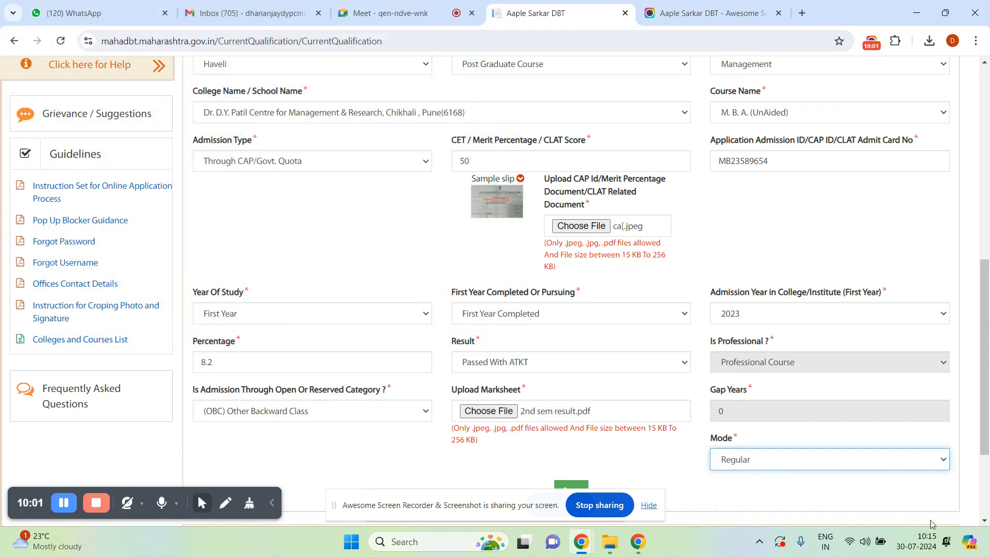
scroll(978, 525, down, 2)
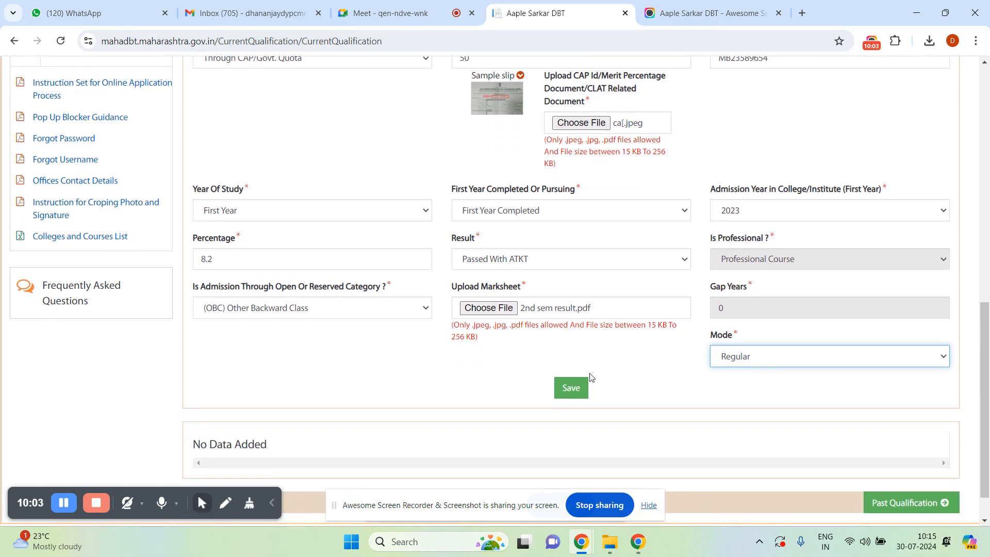
click(570, 388)
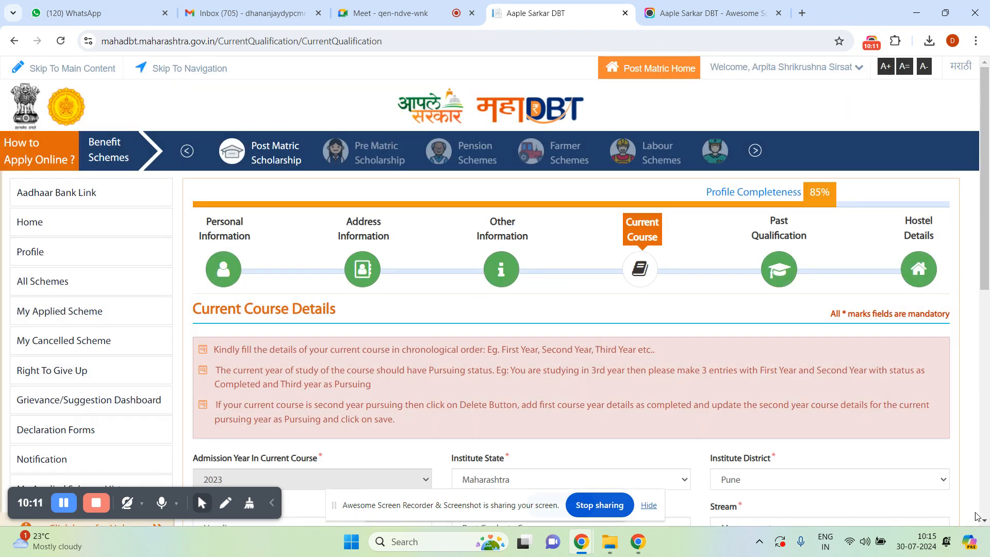
Enter Second Year, Second Year Pursuing and admission date 29/07/2024 for the new course entry.
click(985, 522)
scroll(875, 457, down, 5)
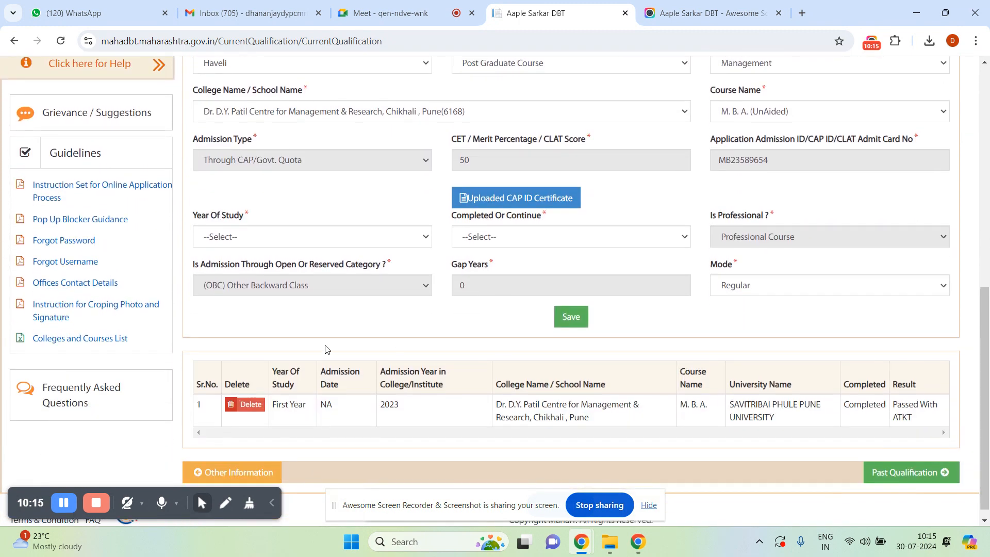
click(245, 240)
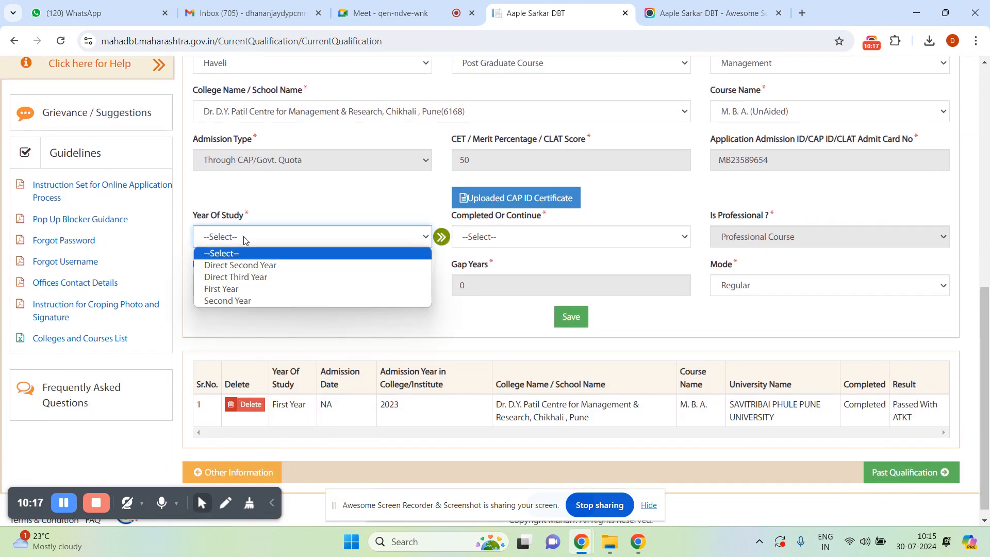
click(241, 302)
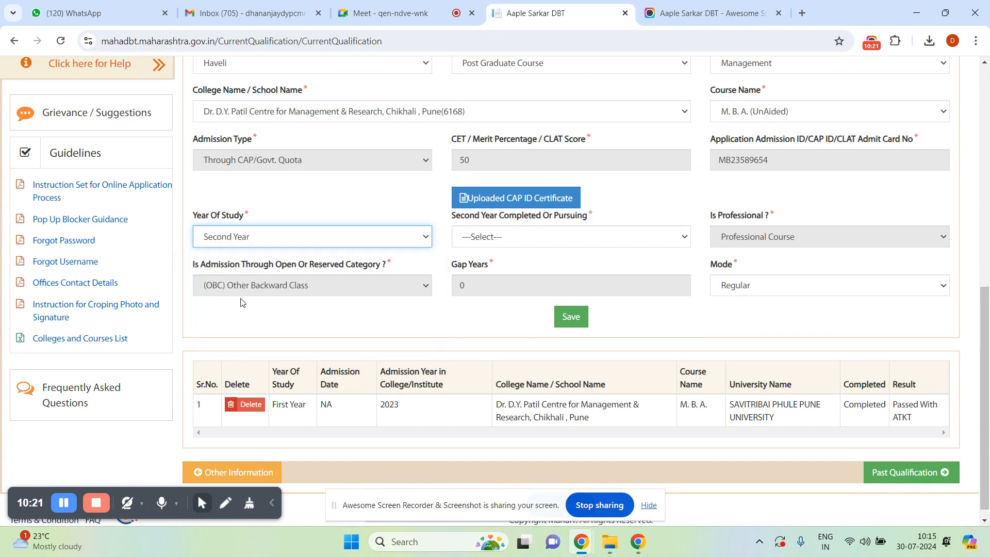
click(499, 242)
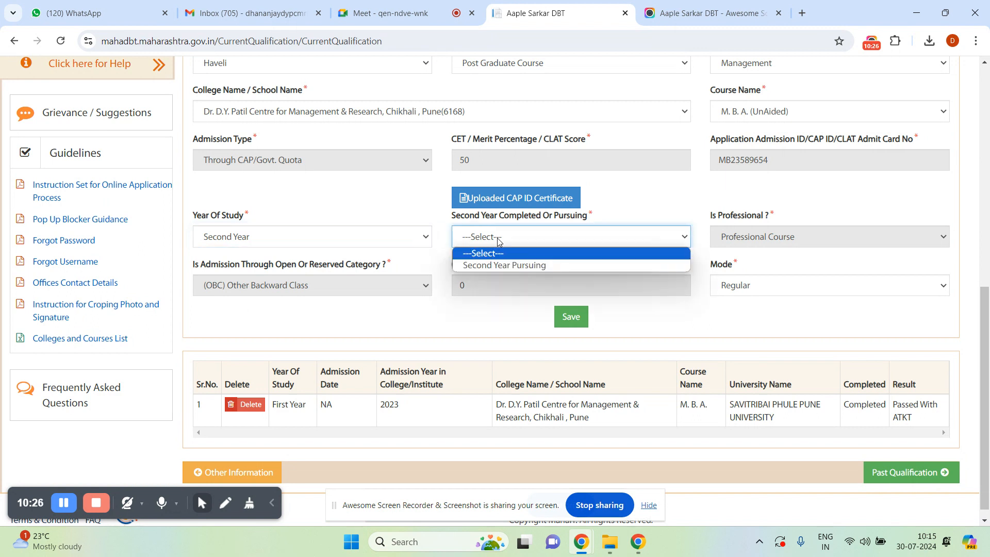
click(494, 265)
click(737, 241)
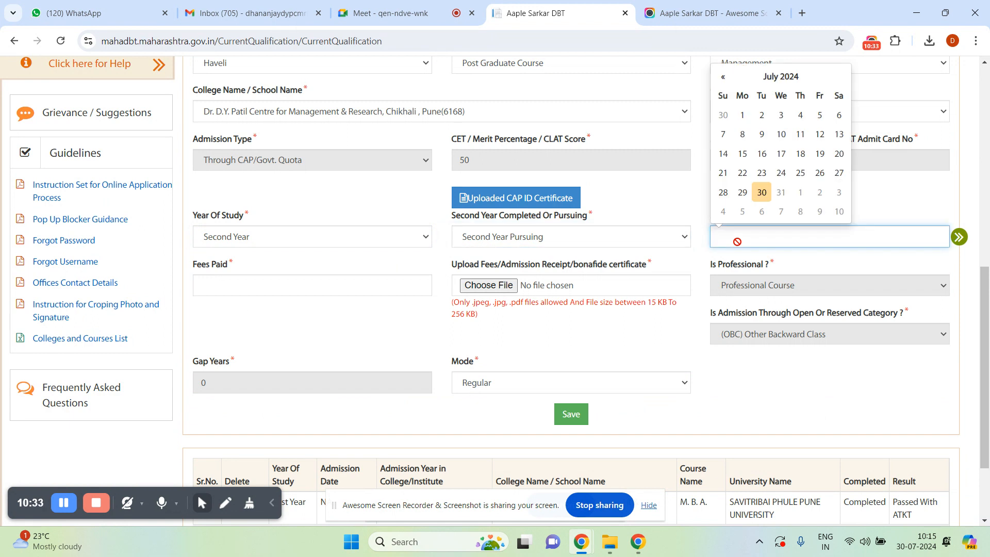
click(744, 191)
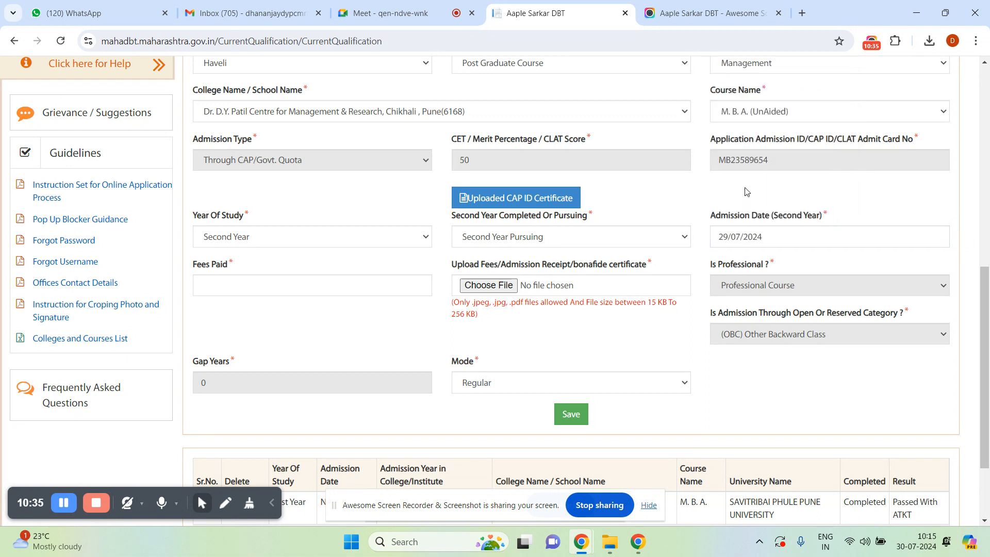
click(301, 280)
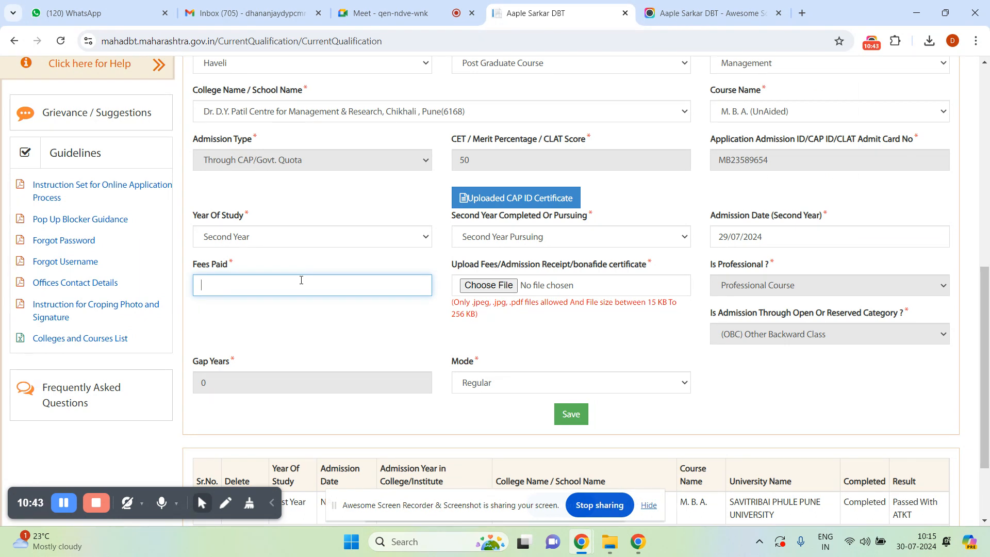
Enter fees paid 0, attach 'Admission fee receipt.pdf', and save the second-year course details.
text(0)
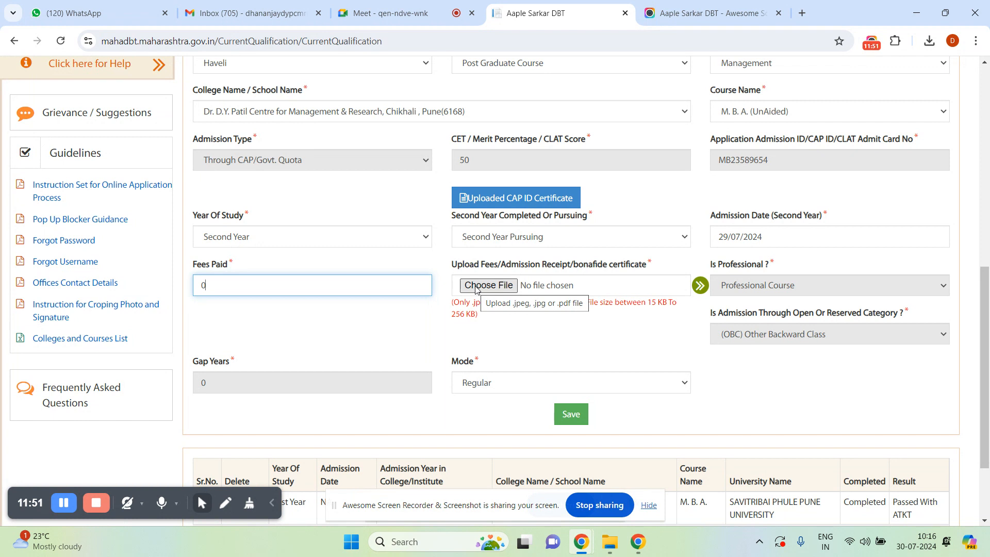
click(475, 285)
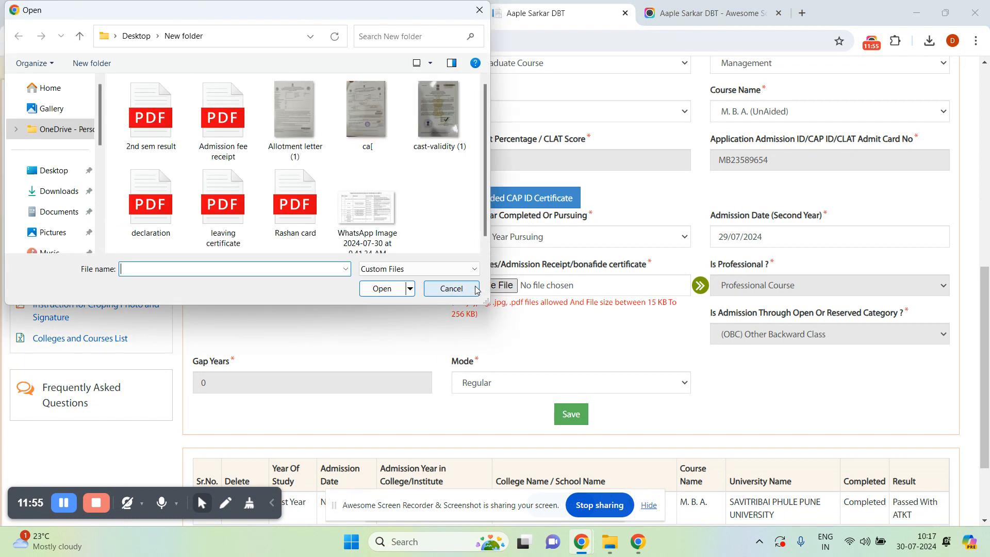
click(228, 114)
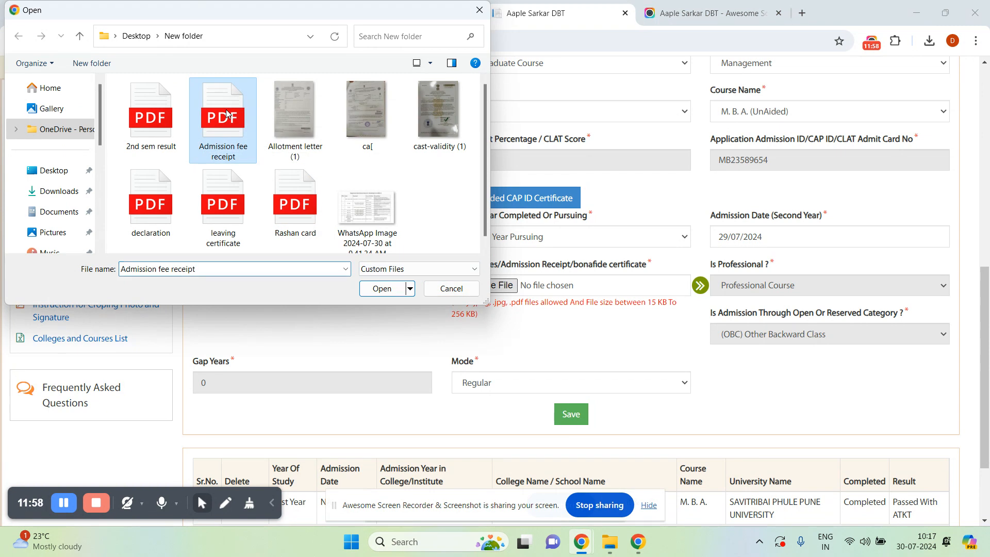
click(380, 289)
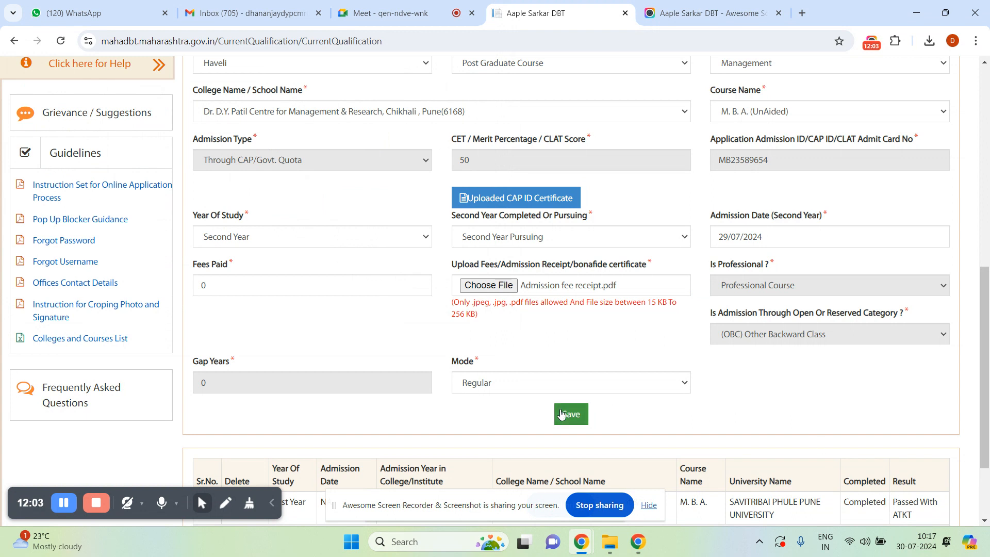
click(568, 418)
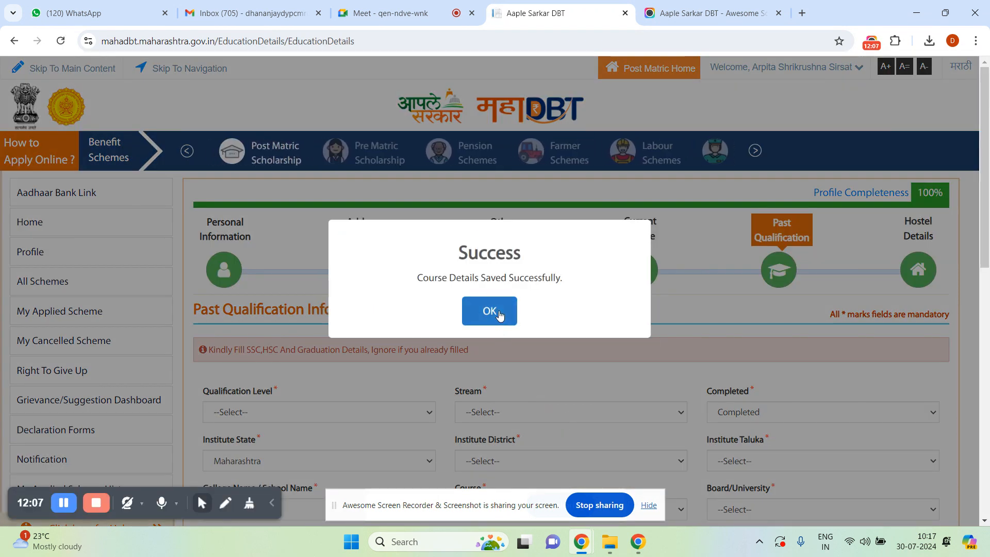
Dismiss the success message, review the H.S.C., S.S.C. and B.Com qualifications, then go to Hostel Details.
click(497, 314)
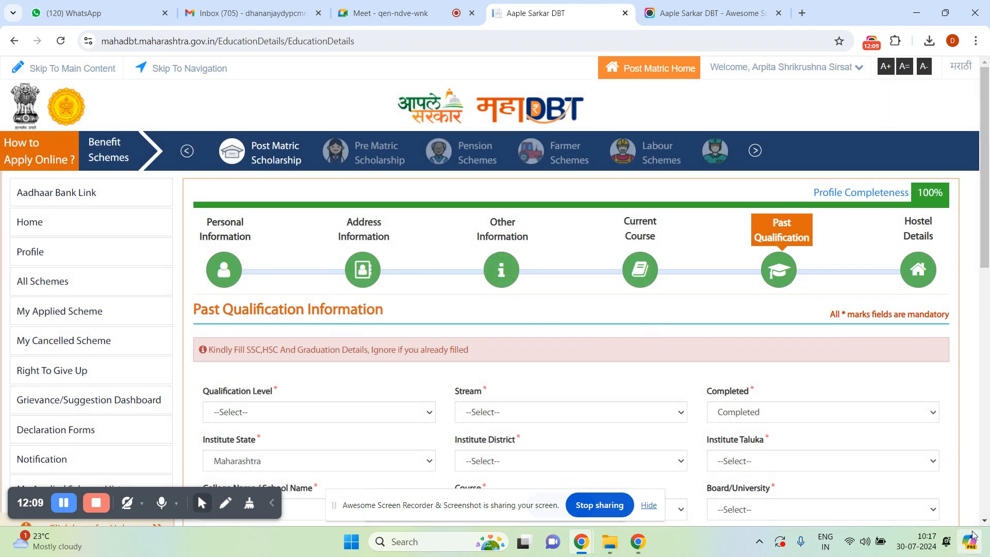
click(985, 521)
scroll(984, 521, down, 10)
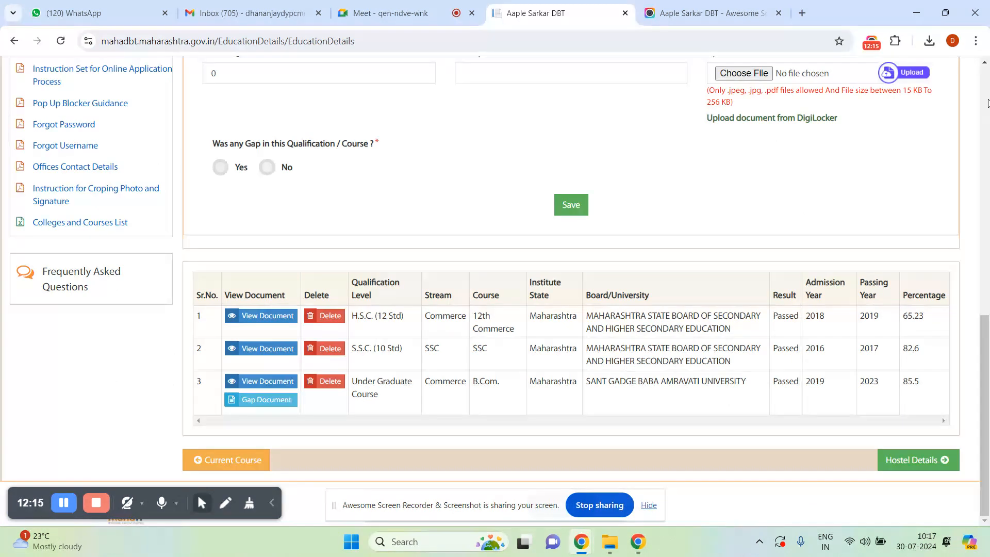
scroll(984, 63, up, 8)
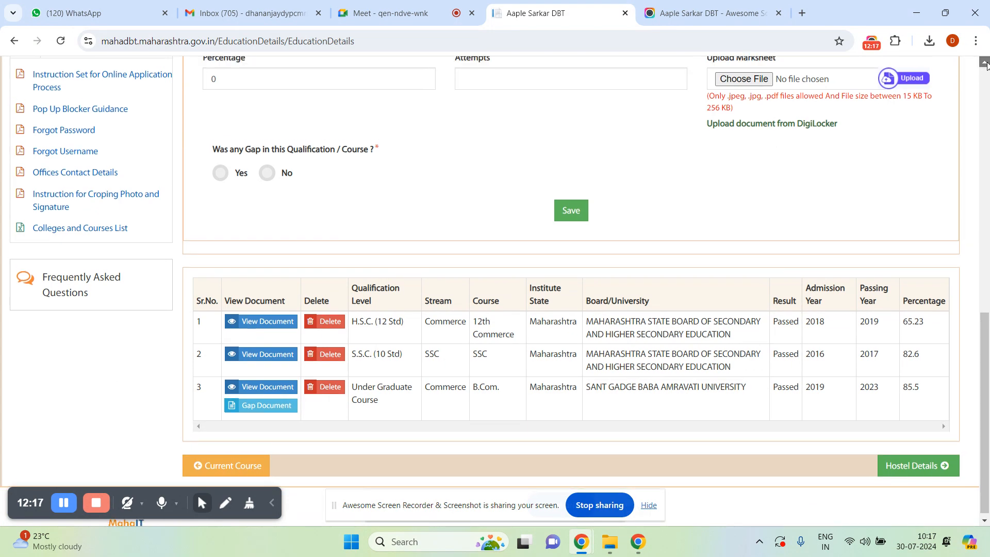
scroll(985, 63, up, 4)
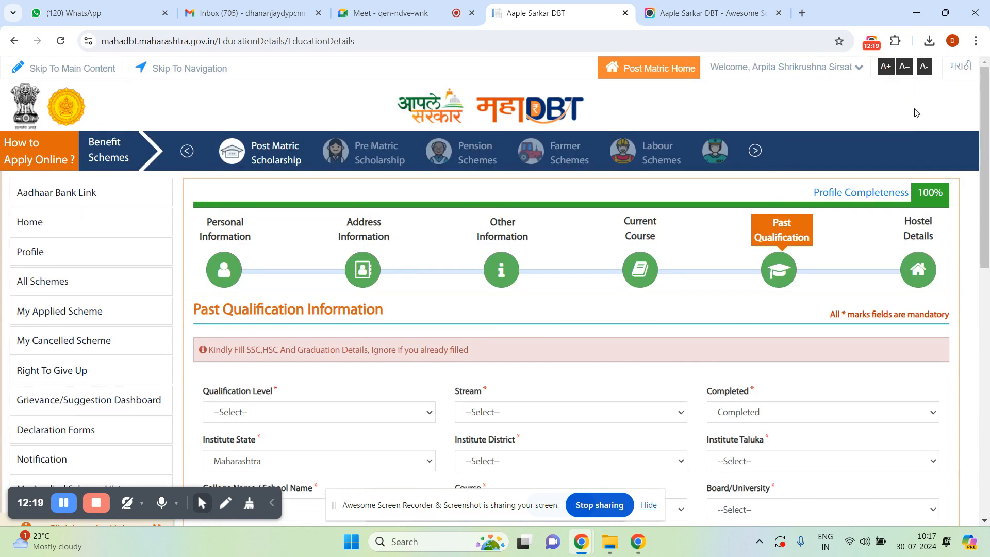
click(913, 273)
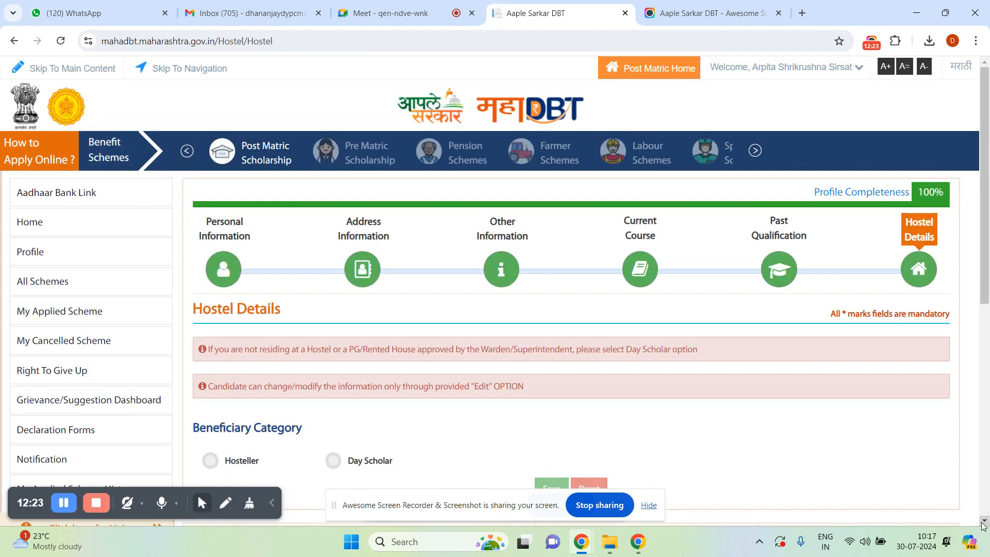
Review the saved Day Scholar hostel details, then display the All Schemes list.
scroll(985, 520, down, 3)
scroll(985, 520, down, 4)
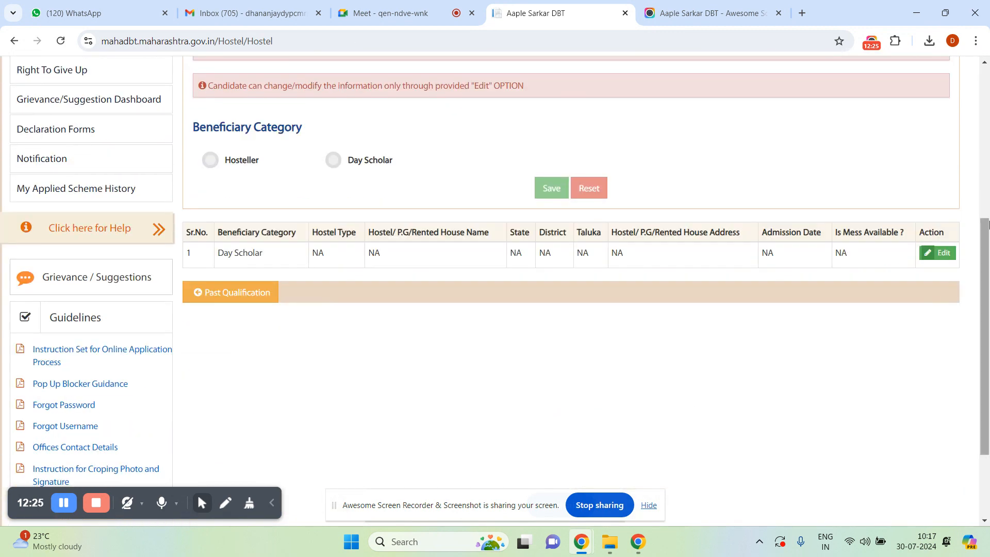
scroll(984, 72, up, 6)
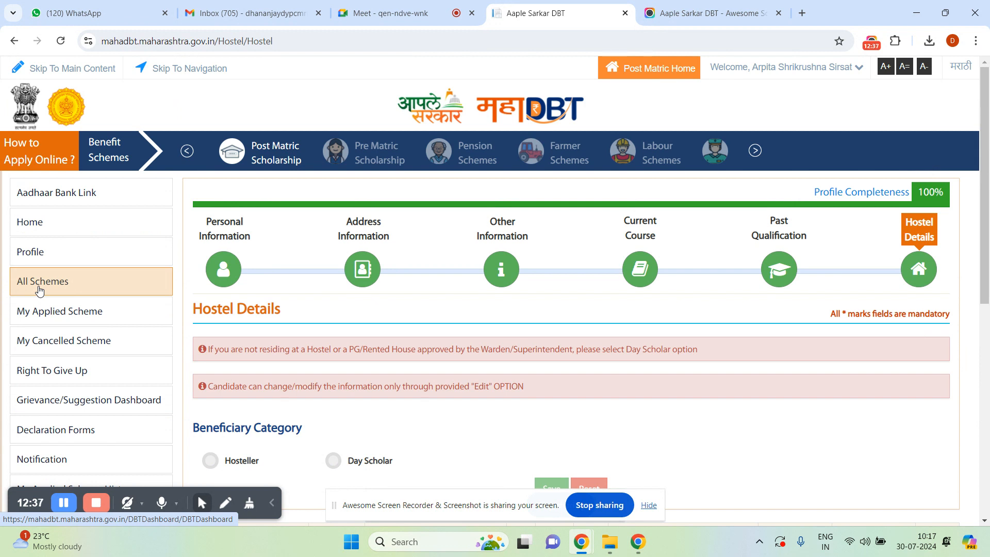
click(39, 290)
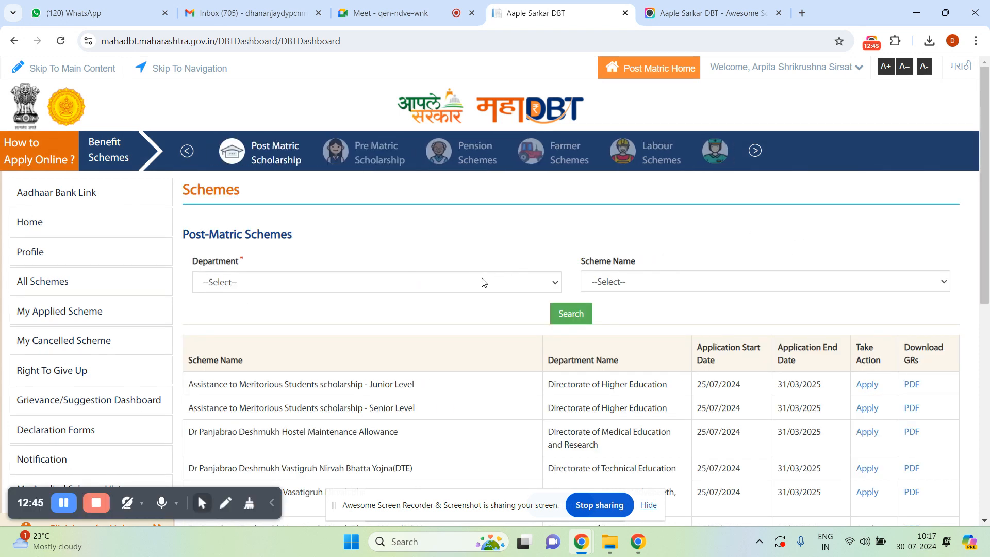
View the WhatsApp scheme-by-caste chart image from New folder full-screen in Photos, then close it.
click(916, 13)
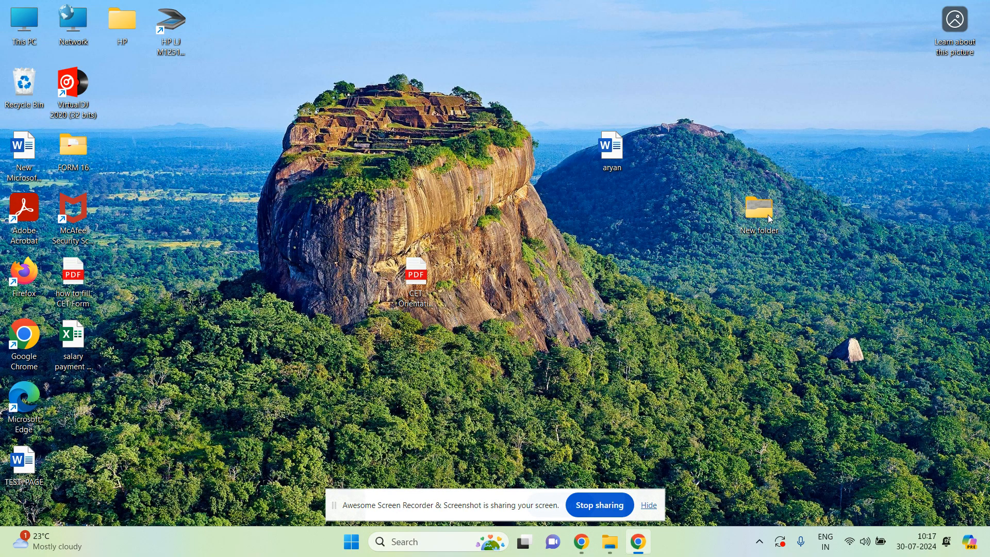
double_click(769, 219)
click(743, 143)
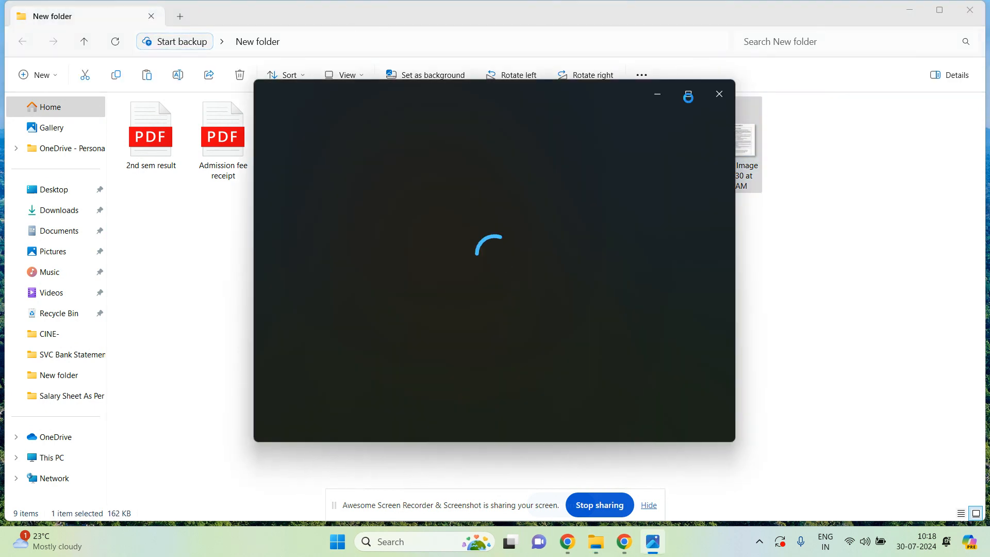
mouse_move(689, 99)
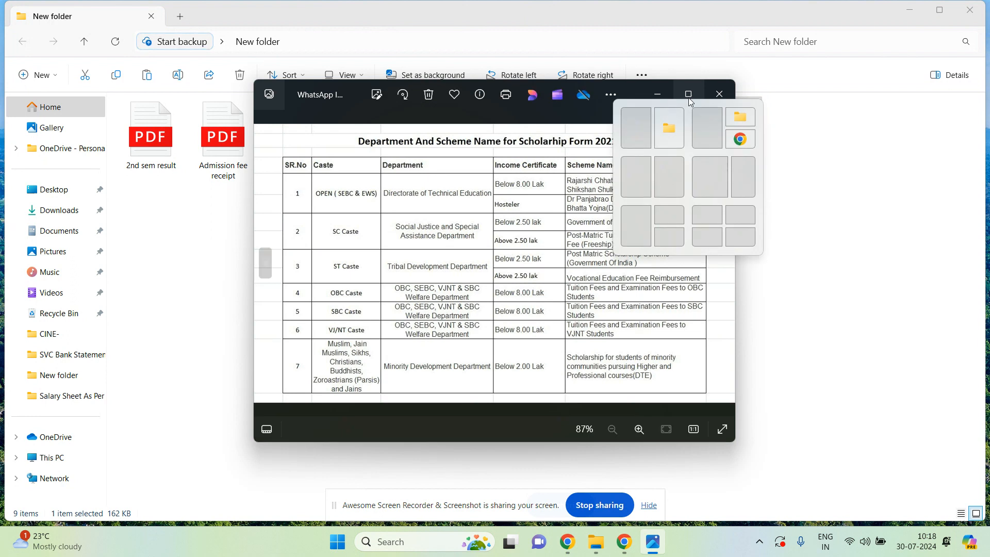
click(685, 91)
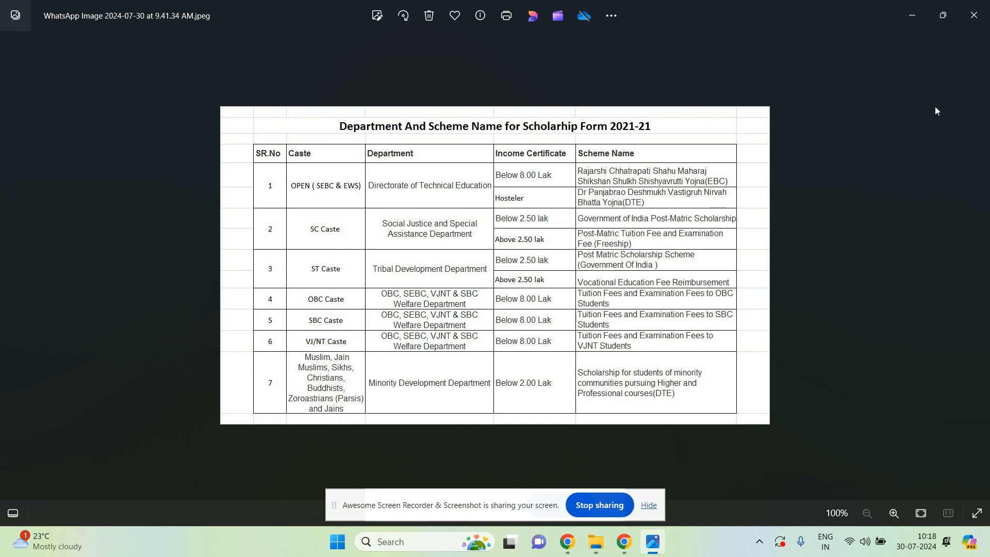
click(971, 25)
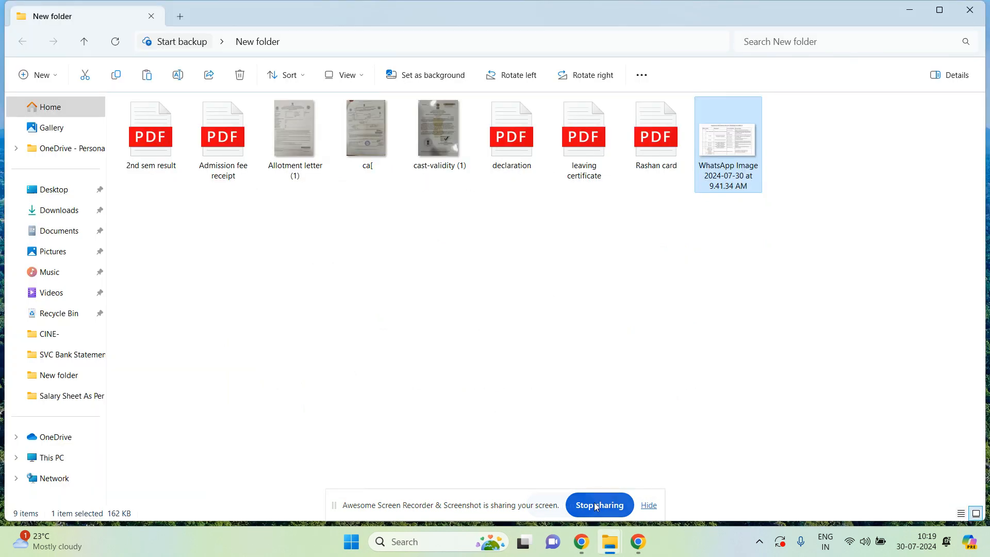
Return to the Aaple Sarkar DBT Chrome window showing the Schemes page.
mouse_move(610, 541)
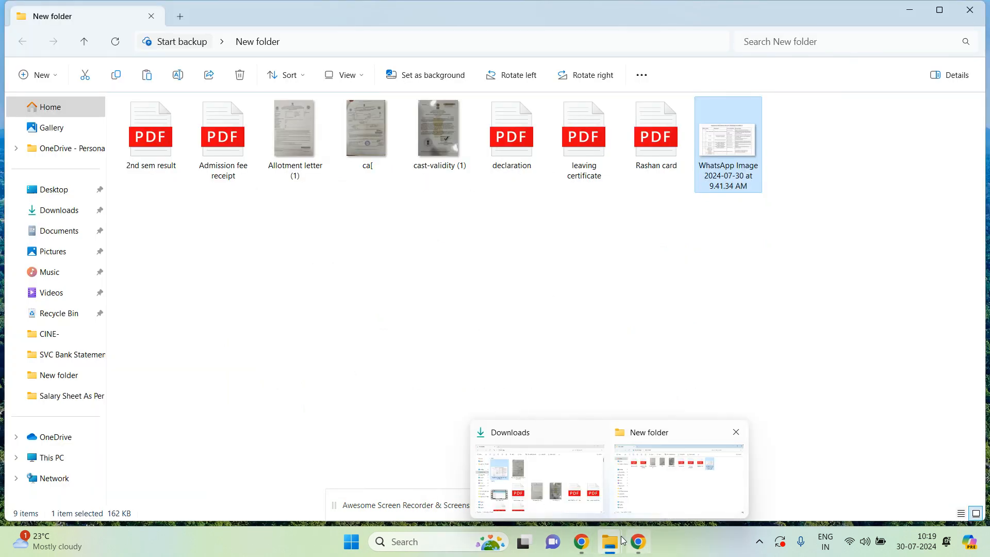
click(636, 548)
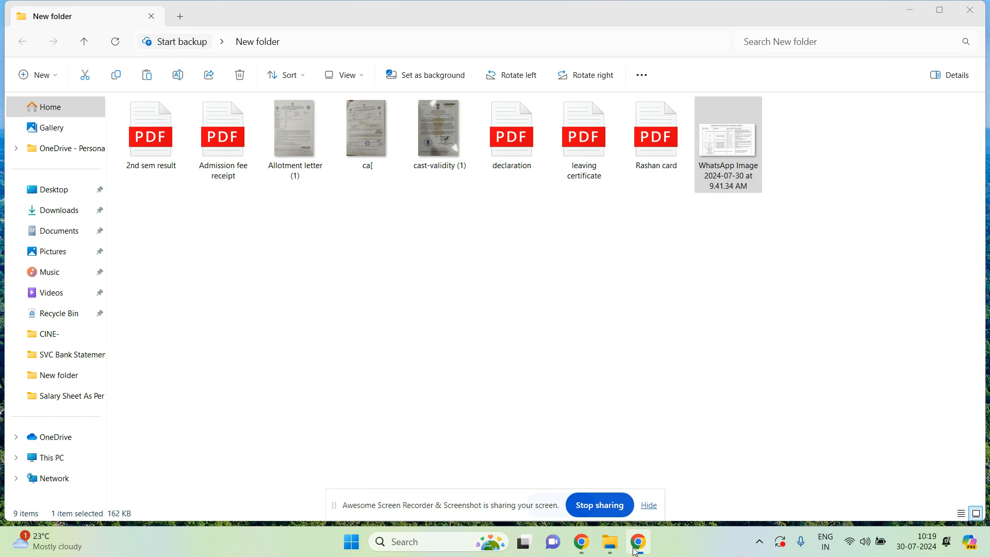
mouse_move(582, 542)
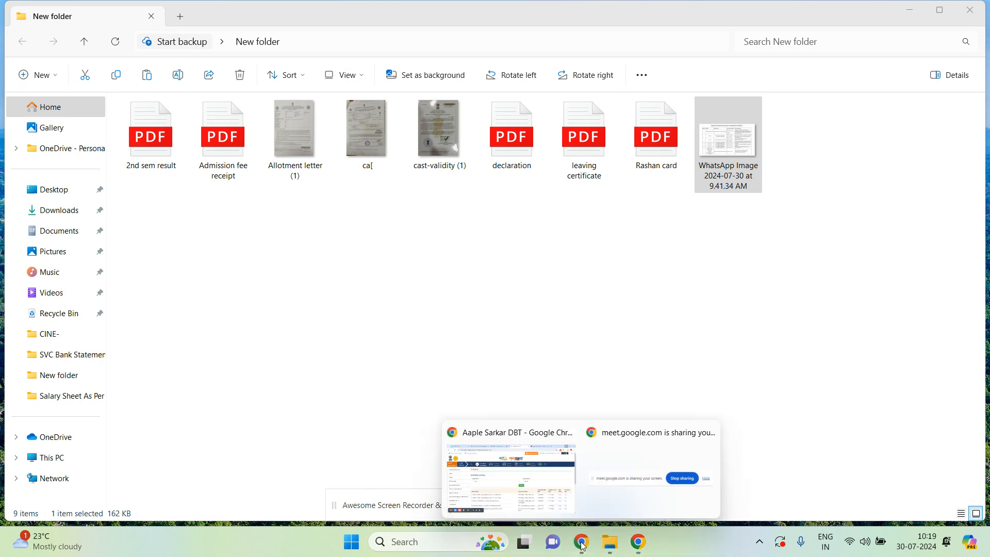
click(549, 488)
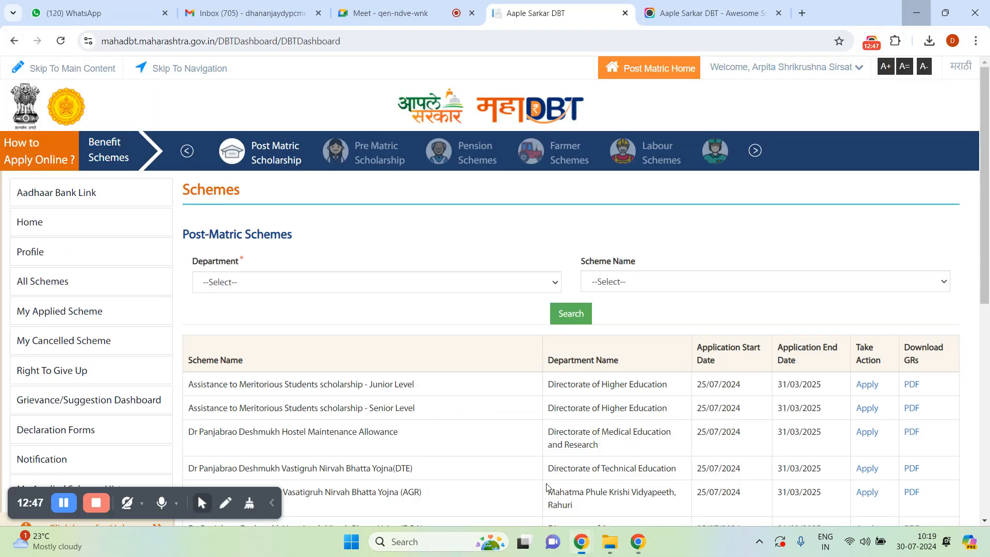
Search the OBC, SEBC, VJNT & SBC Welfare Department for the OBC tuition-fees scheme and apply.
click(378, 285)
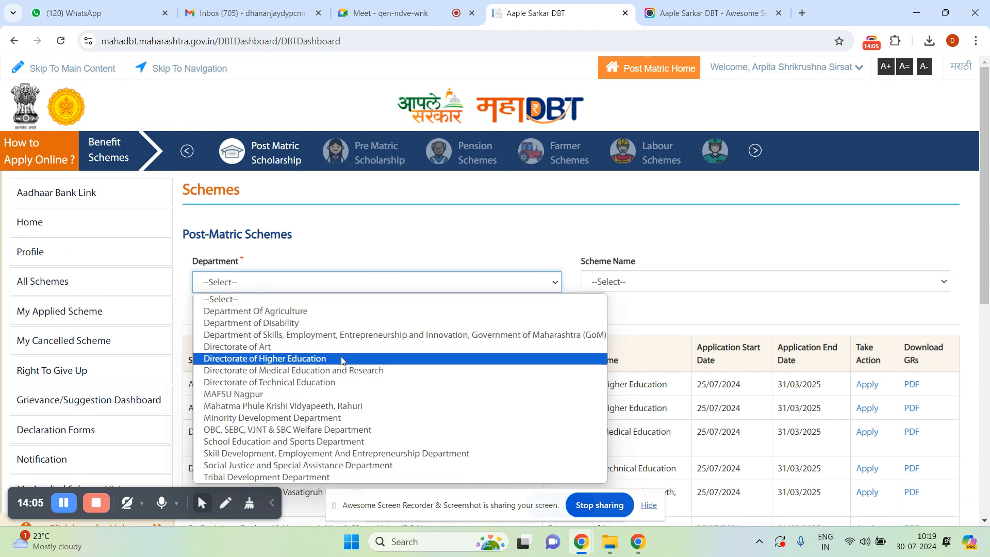
click(317, 437)
click(620, 285)
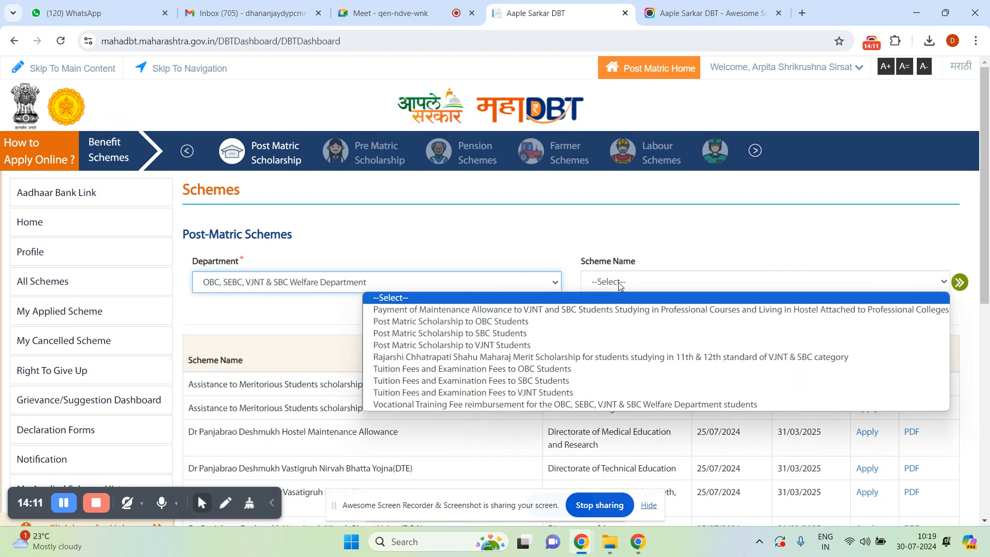
click(516, 369)
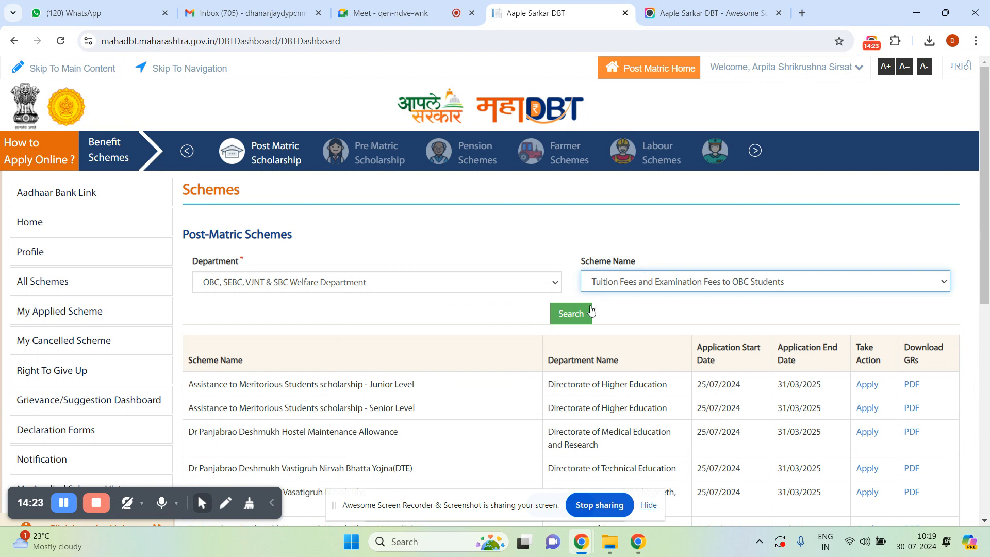
click(574, 319)
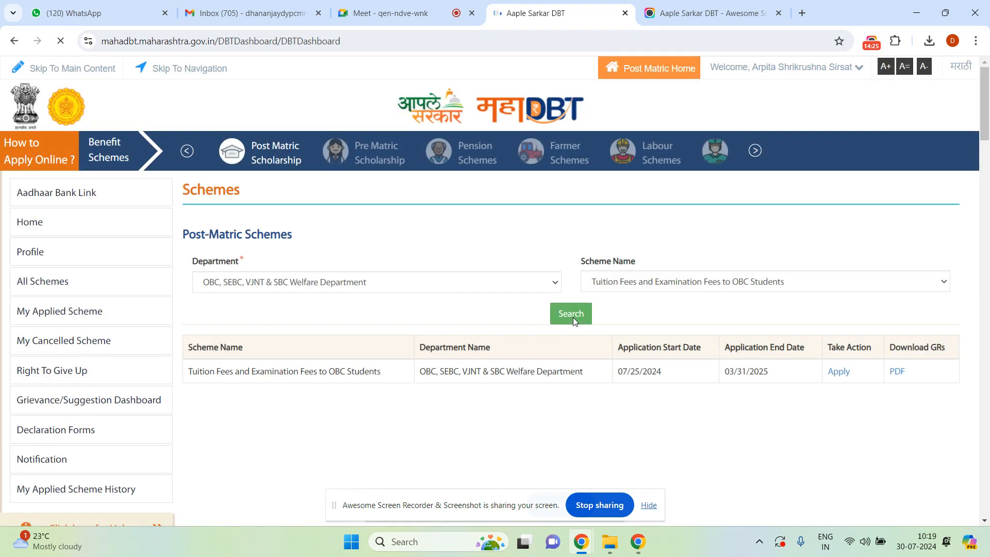
click(840, 373)
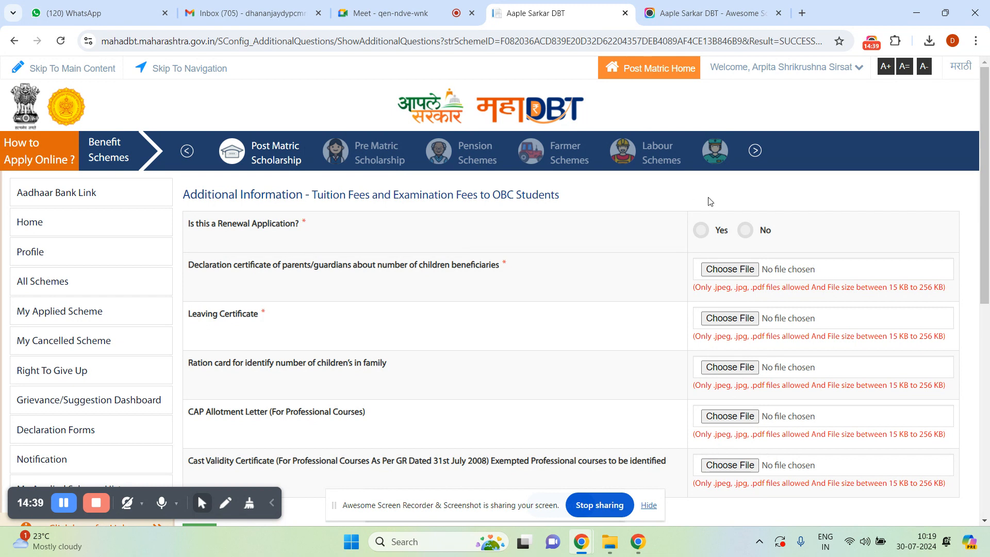
Answer Yes to 'Is this a Renewal Application?' and move into the last-year Application ID field.
click(700, 232)
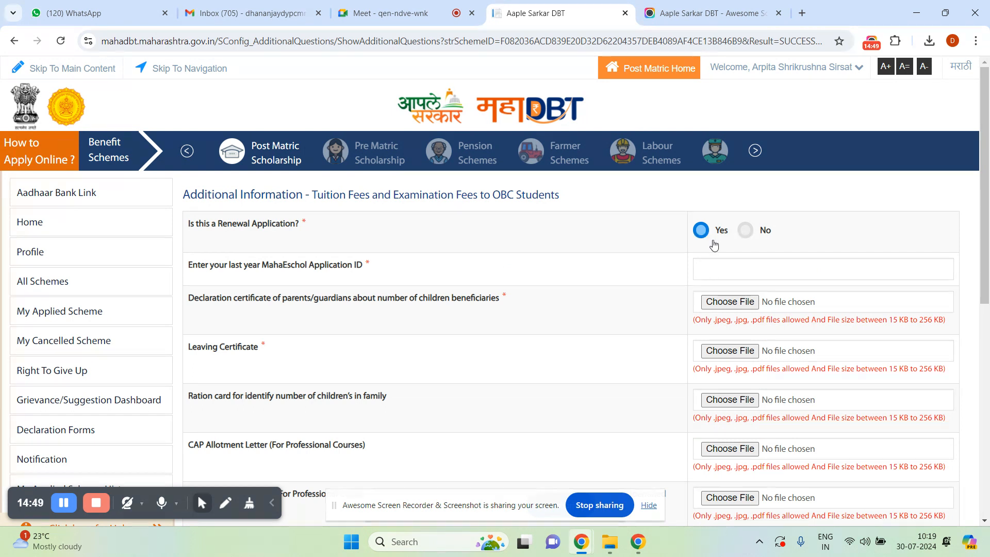
click(740, 272)
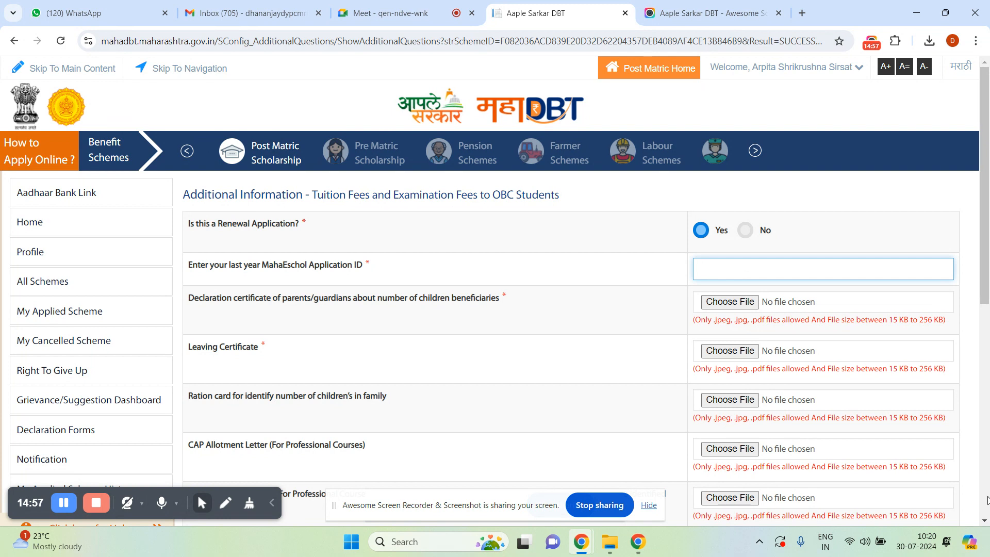
scroll(987, 500, down, 2)
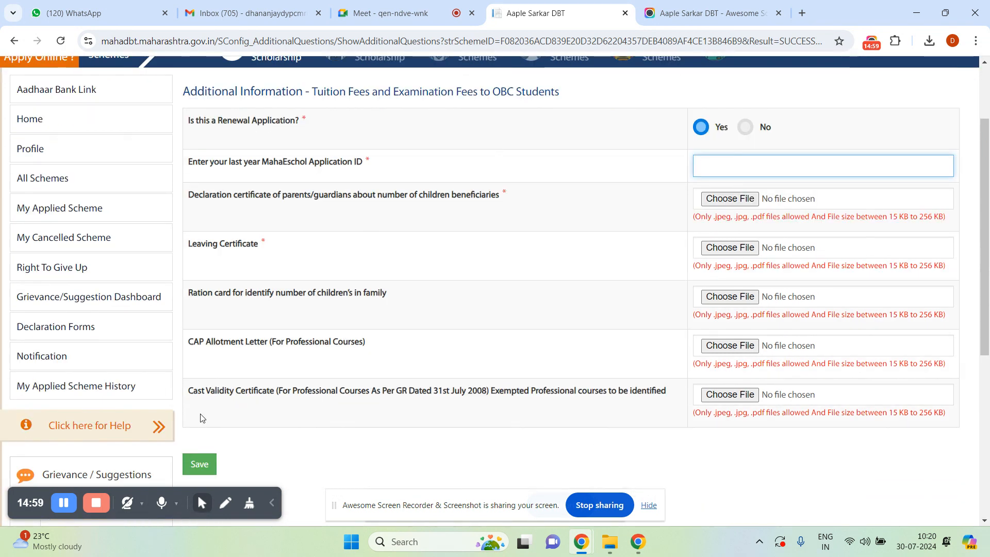
Search My Applied Scheme History for 2023-24 and show the Approved Applications tab.
click(62, 392)
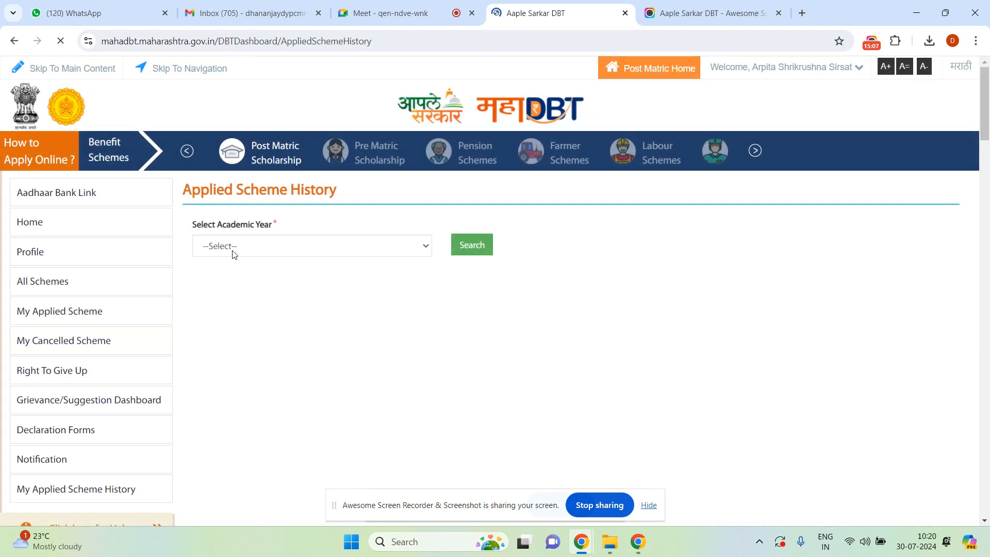
click(233, 253)
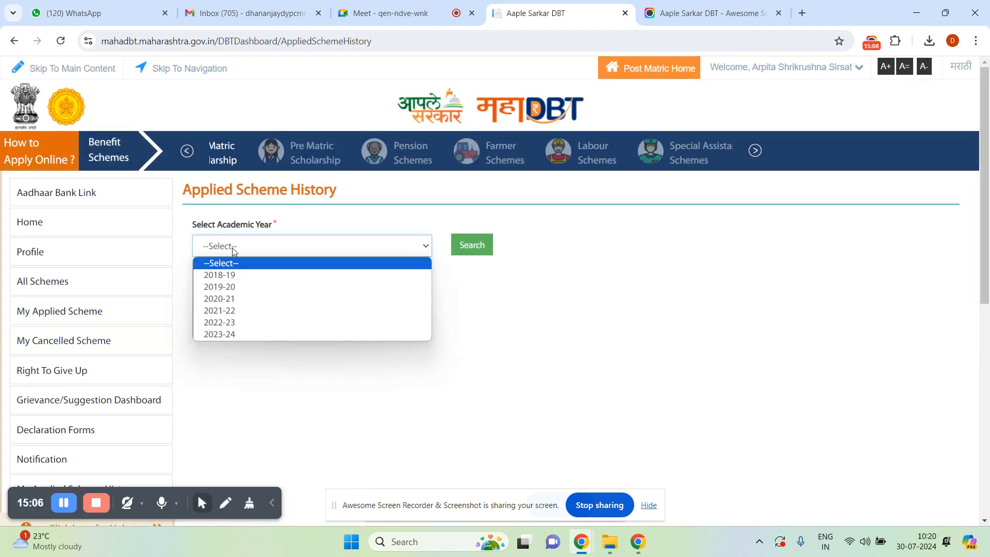
click(227, 335)
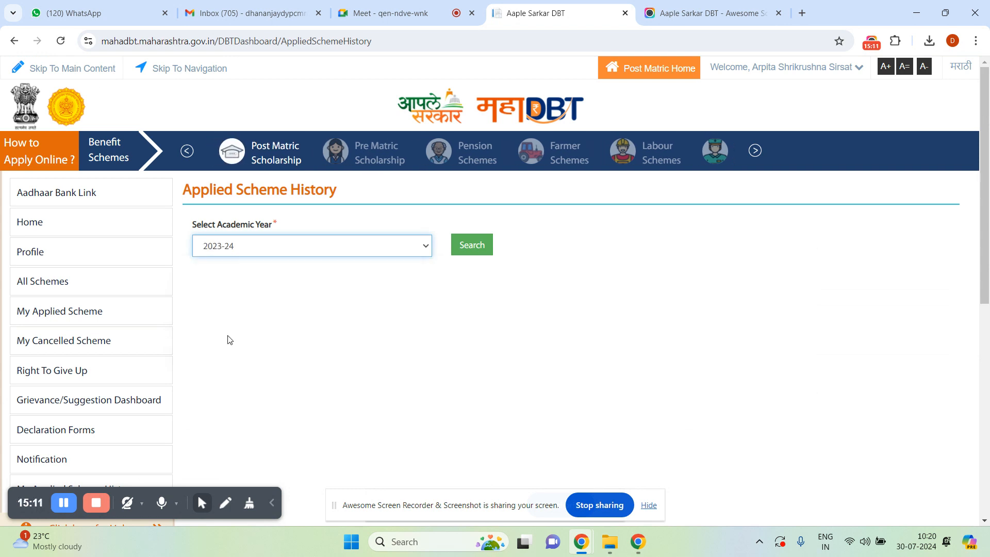
click(470, 254)
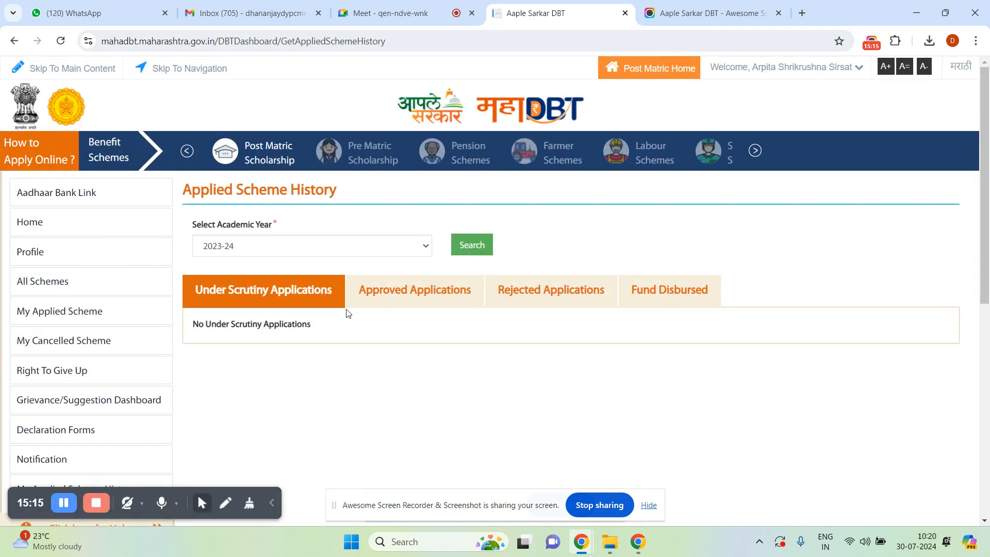
click(406, 292)
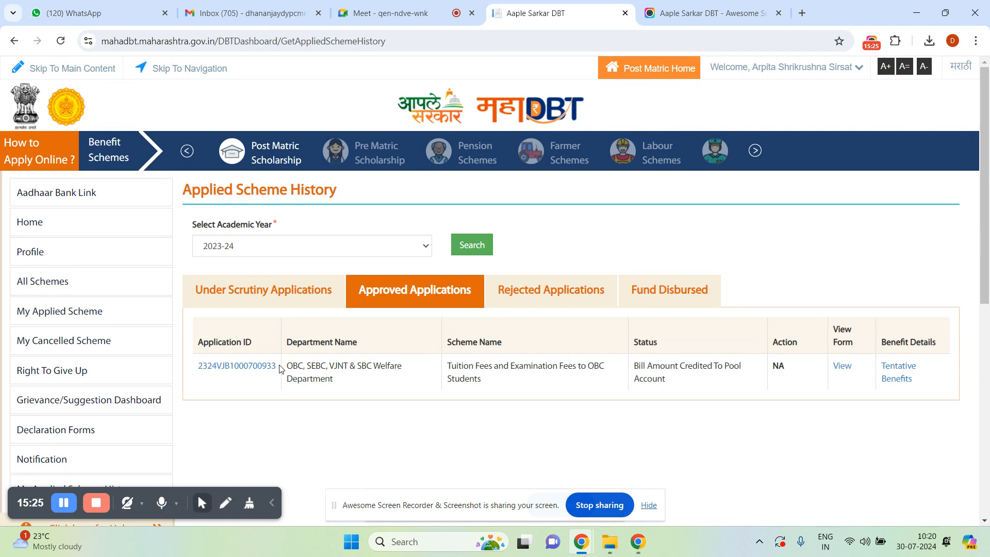
View the approved 2023-24 OBC application's form, with fees 102928.00 and 2720.00, and its uploaded documents.
click(842, 369)
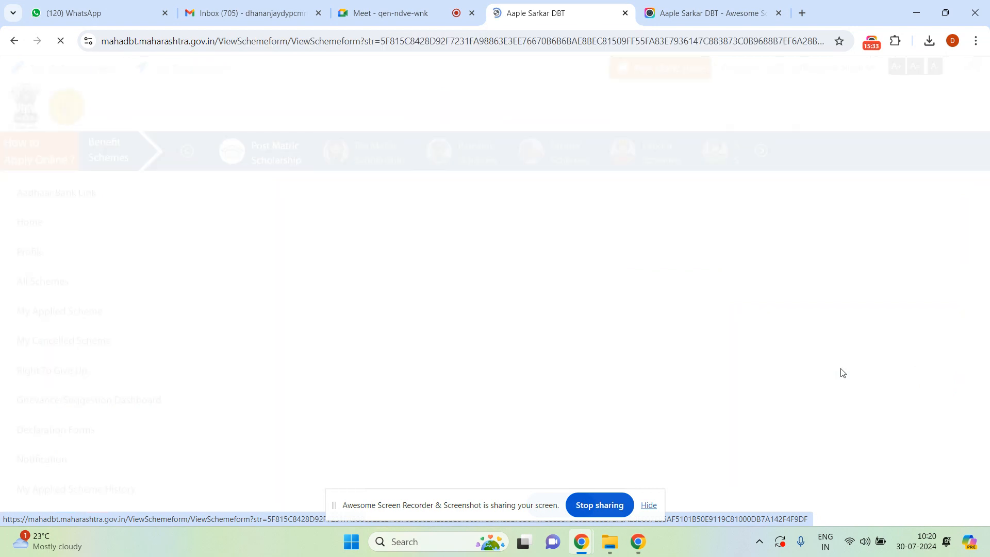
scroll(981, 518, down, 20)
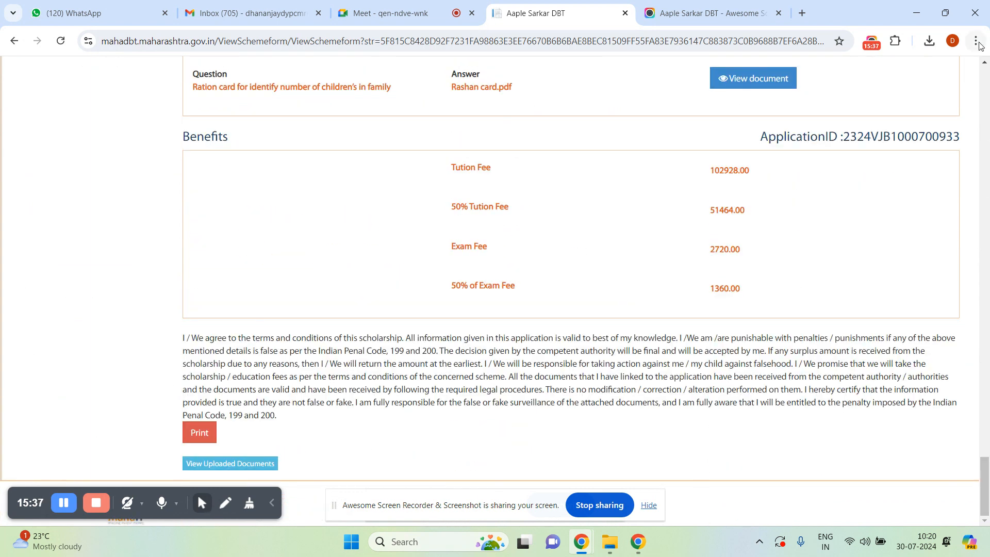
click(984, 62)
scroll(985, 66, up, 6)
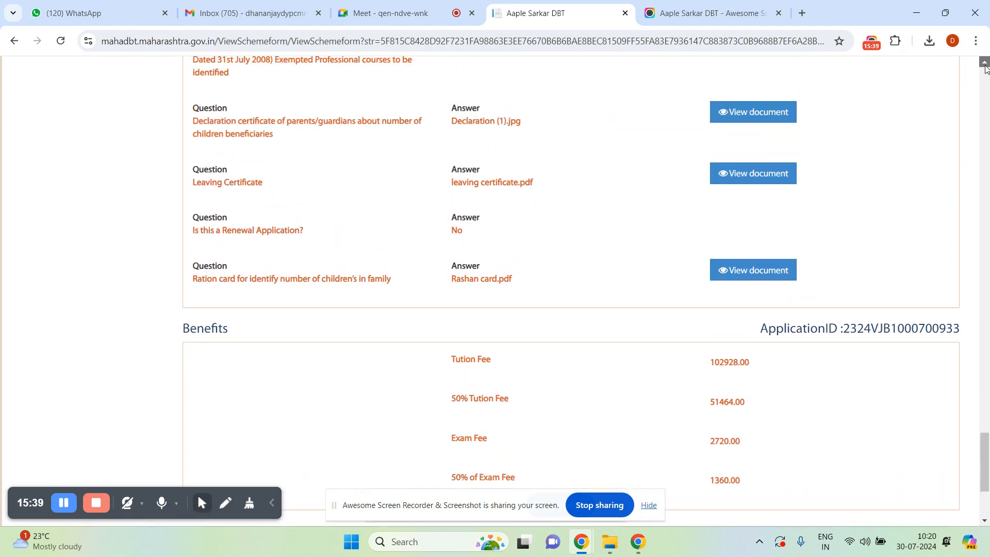
scroll(984, 66, up, 3)
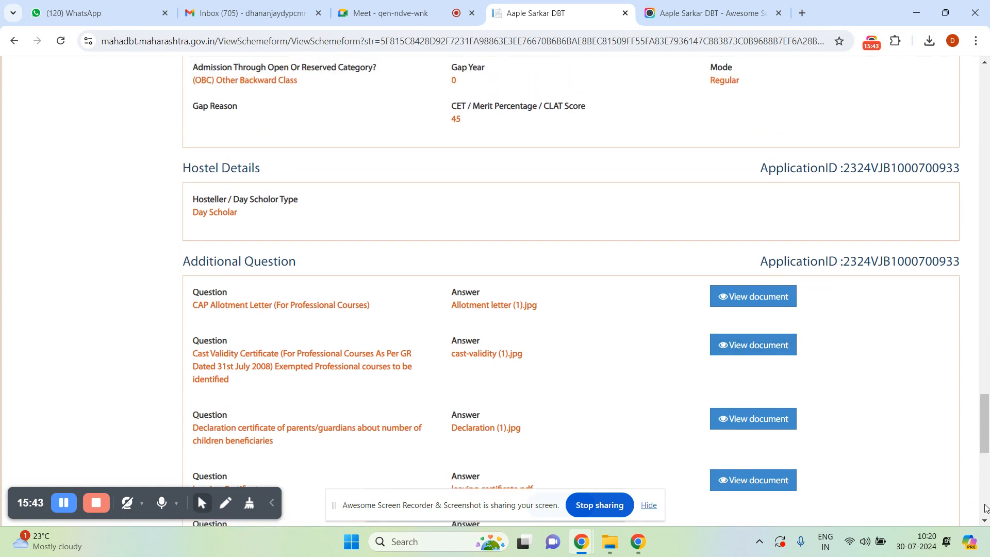
click(986, 521)
scroll(985, 521, down, 8)
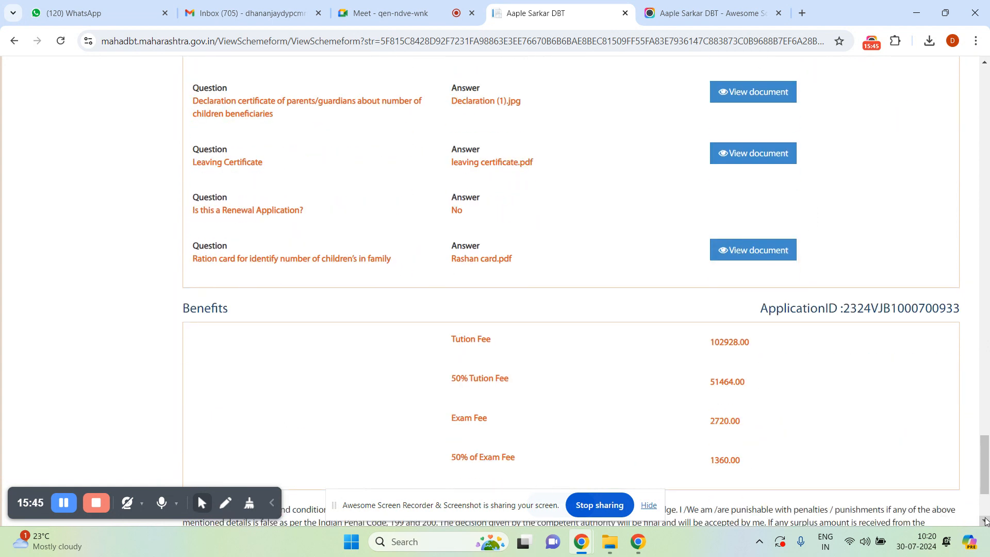
scroll(985, 520, down, 2)
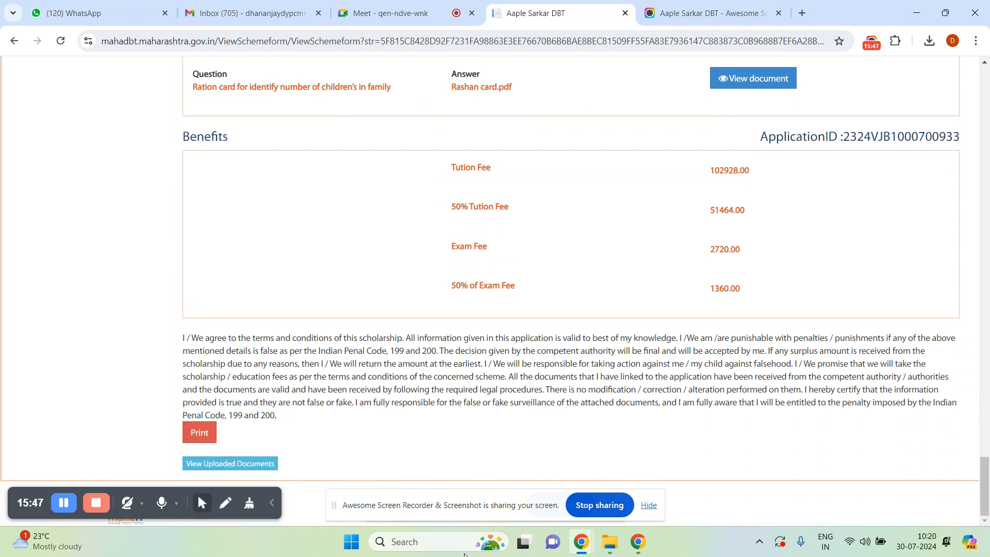
click(212, 466)
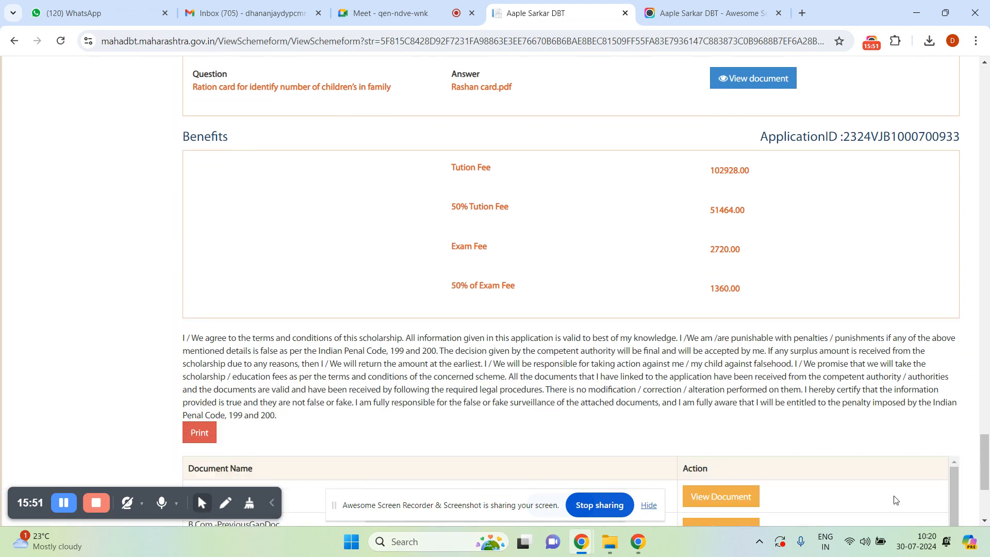
click(985, 522)
click(985, 522)
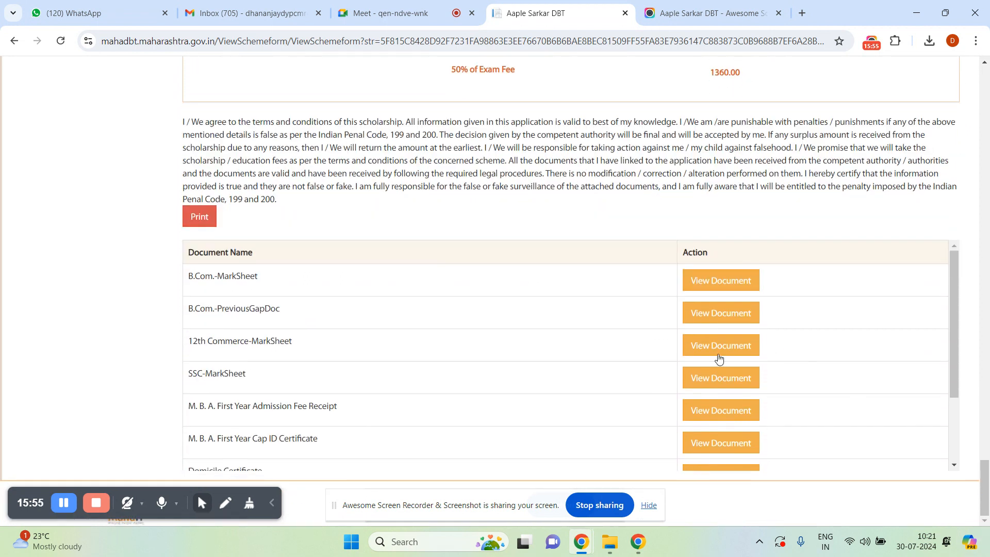
click(708, 446)
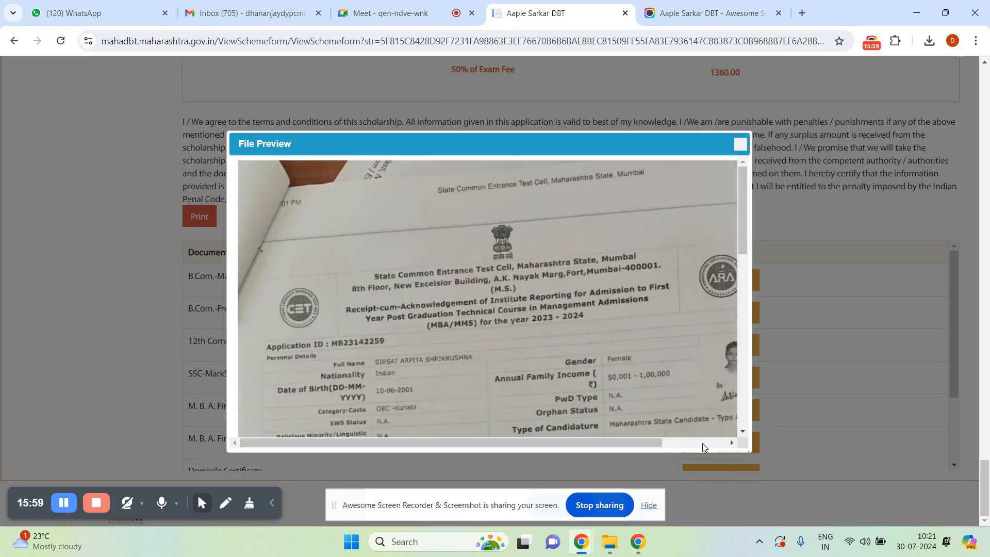
click(739, 146)
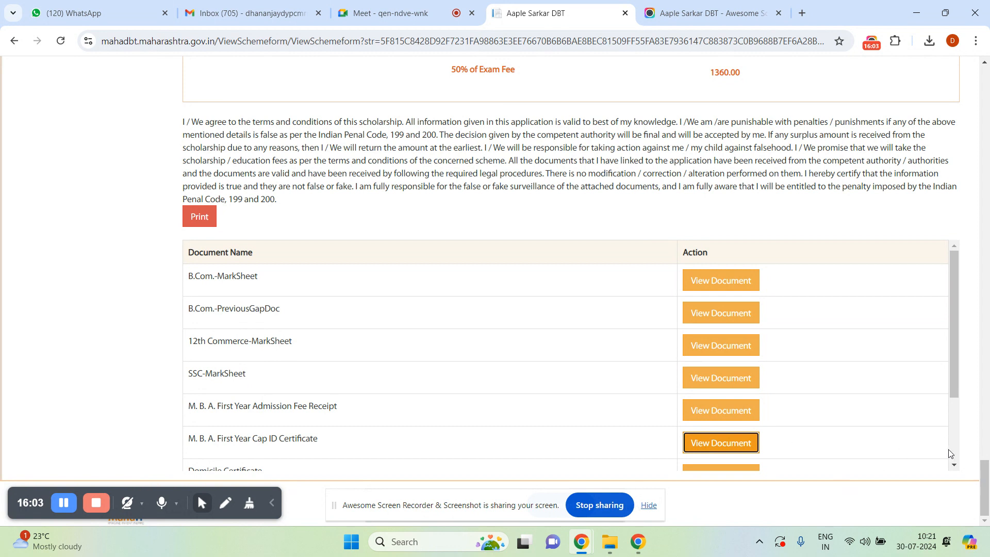
click(985, 63)
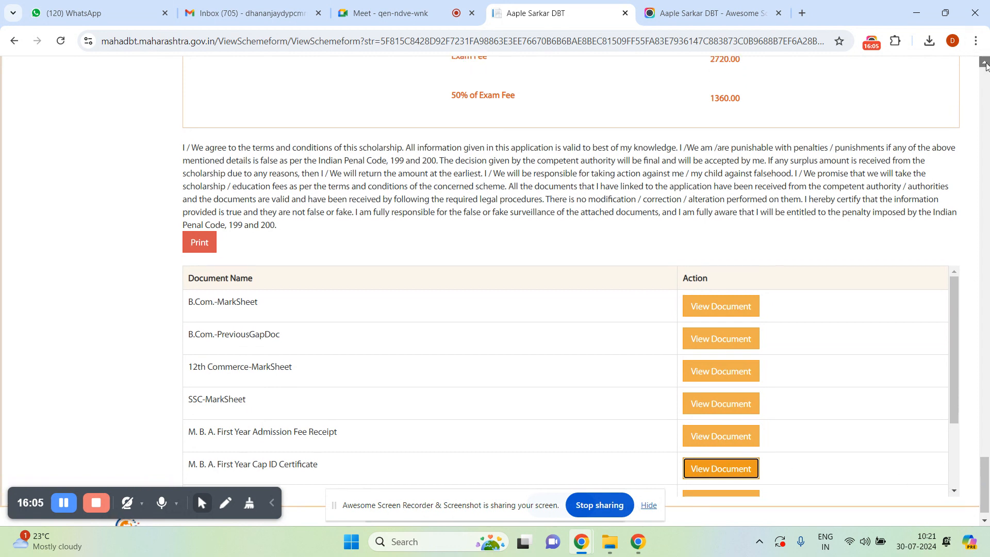
drag(985, 63, 986, 63)
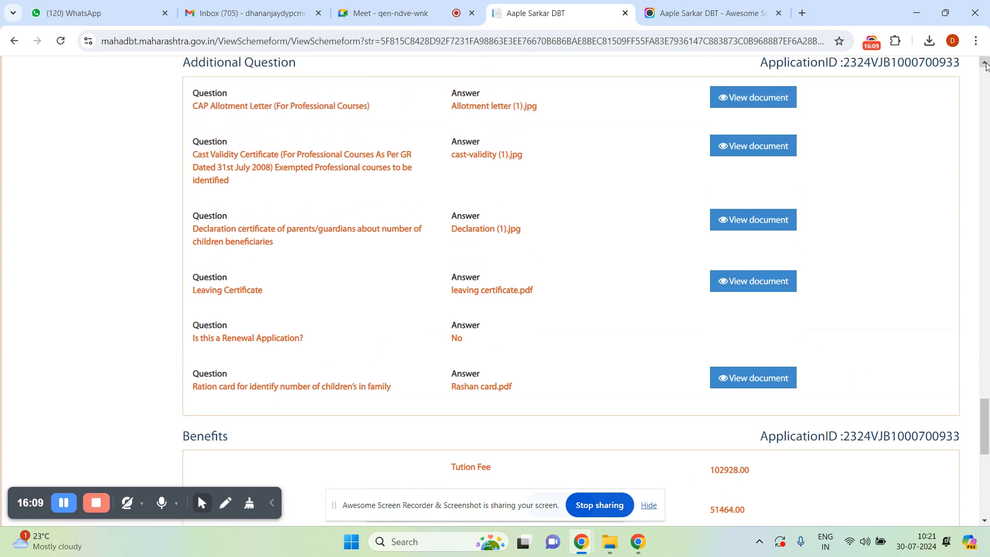
click(745, 146)
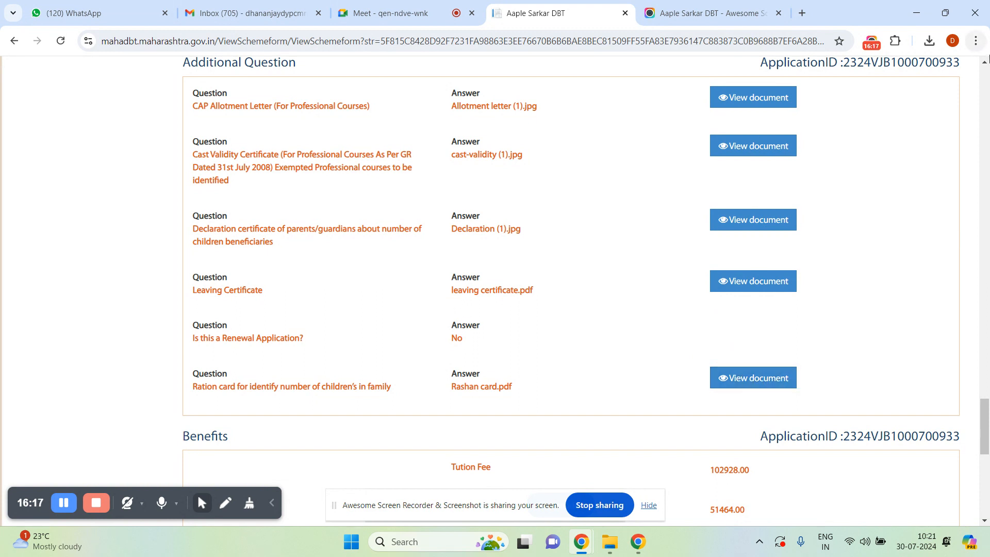
click(984, 61)
drag(985, 62, 986, 66)
Filter All Schemes by the OBC, SEBC, VJNT & SBC Welfare Department and the Tuition Fees and Examination Fees to OBC Students scheme.
click(33, 281)
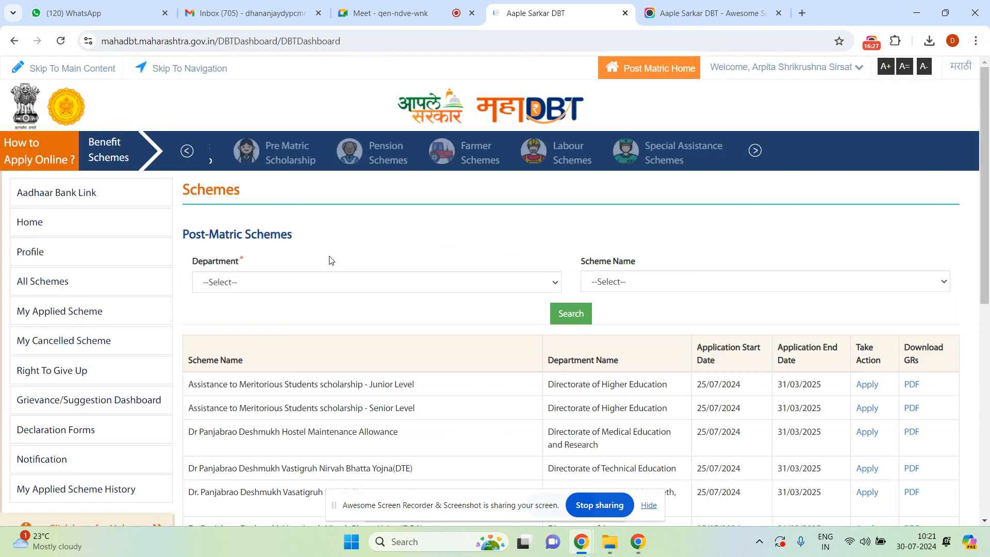
click(309, 284)
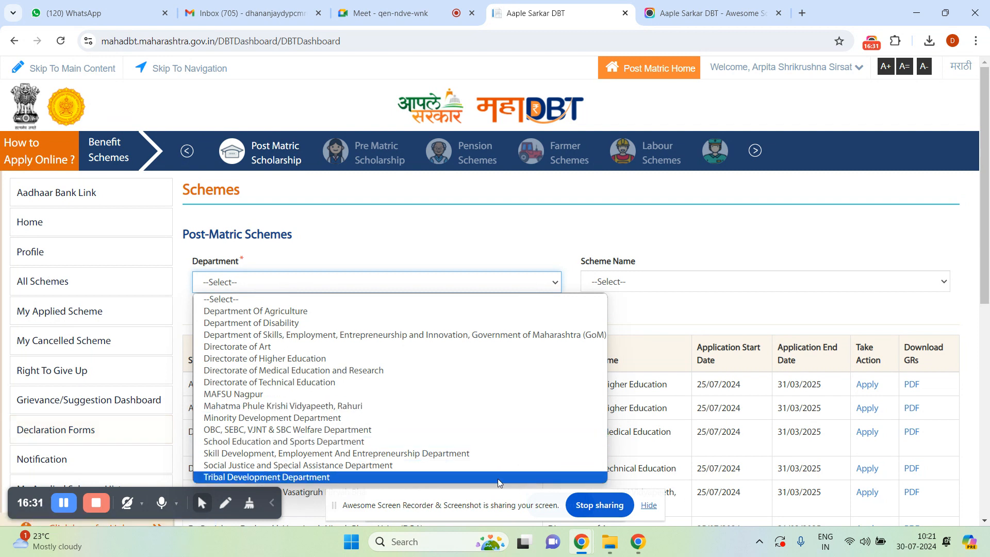
click(369, 442)
click(365, 285)
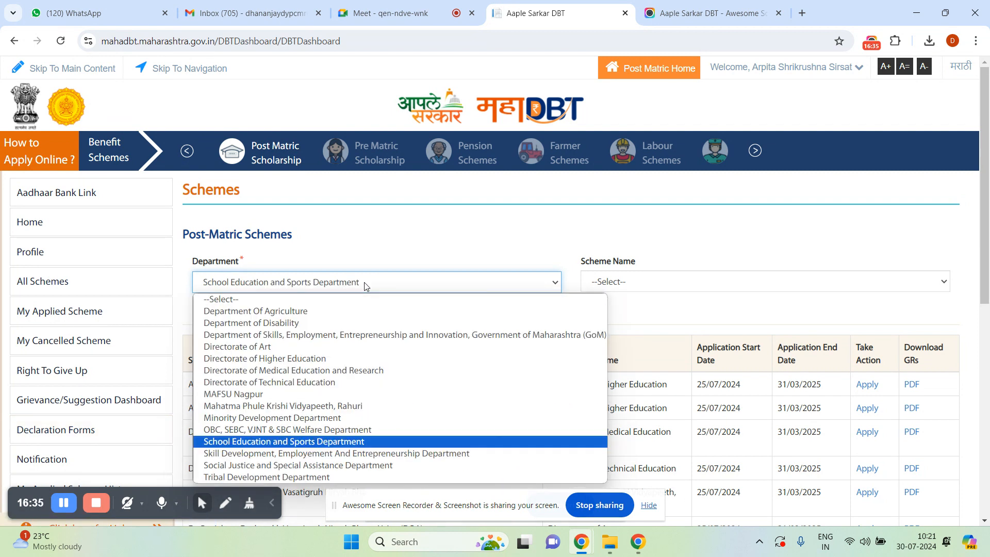
click(361, 430)
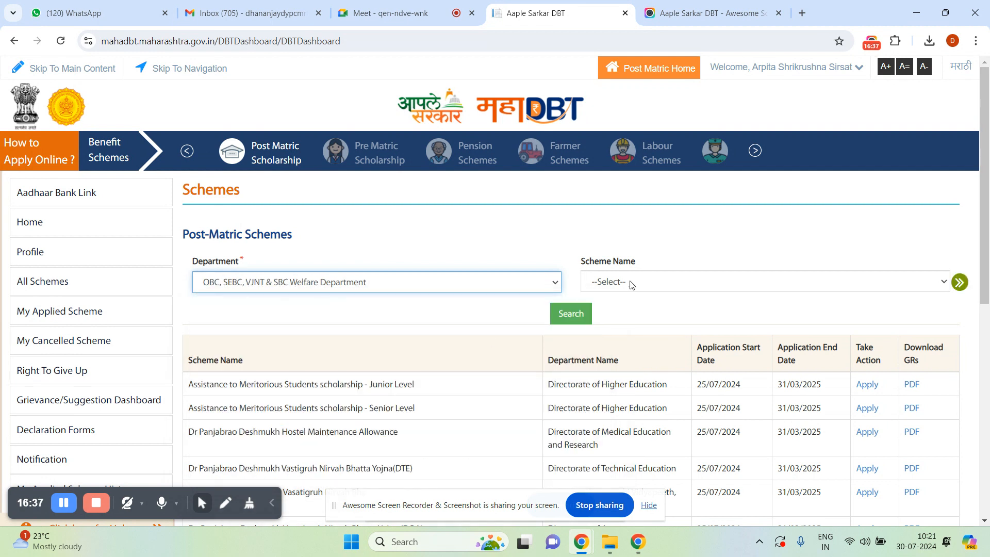
click(631, 284)
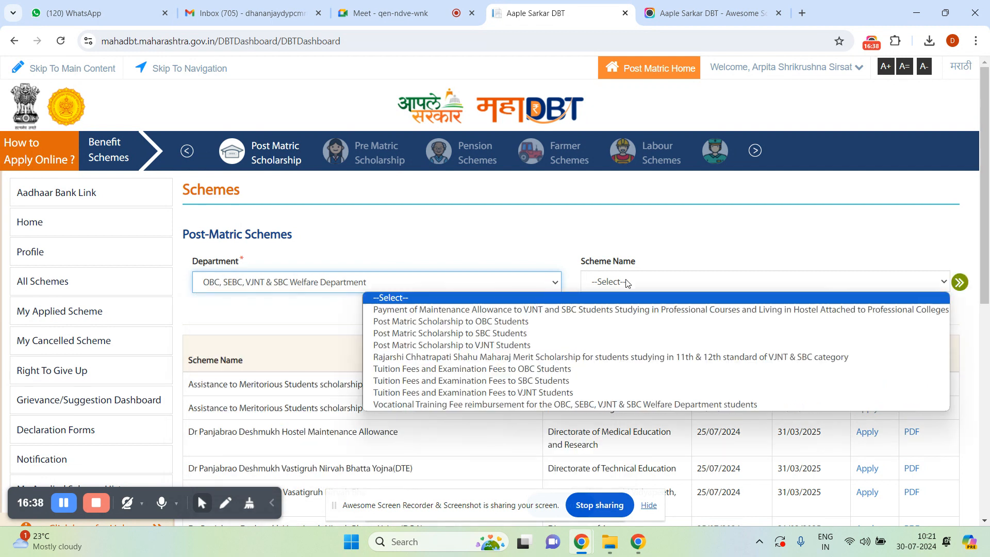
click(539, 370)
click(567, 316)
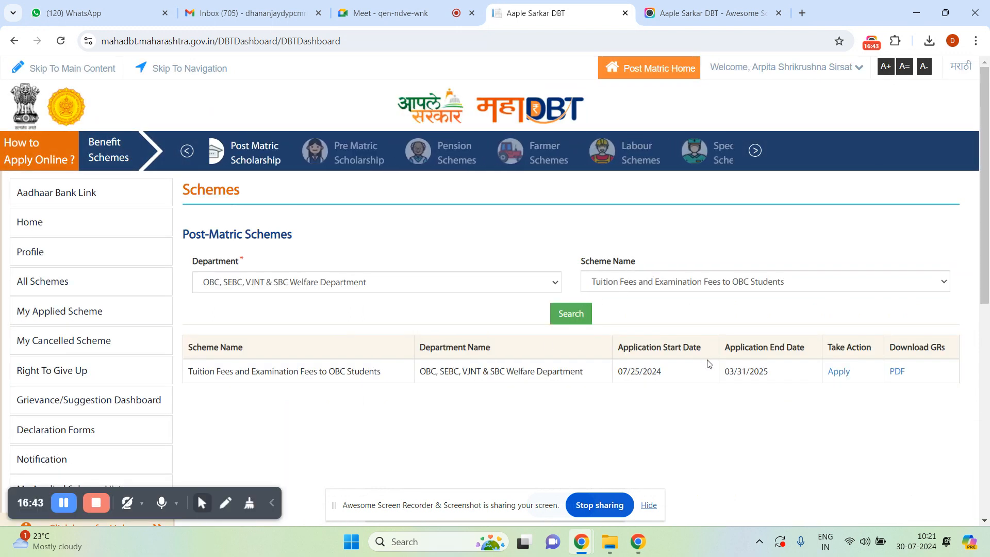
Apply for the scheme as a renewal and enter last year's MahaEschol application ID.
click(839, 376)
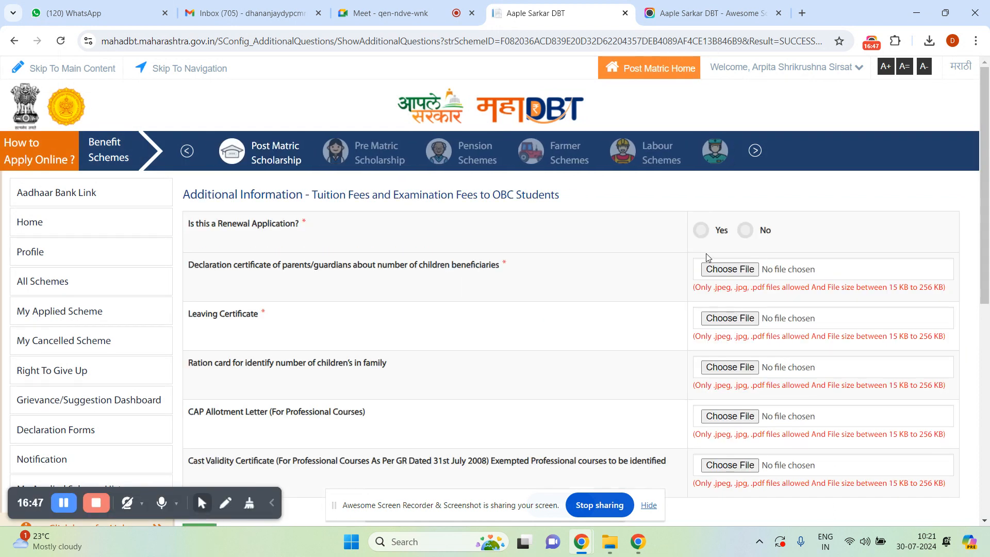
click(700, 231)
click(718, 263)
text(58J5)
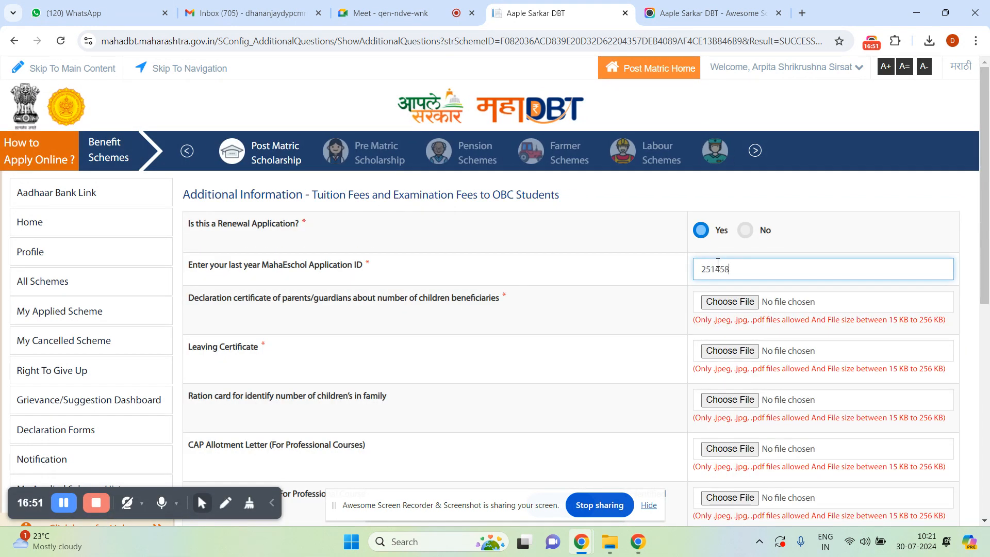
key(BackSpace)
key(BackSpace)
key(BackSpace)
key(BackSpace)
key(BackSpace)
key(BackSpace)
key(BackSpace)
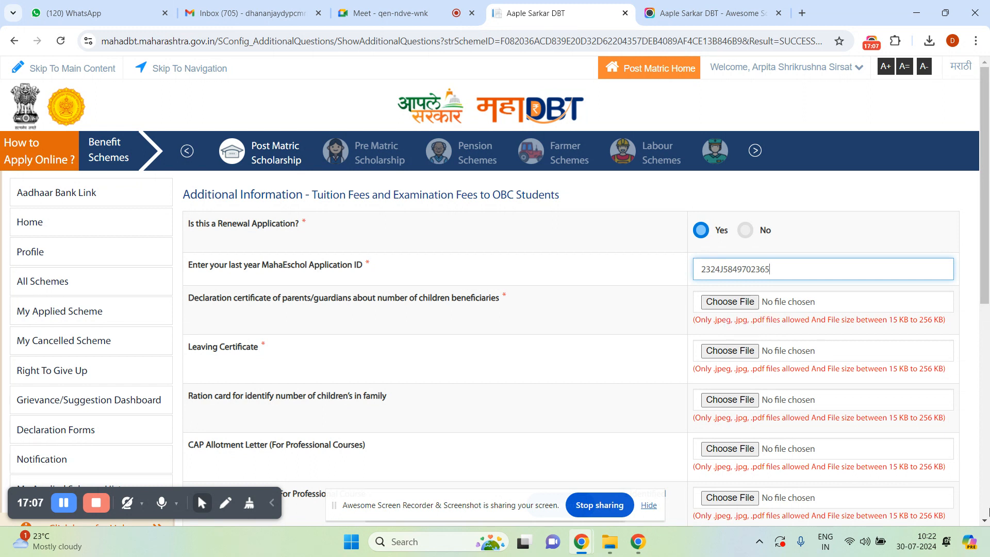
click(985, 521)
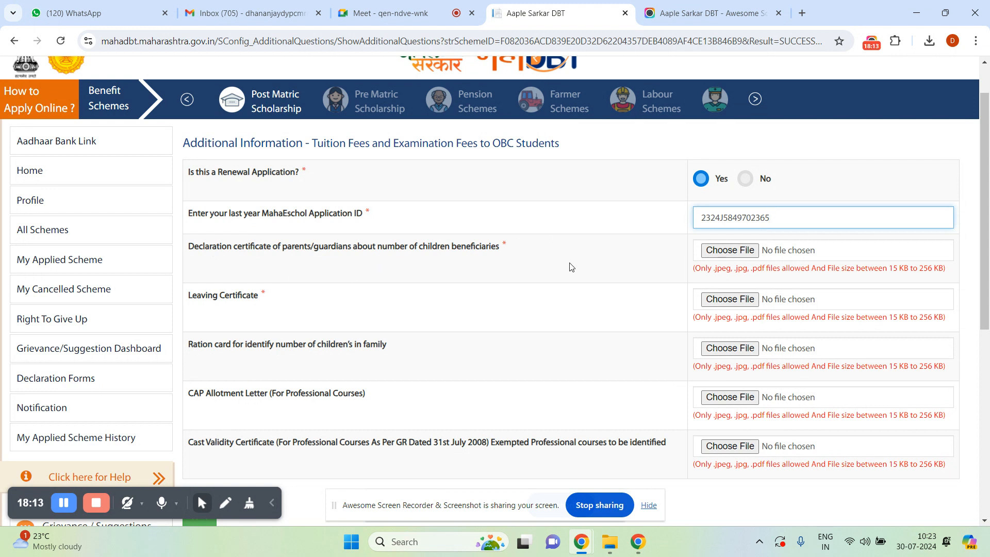
Select the declaration file for the declaration certificate upload.
click(720, 252)
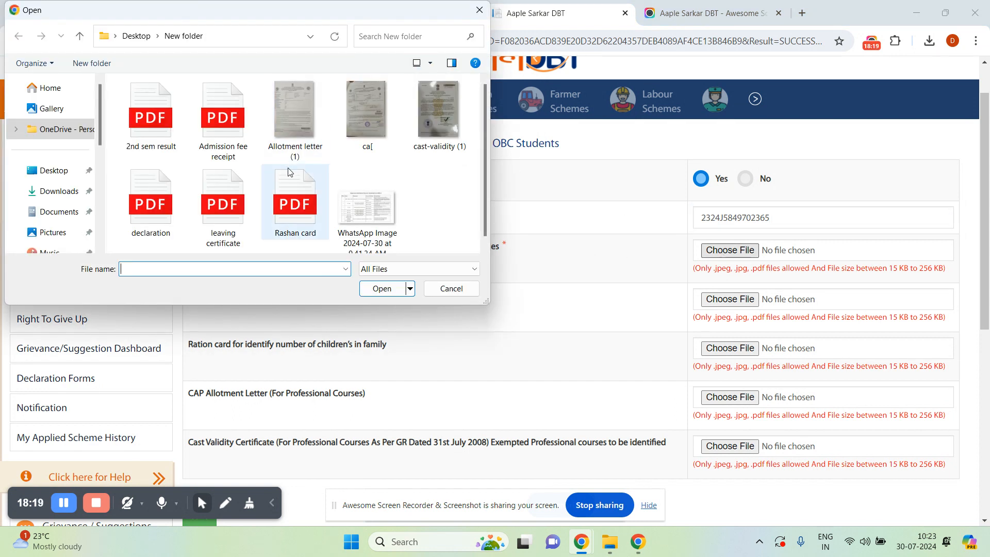
click(170, 194)
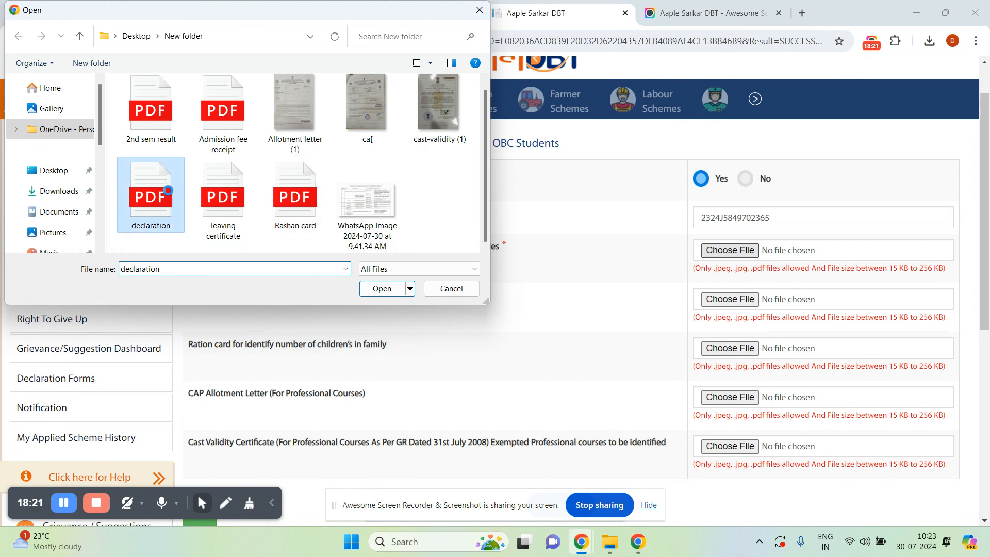
right_click(170, 195)
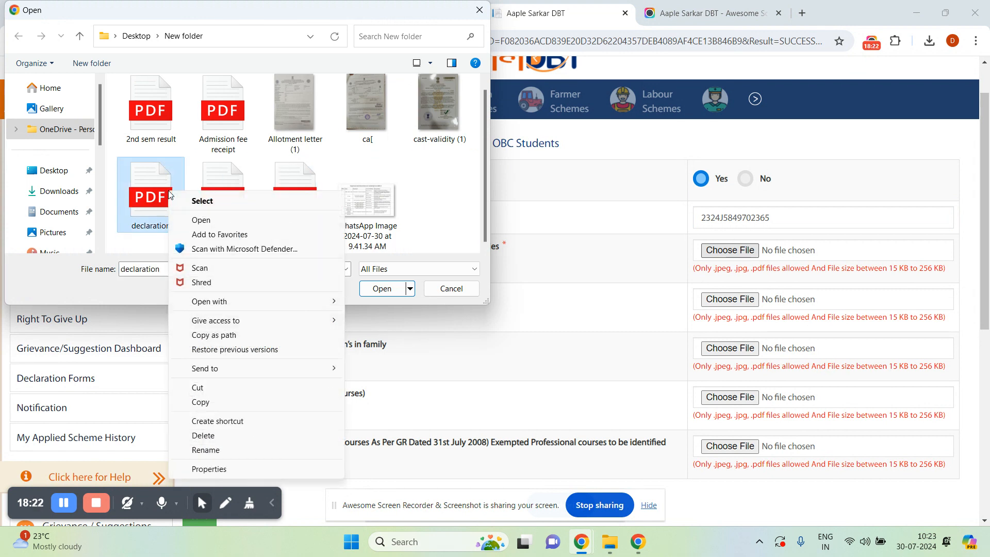
Open declaration.pdf in Edge, read it down to the date and place lines, then close it.
click(204, 221)
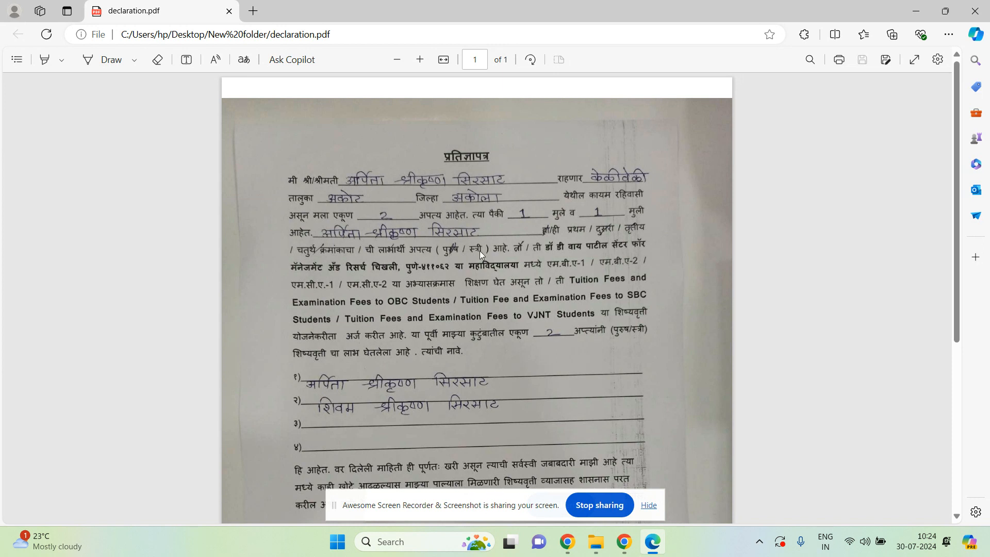
click(957, 516)
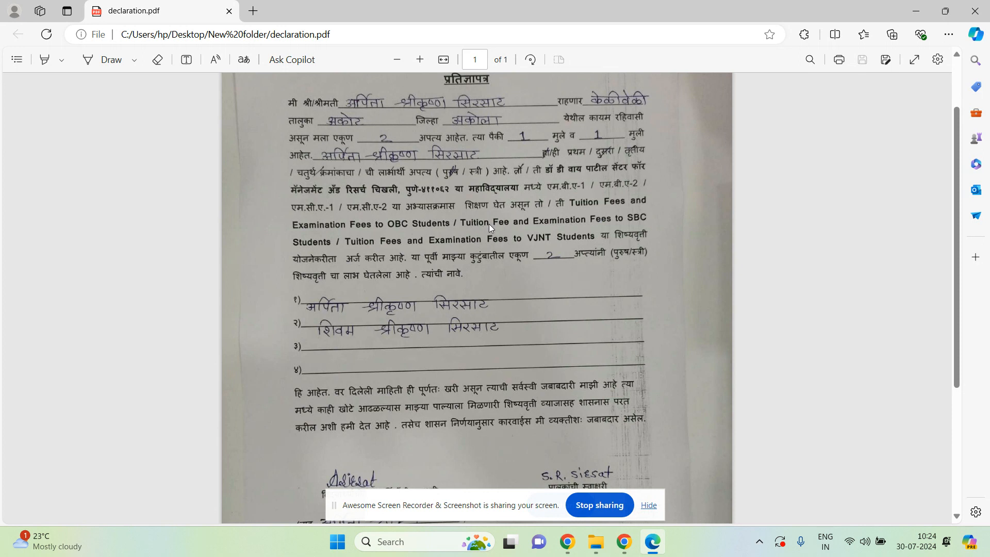
click(958, 516)
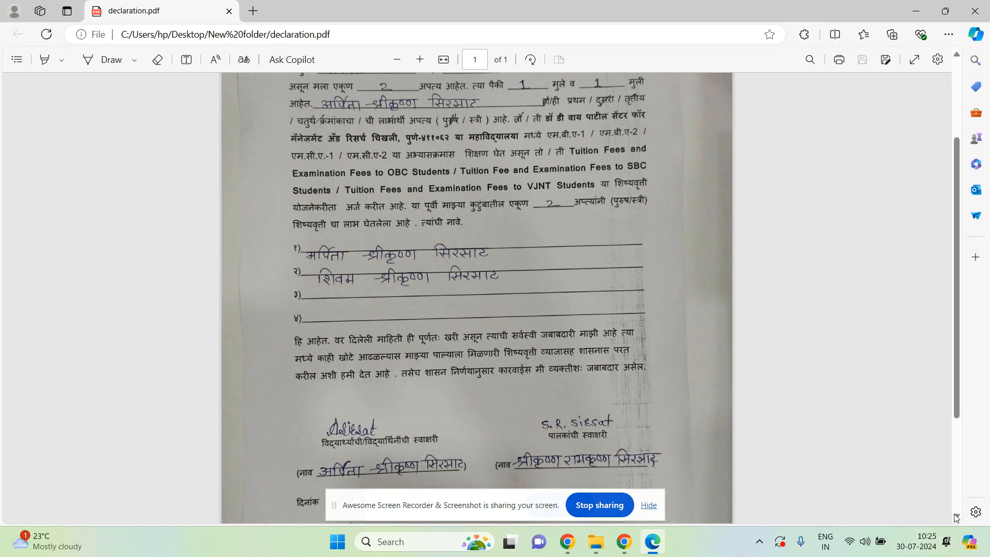
scroll(424, 405, down, 2)
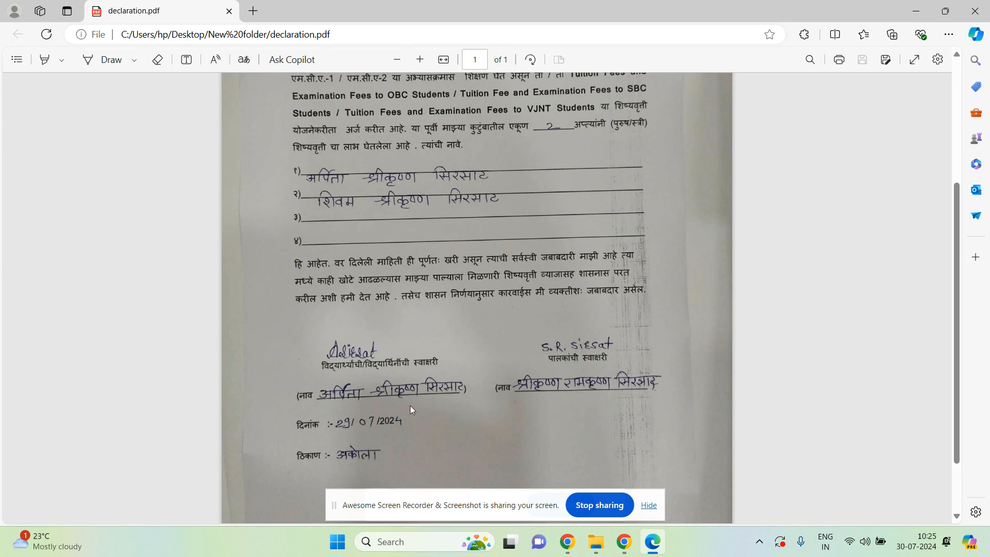
click(978, 12)
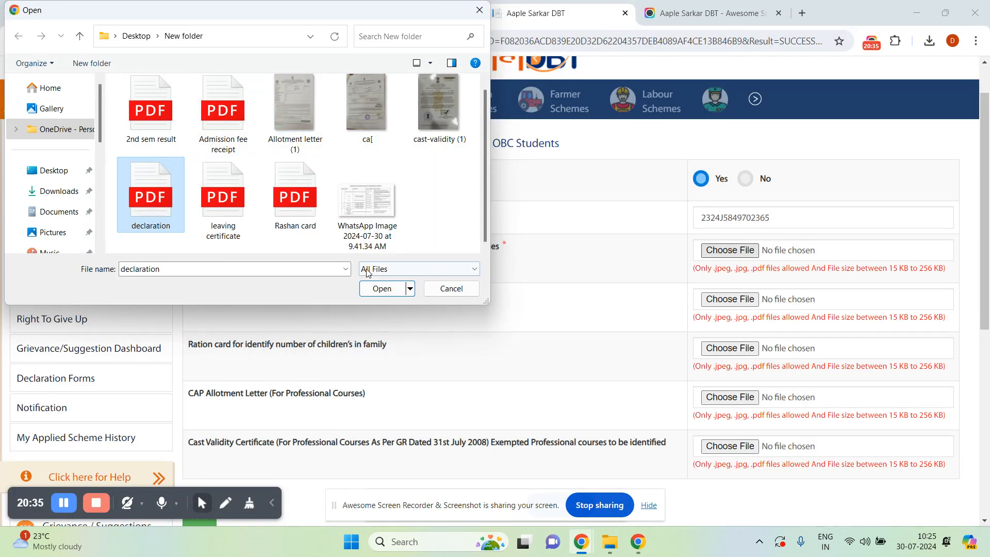
Upload declaration.pdf and leaving certificate.pdf, then select the Rashan card file for the ration card.
click(381, 289)
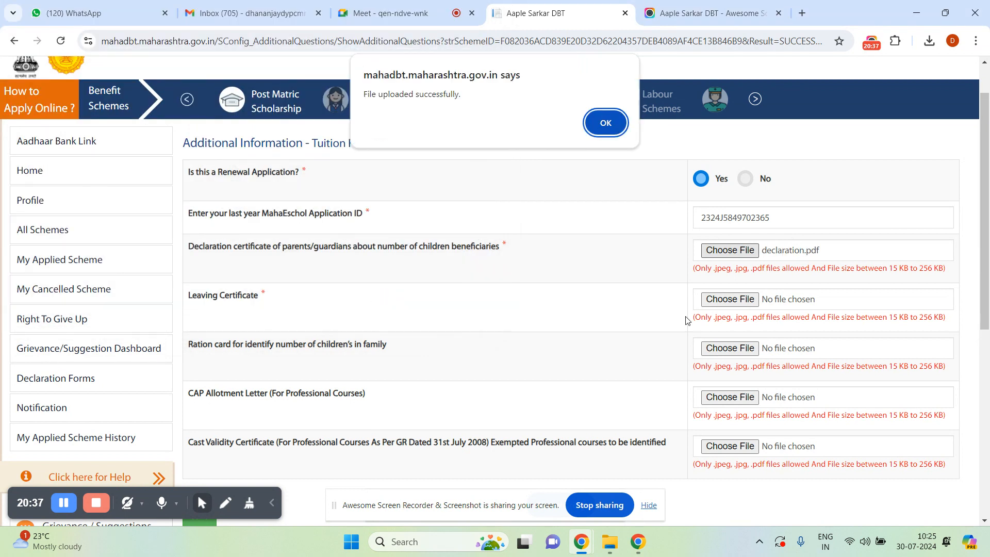
click(598, 119)
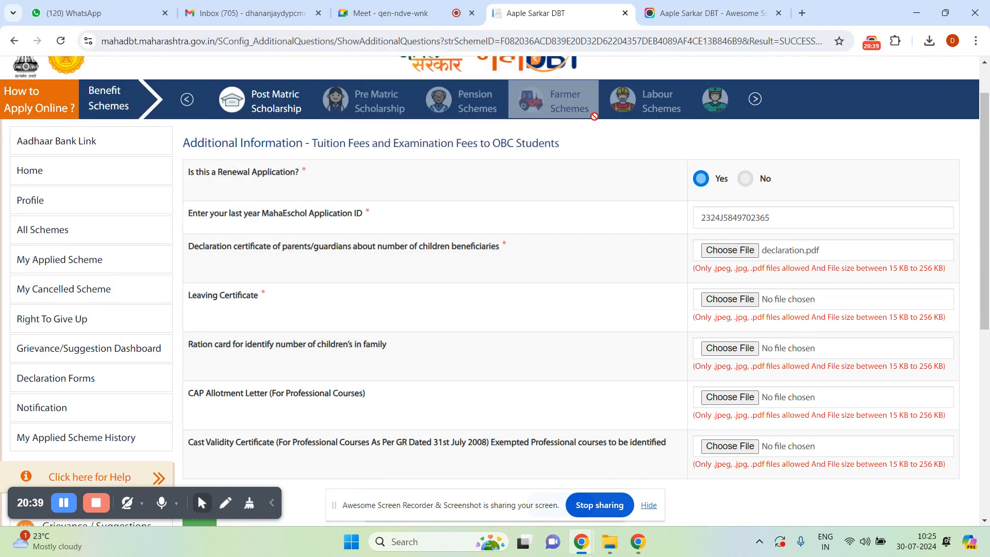
click(718, 304)
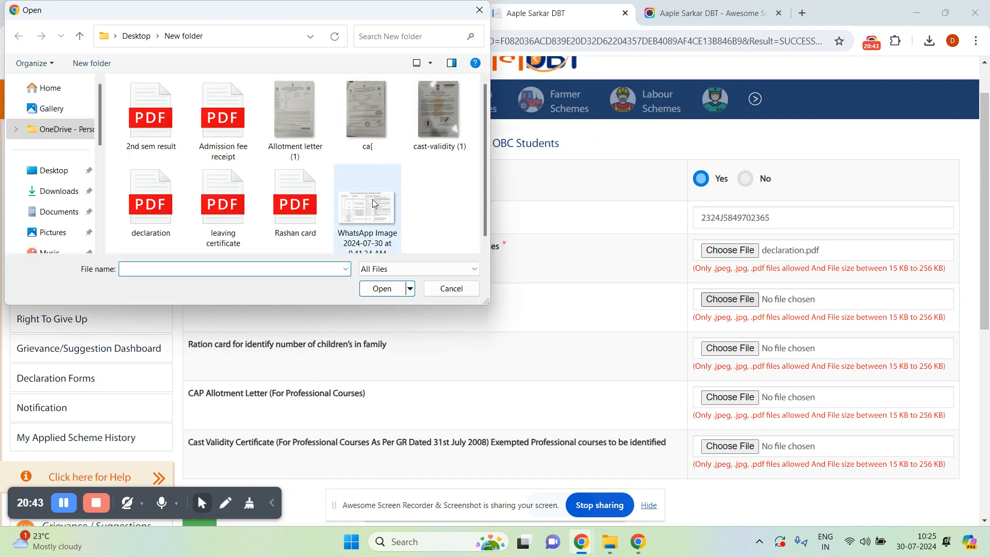
click(233, 182)
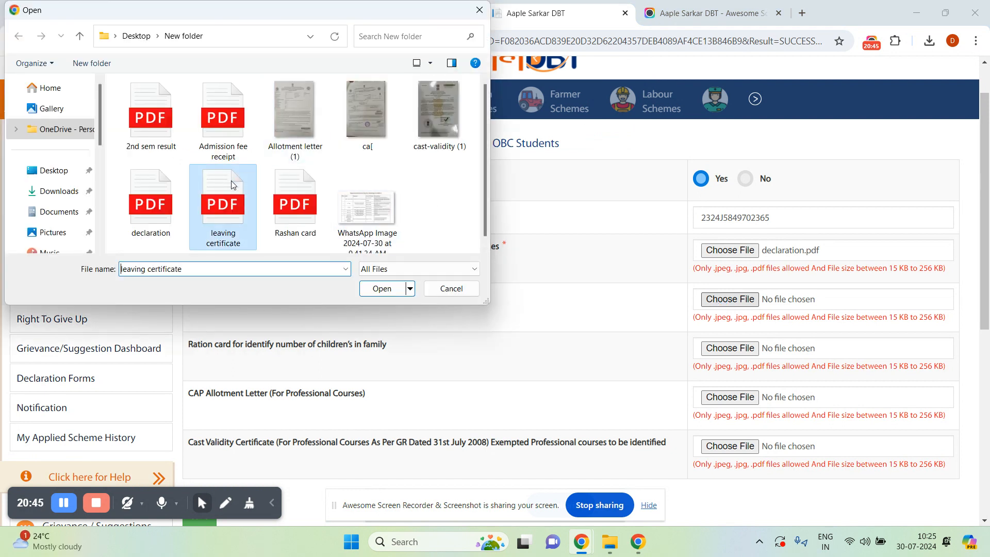
click(382, 288)
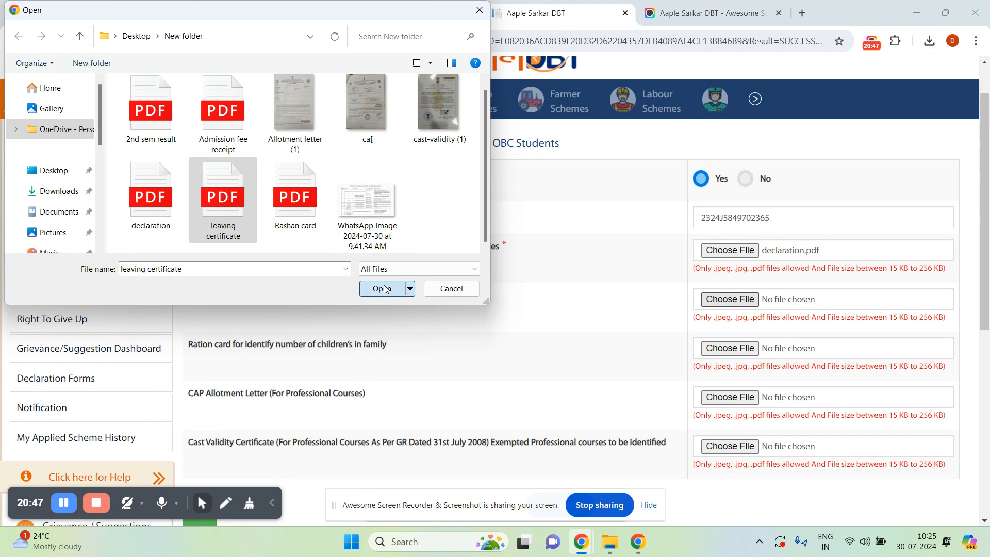
click(610, 122)
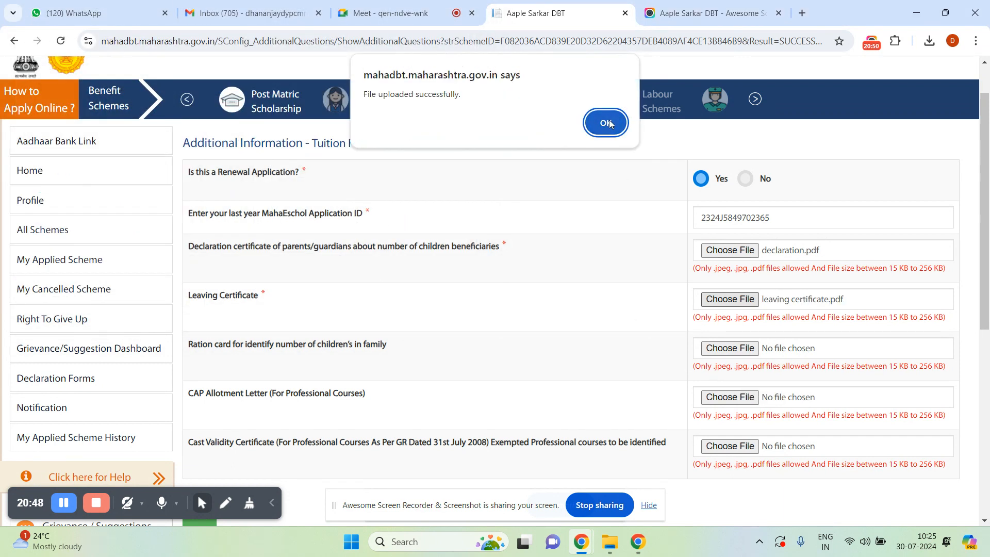
click(723, 349)
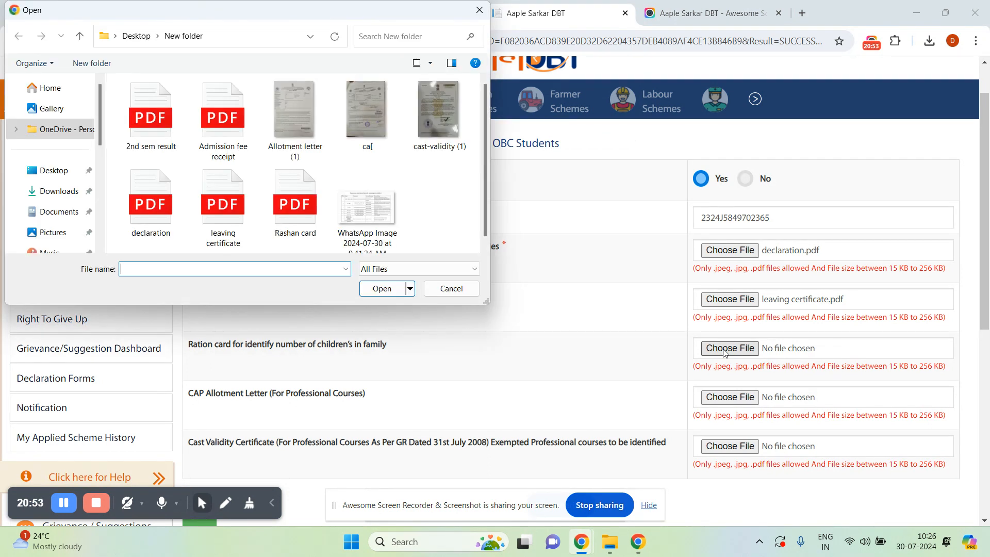
click(306, 188)
Preview Rashan card.pdf in Edge, close it, and upload it to the ration card field.
right_click(306, 185)
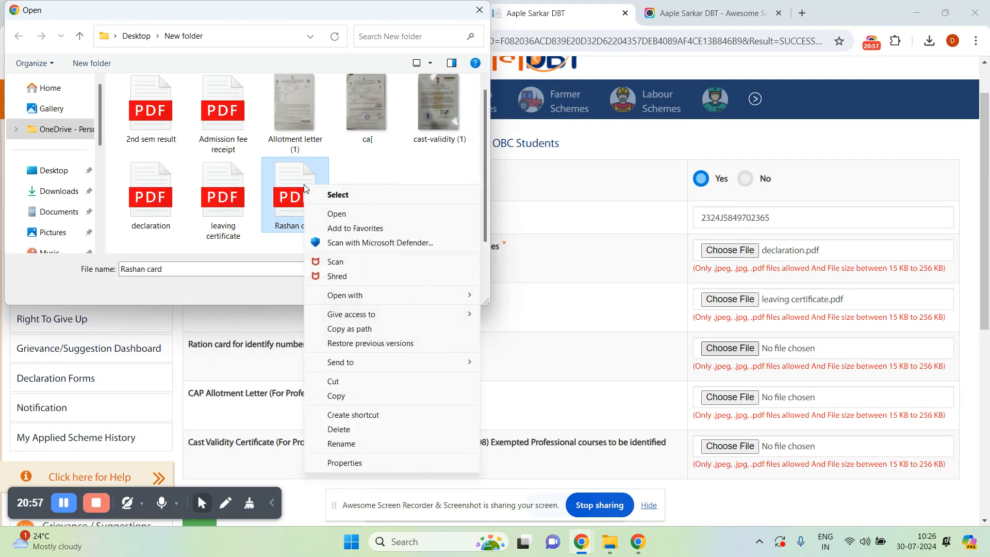
click(340, 213)
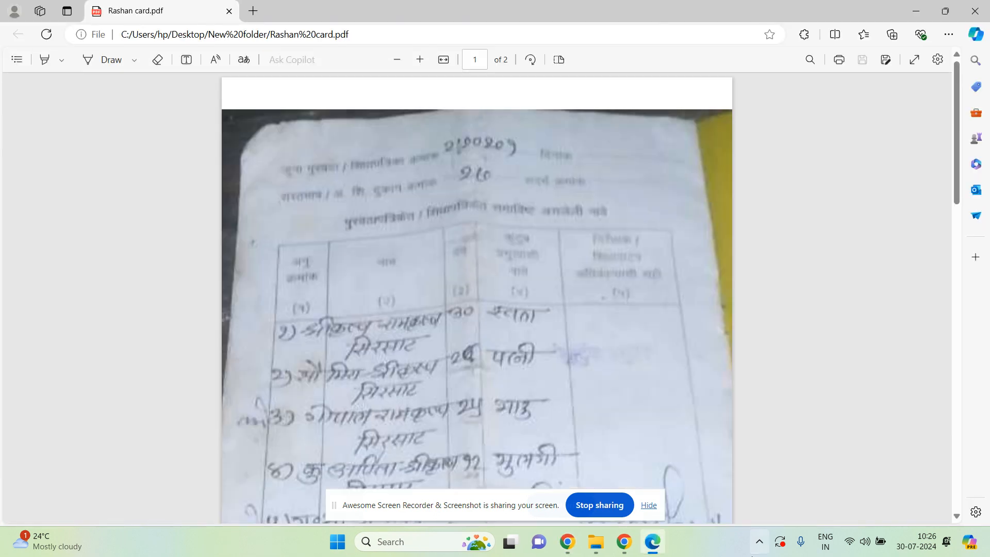
drag(957, 518, 957, 519)
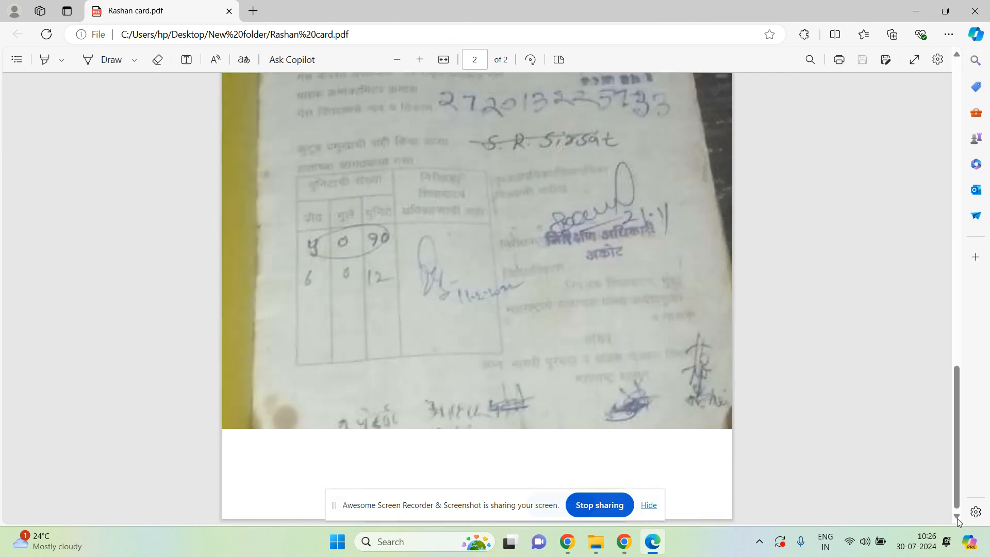
click(978, 8)
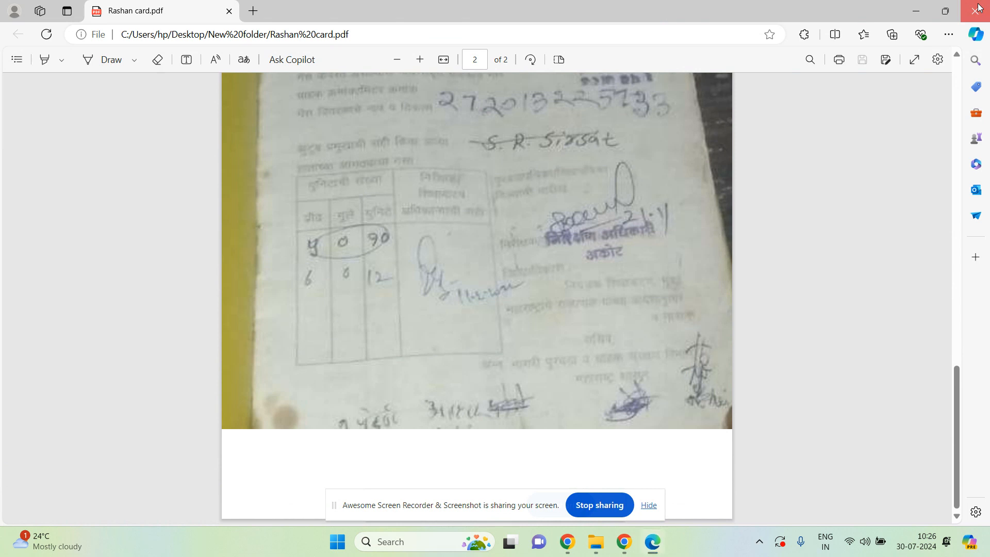
click(381, 289)
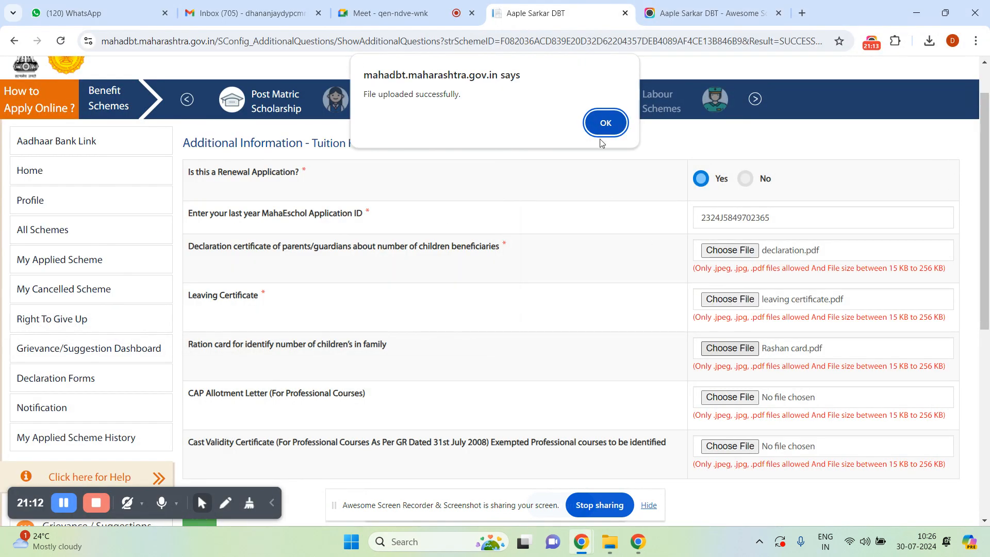
Confirm the ration card upload and open Allotment letter (1) from the CAP Allotment Letter picker in Photos.
click(602, 125)
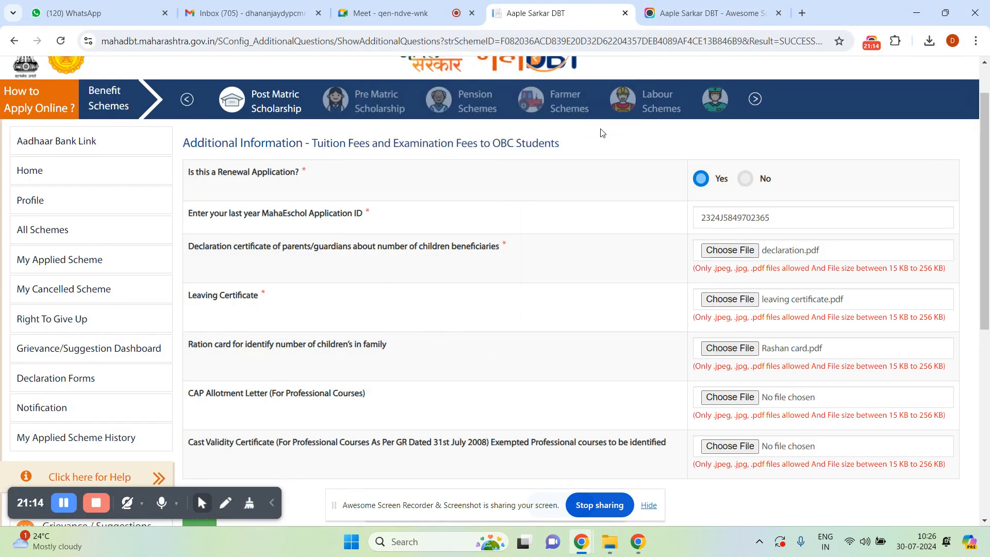
click(721, 402)
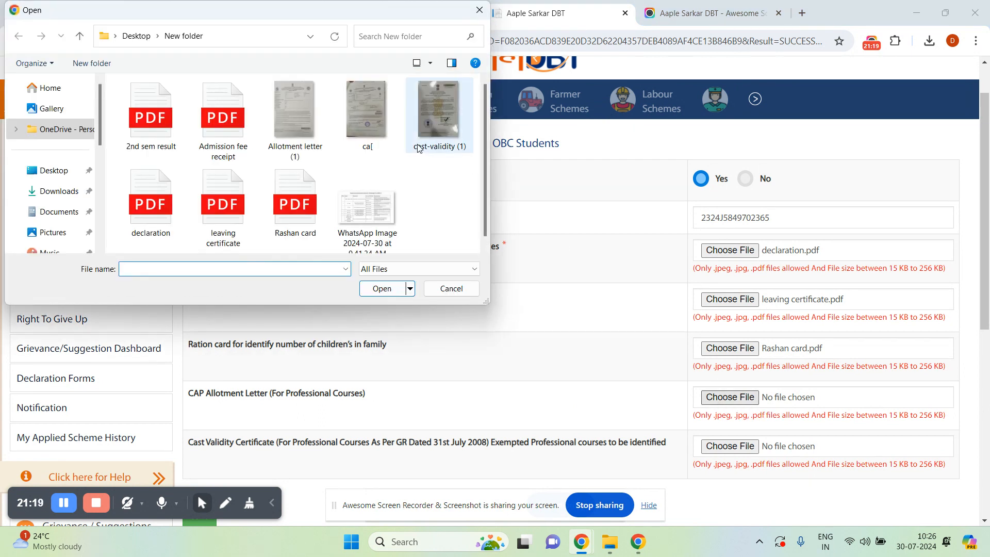
click(305, 124)
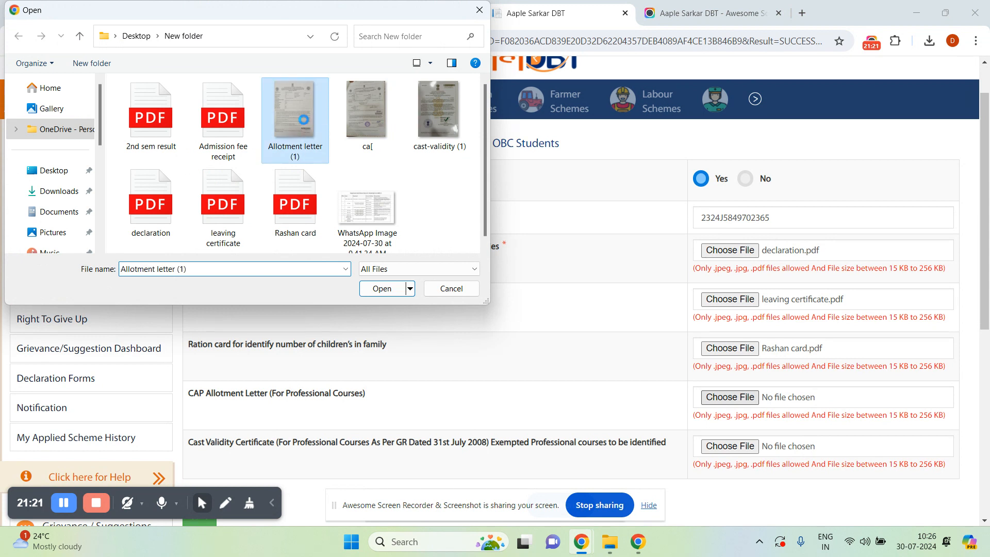
right_click(304, 124)
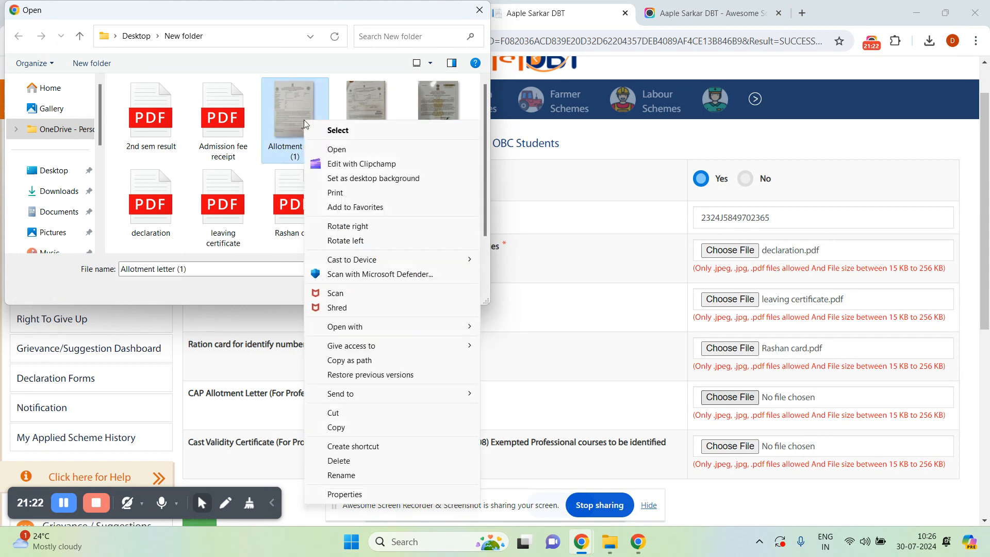
click(404, 96)
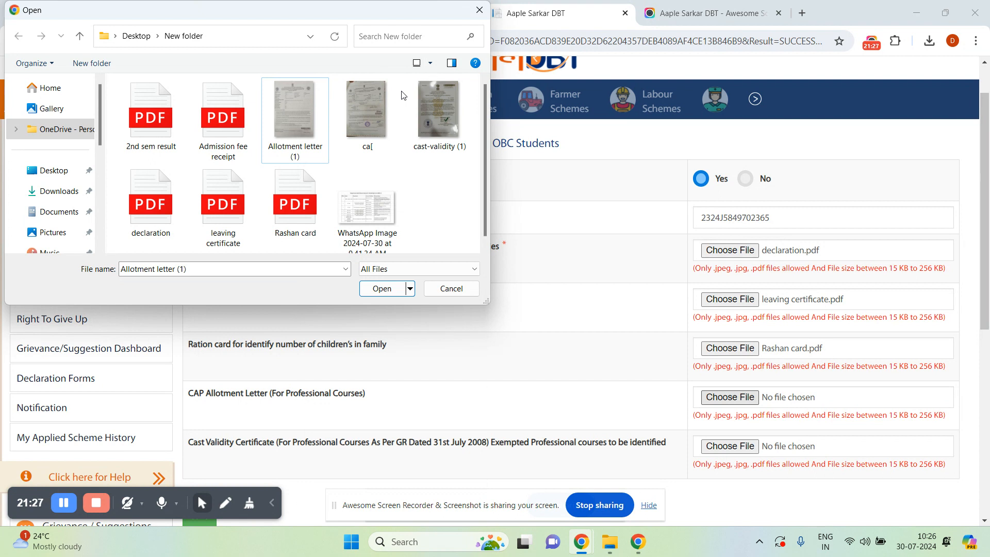
click(297, 103)
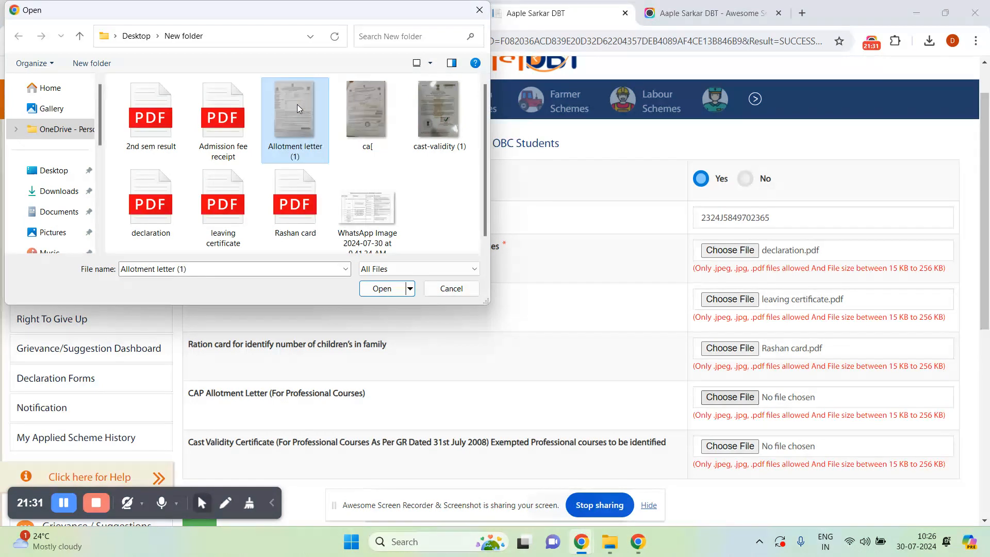
right_click(297, 104)
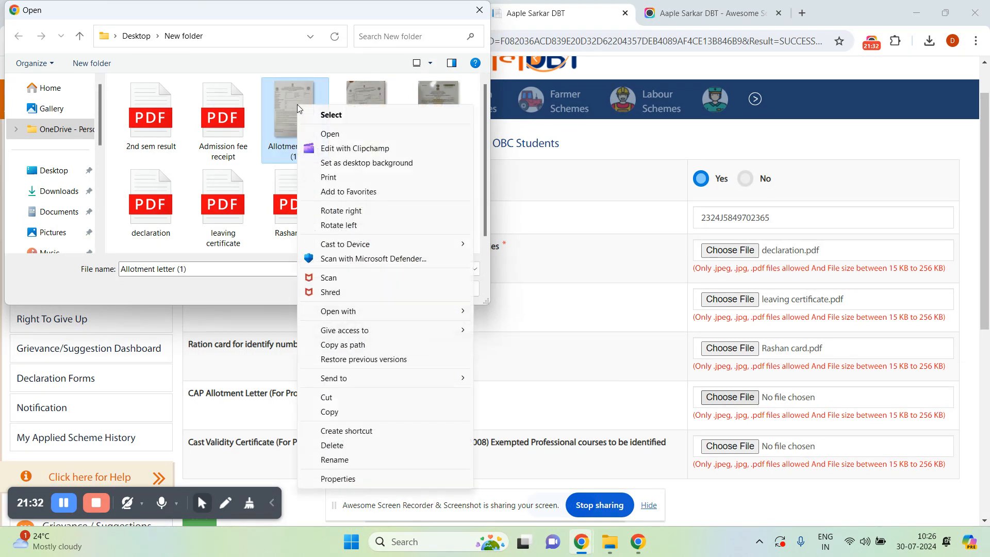
click(336, 135)
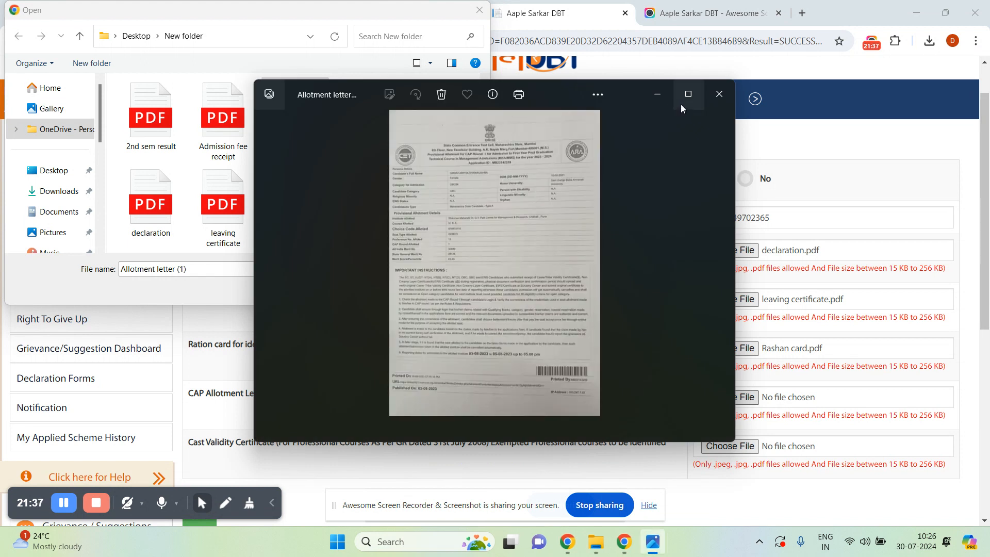
View Allotment letter (1) maximized in Photos, then close the preview.
click(688, 96)
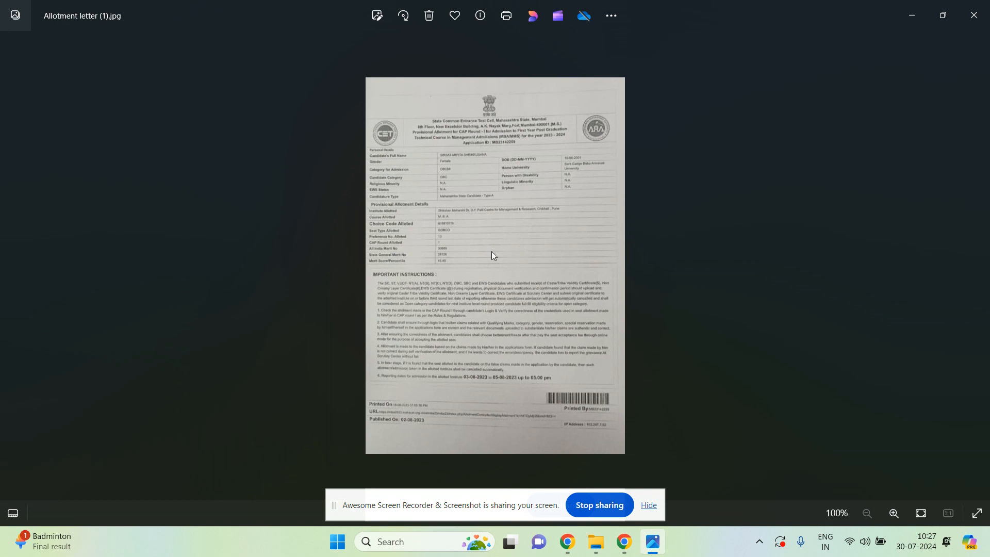
click(971, 27)
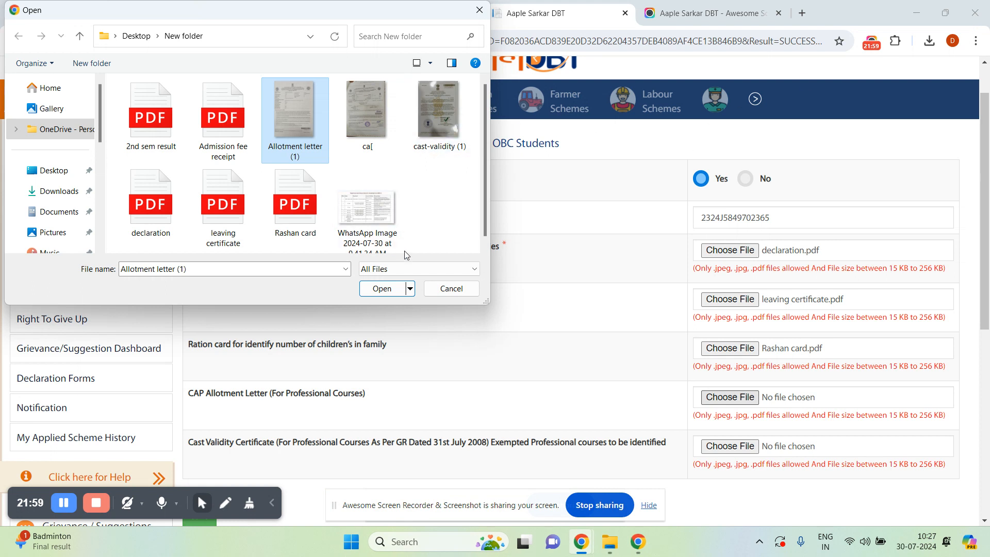
Upload Allotment letter (1).jpg as the CAP Allotment Letter and confirm the success message.
click(359, 119)
right_click(360, 119)
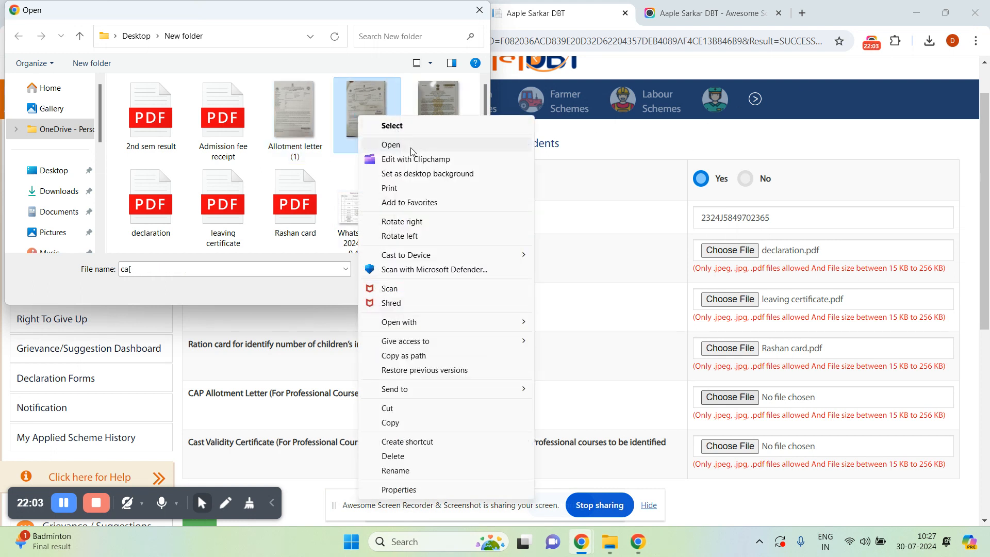
click(303, 103)
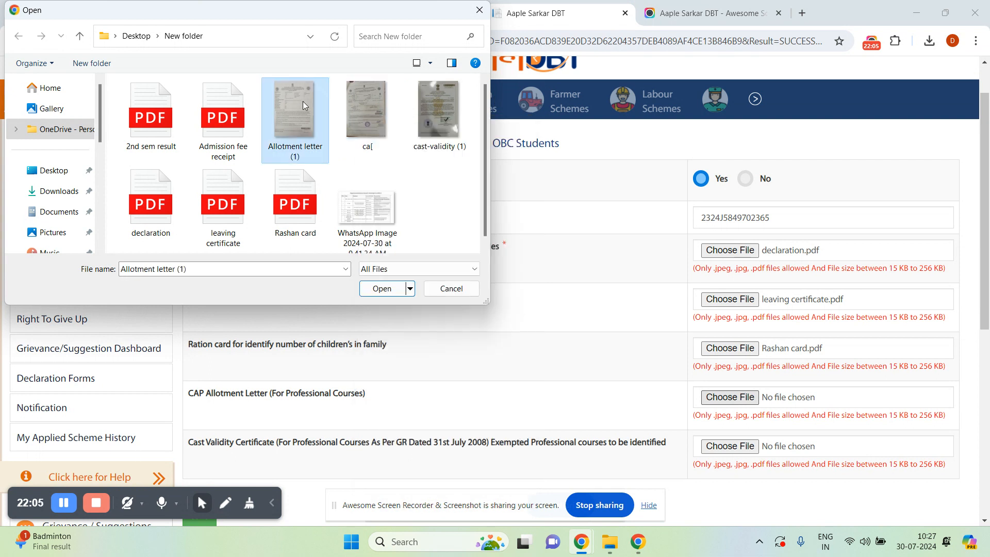
click(404, 283)
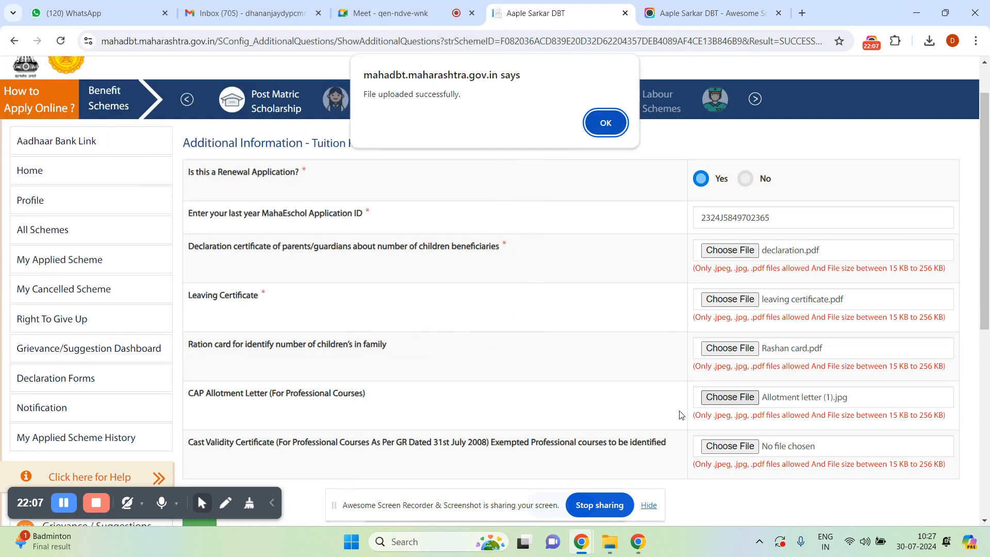
click(607, 122)
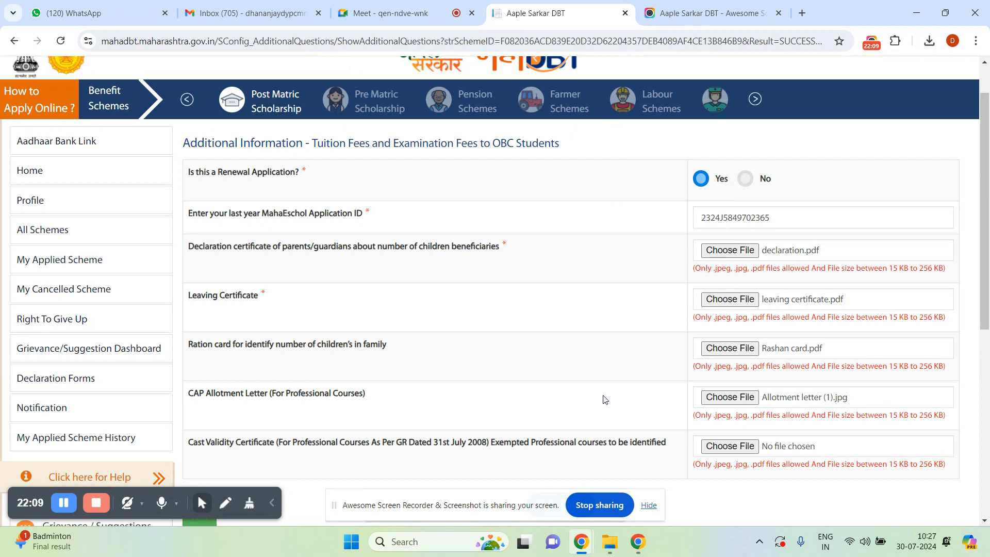
Upload cast-validity (1).jpg as the Cast Validity Certificate and confirm success.
click(744, 451)
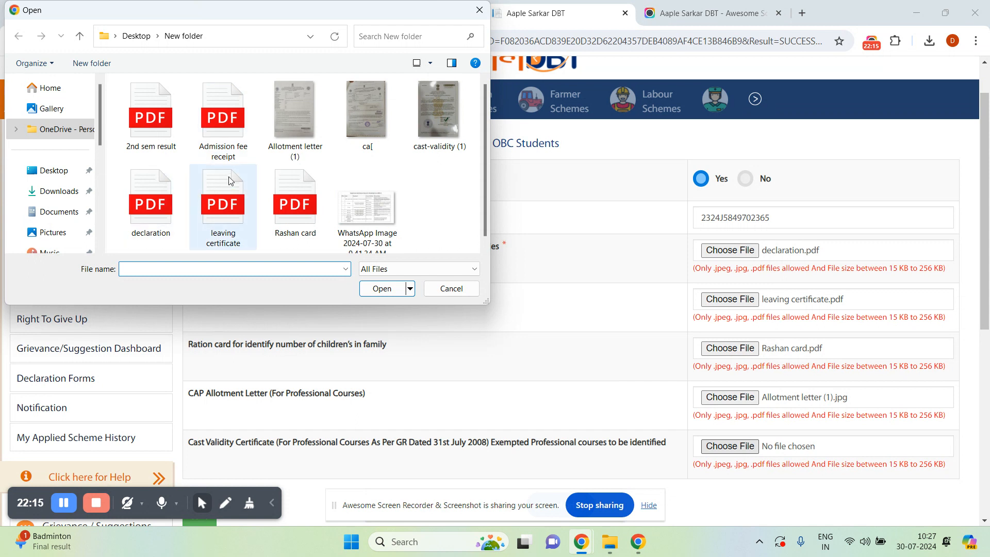
click(432, 129)
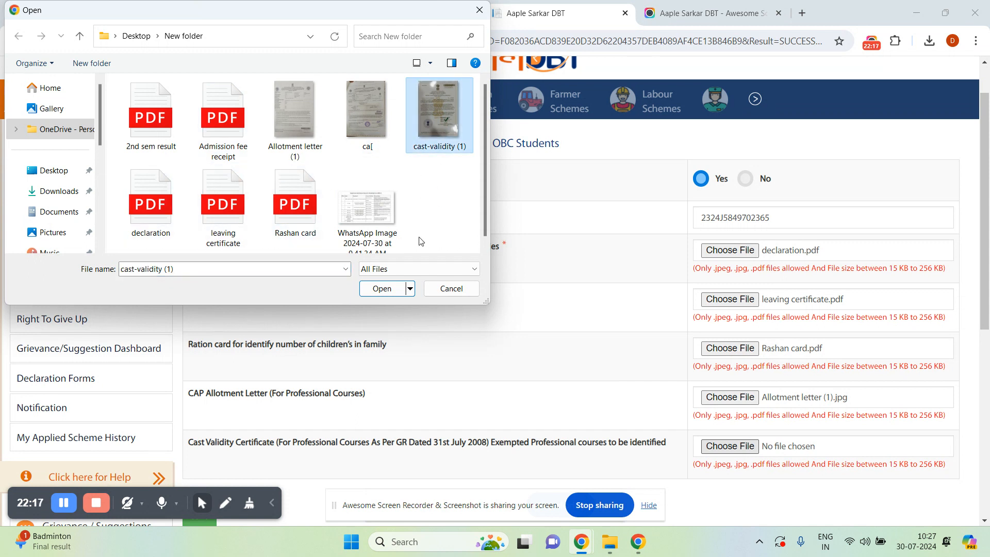
click(400, 289)
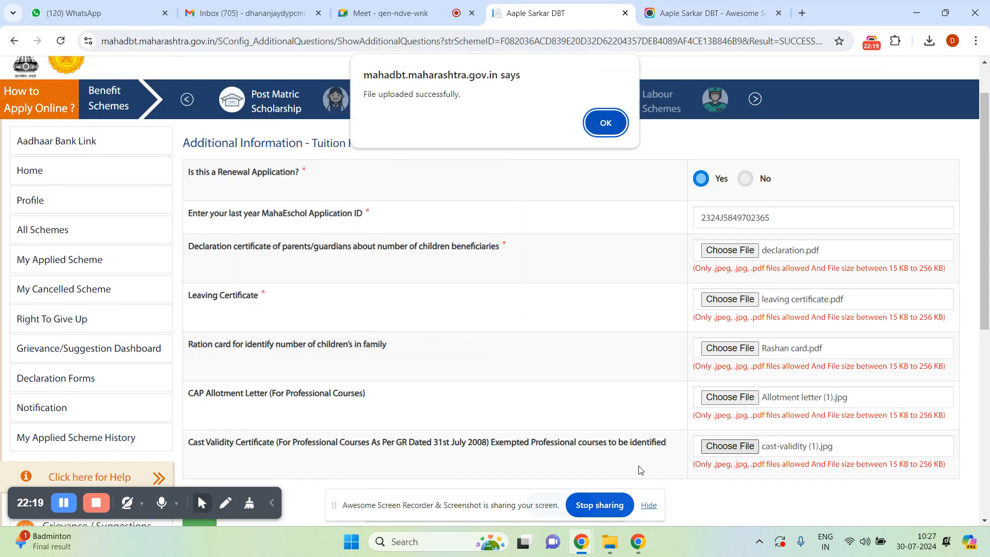
click(603, 122)
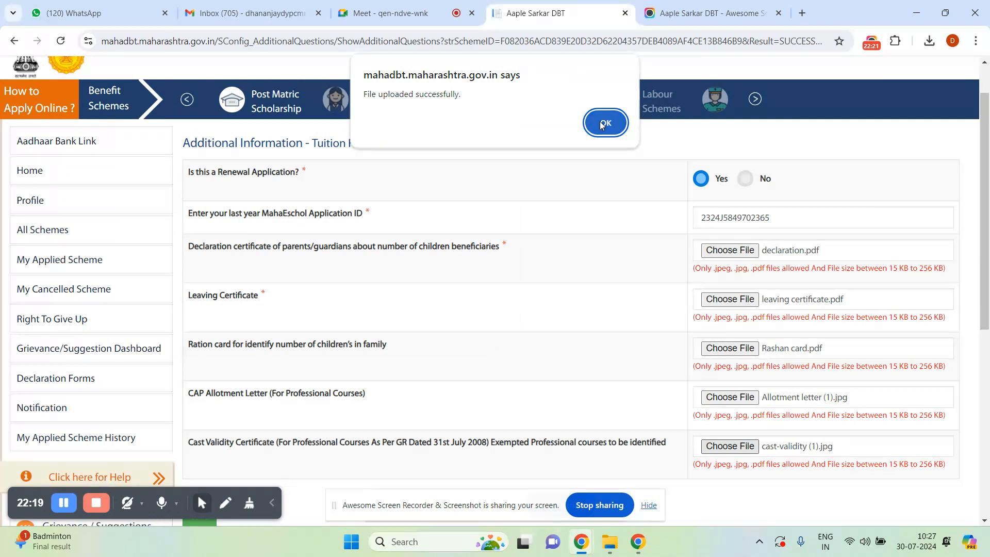
click(985, 519)
scroll(984, 520, down, 3)
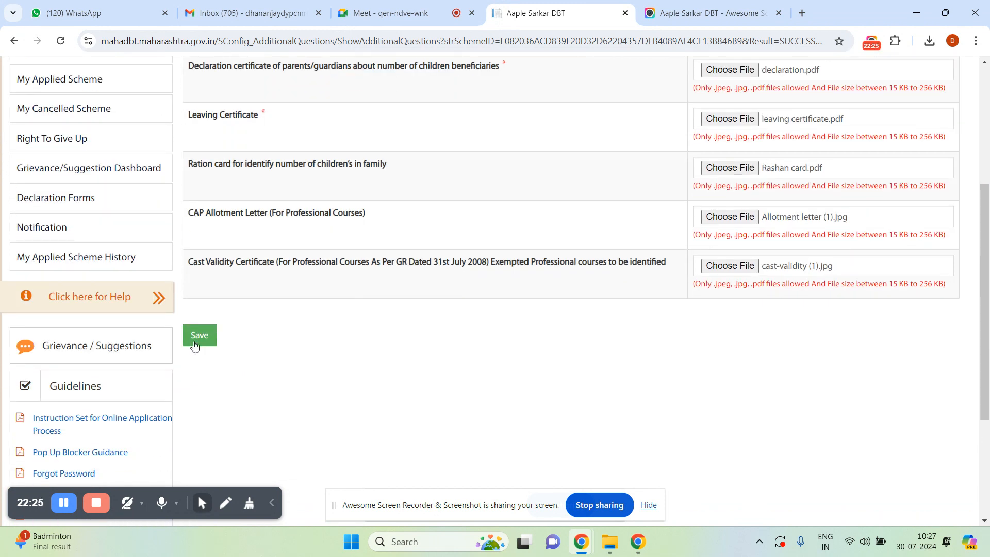
Save the form and scroll through the Scheme Details preview.
click(199, 335)
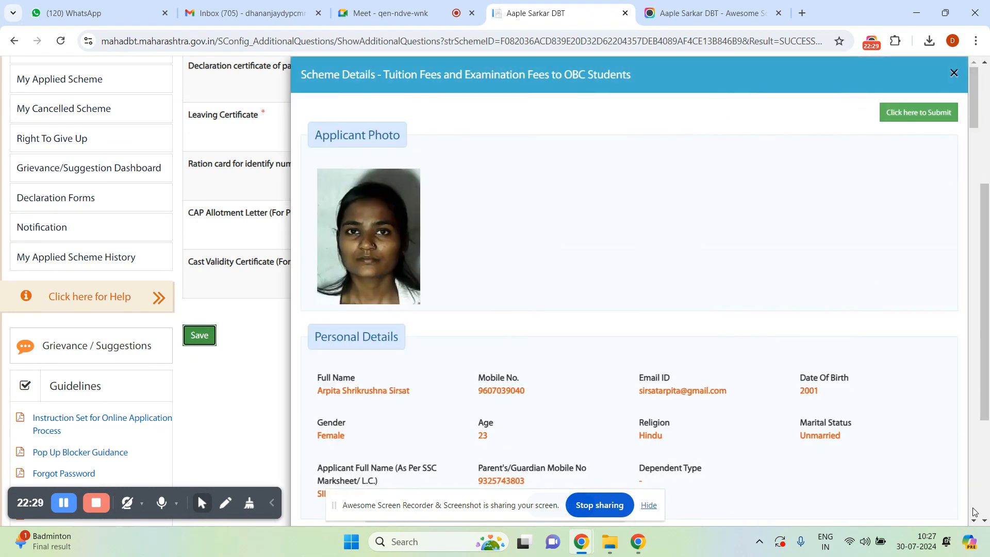
scroll(975, 521, down, 20)
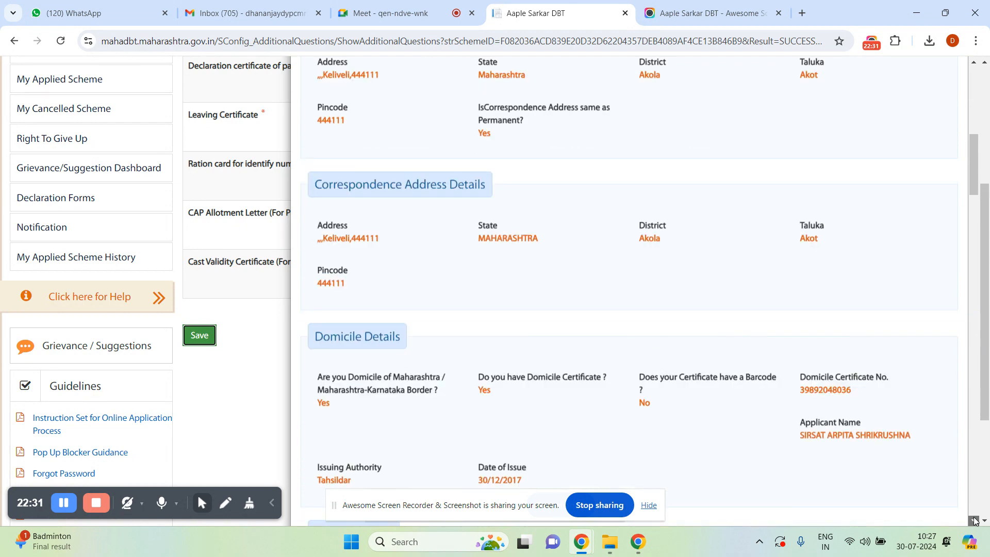
scroll(975, 521, down, 20)
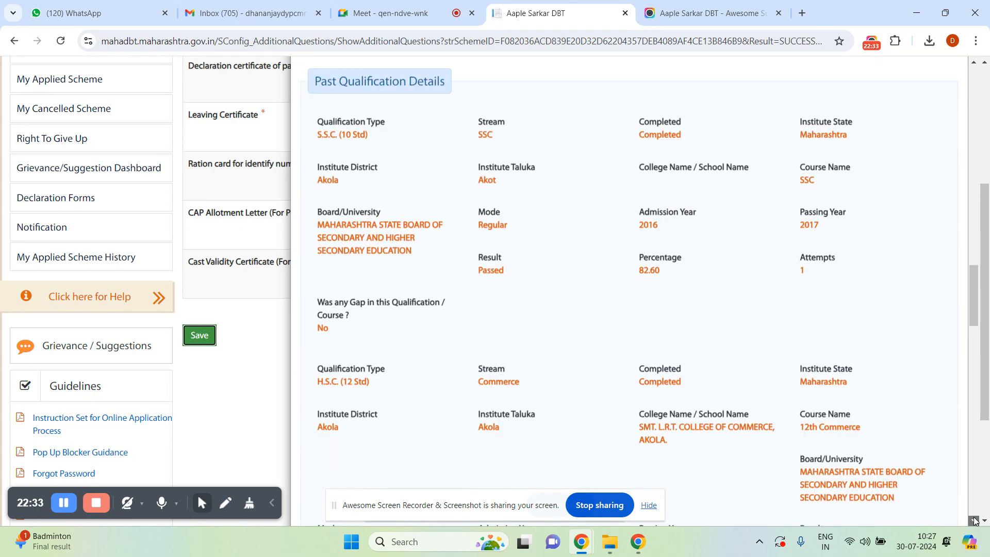
scroll(975, 521, down, 9)
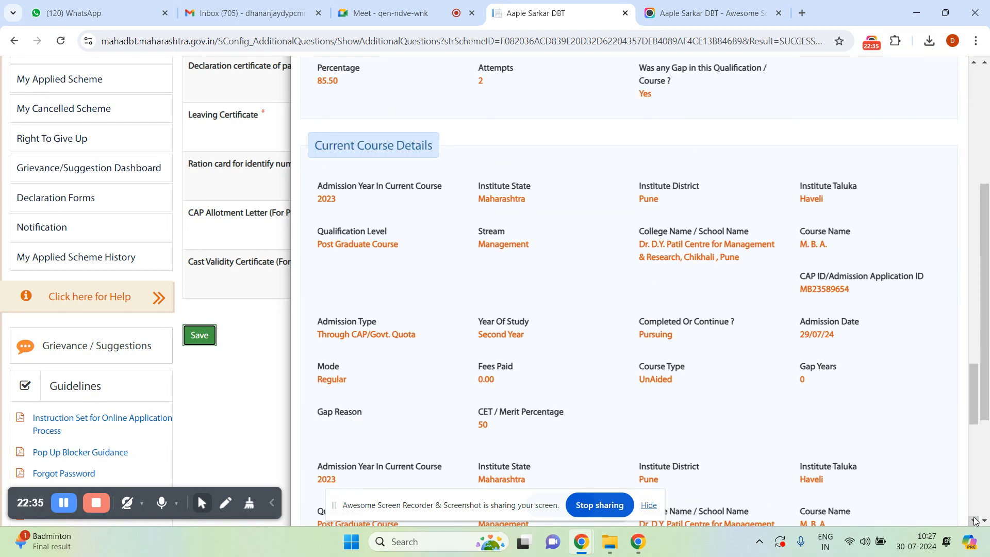
scroll(975, 521, down, 8)
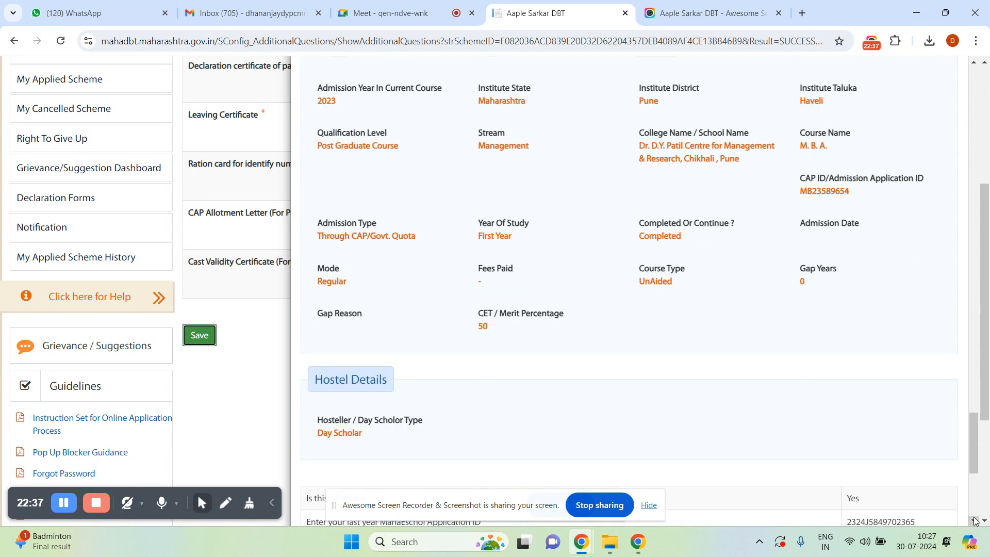
scroll(975, 521, down, 5)
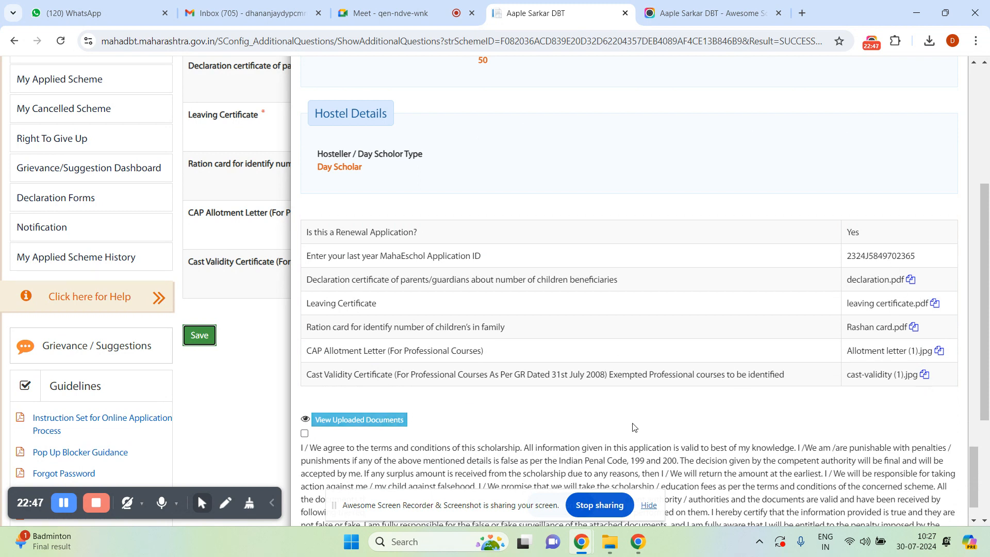
Review the uploaded documents list, accept the terms declaration, and submit the application.
click(373, 421)
mouse_move(610, 541)
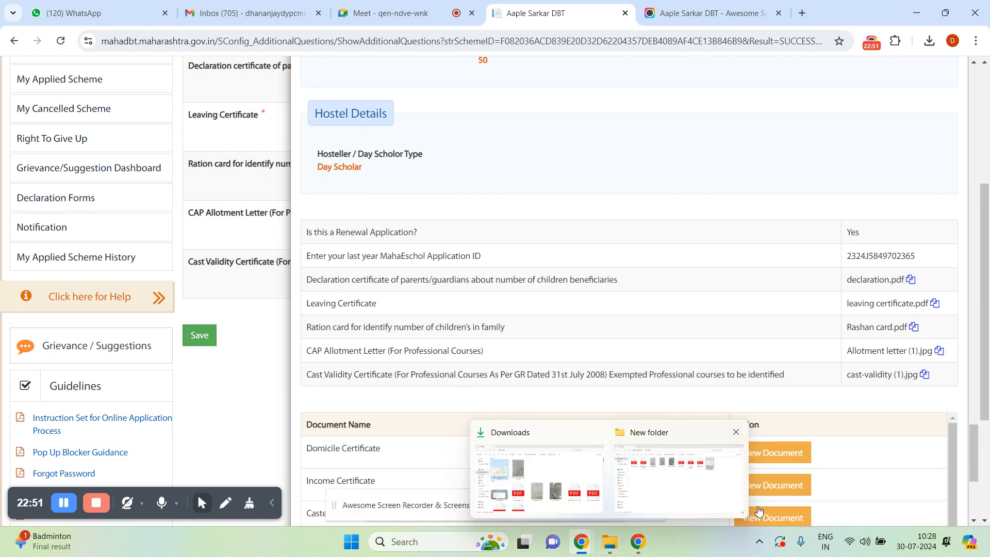
click(974, 522)
drag(974, 521, 974, 522)
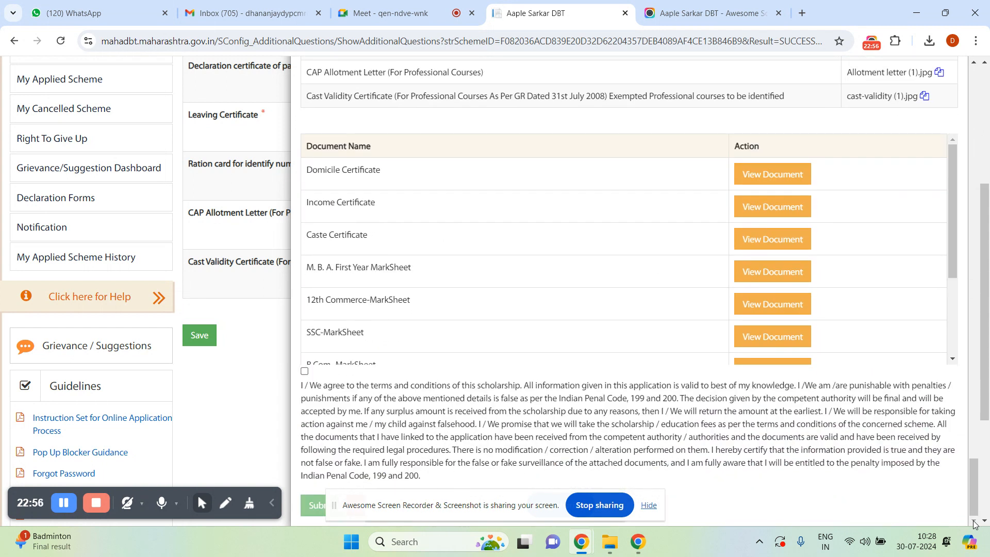
click(304, 374)
click(314, 503)
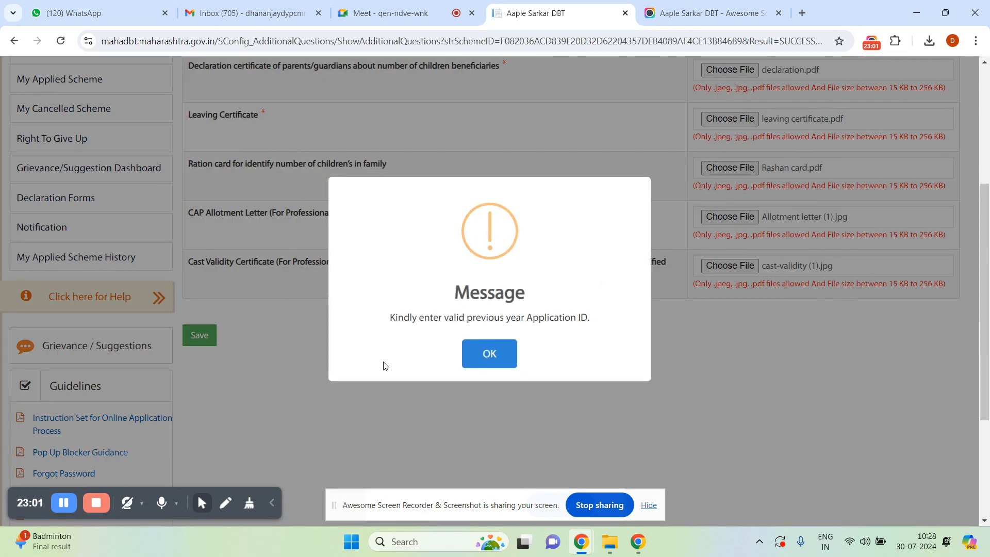
Acknowledge the 'Kindly enter valid previous year Application ID' rejection message.
click(488, 356)
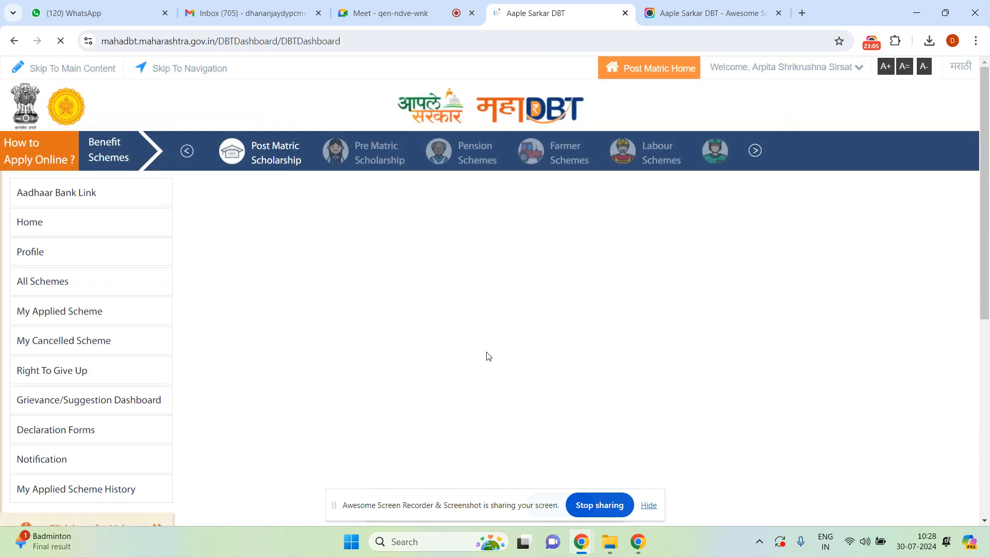